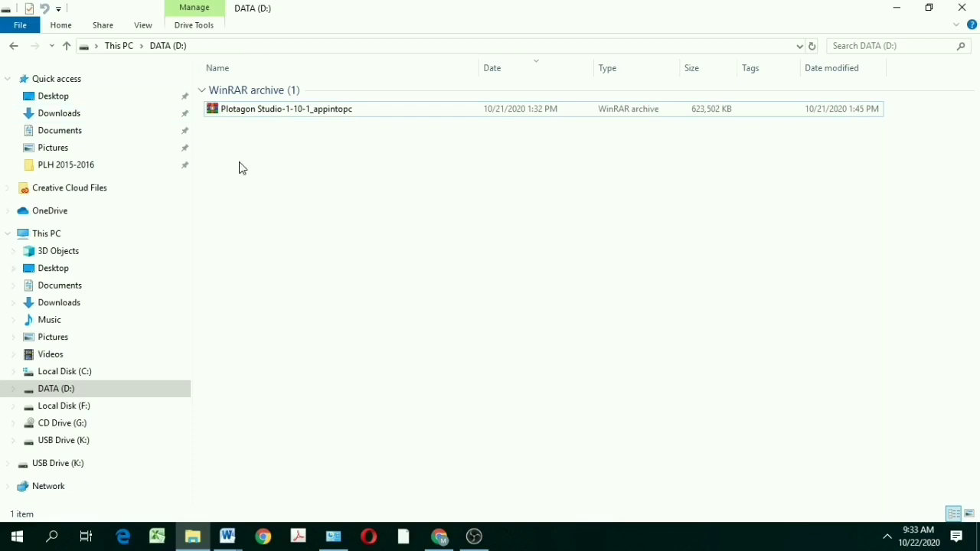
Extract the Plotagon Studio-1-10-1_appintopc archive to its own folder on DATA (D:) and close the archive window.
double_click(275, 112)
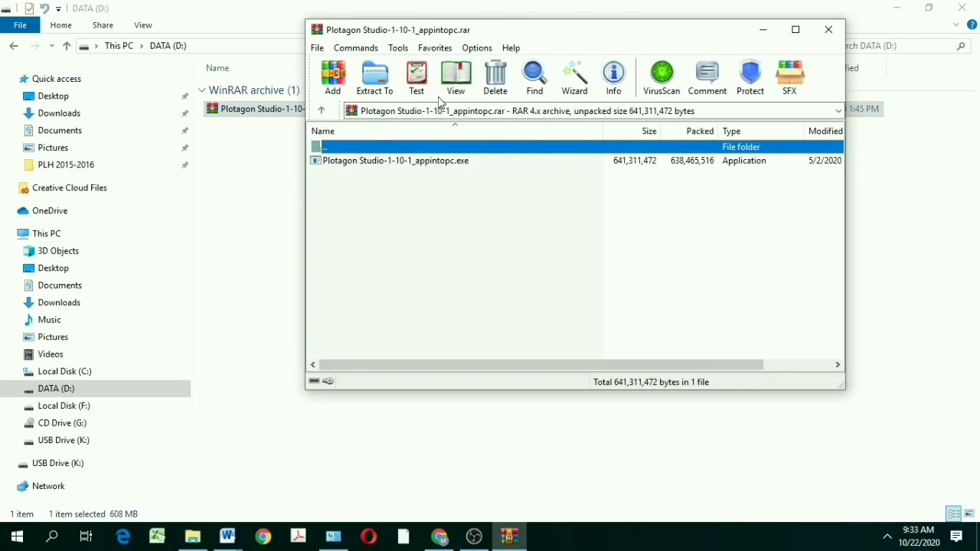
click(373, 84)
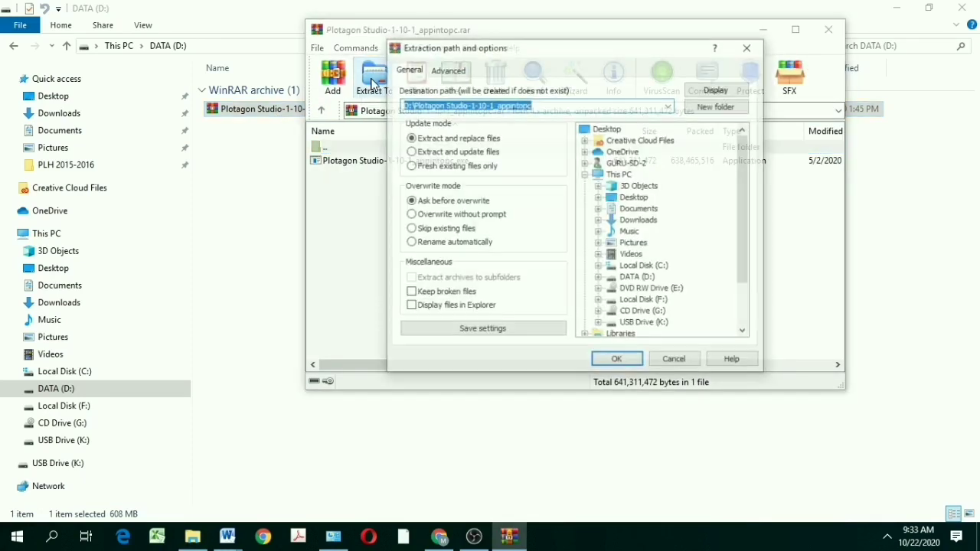
click(617, 360)
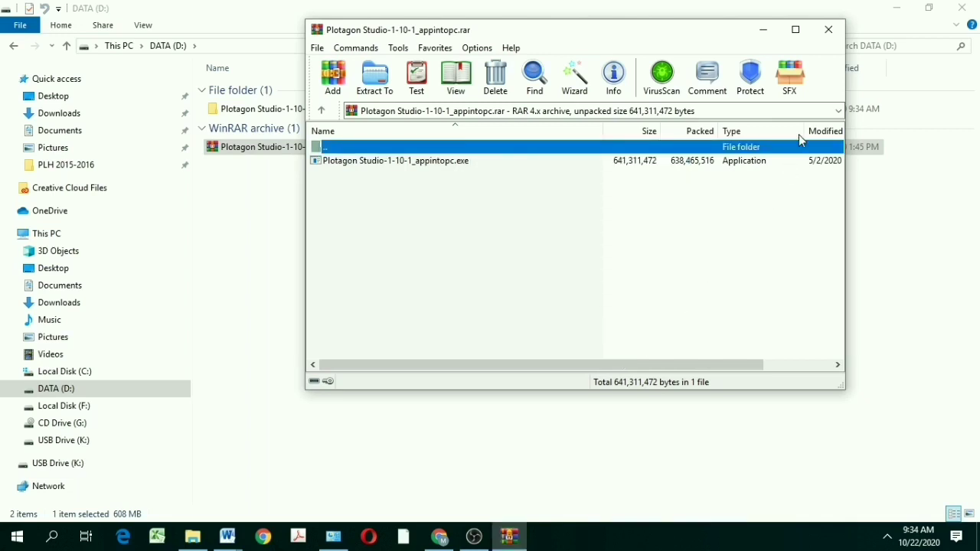
click(829, 31)
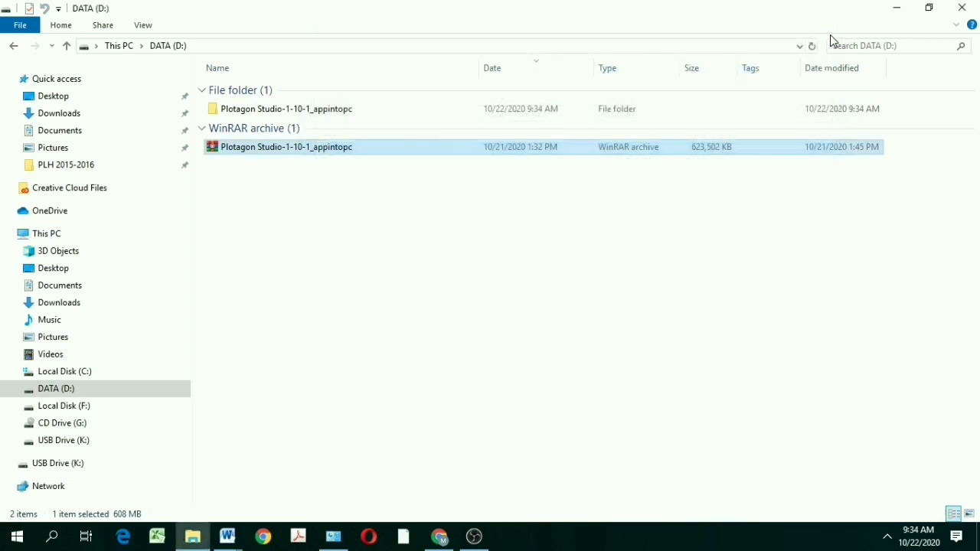
click(437, 253)
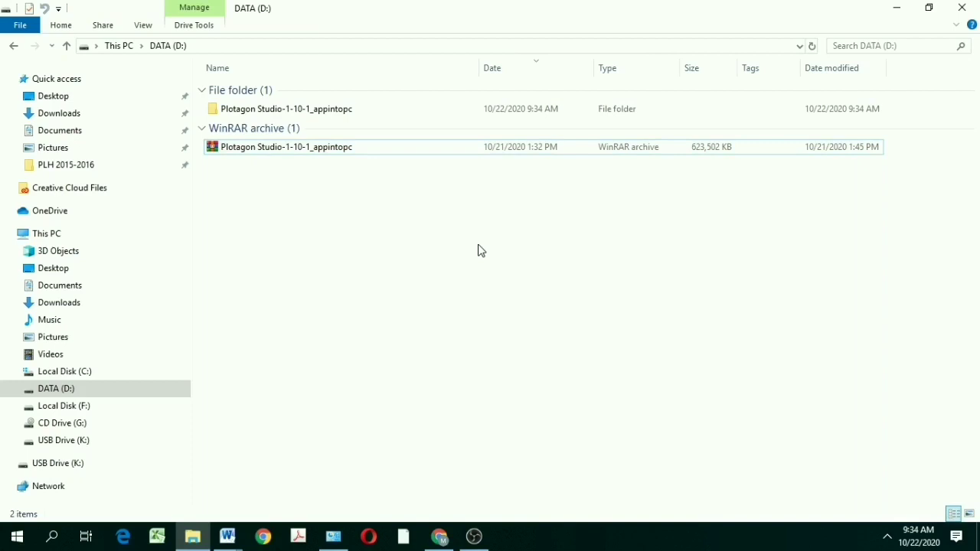
Run the Plotagon Studio-1-10-1_appintopc installer from the extracted folder as administrator.
double_click(286, 115)
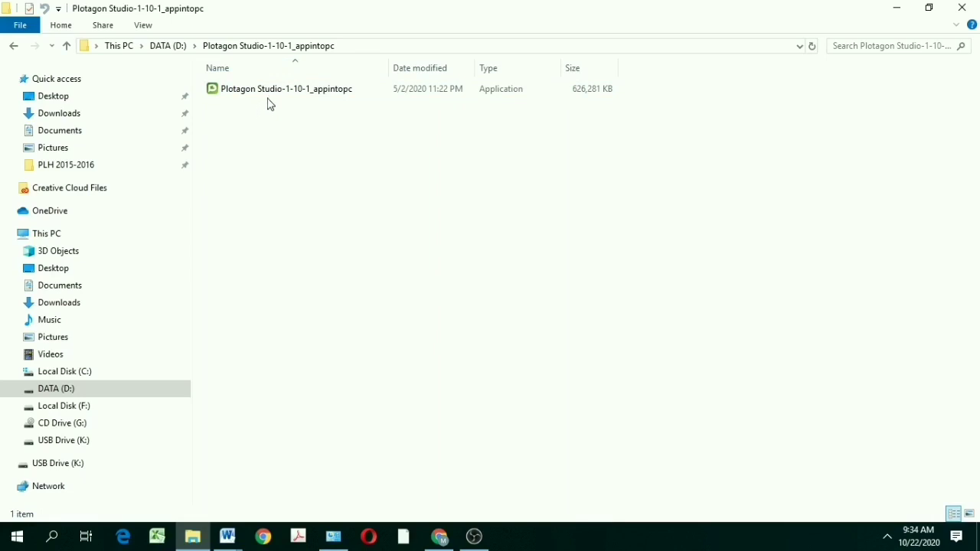
right_click(271, 93)
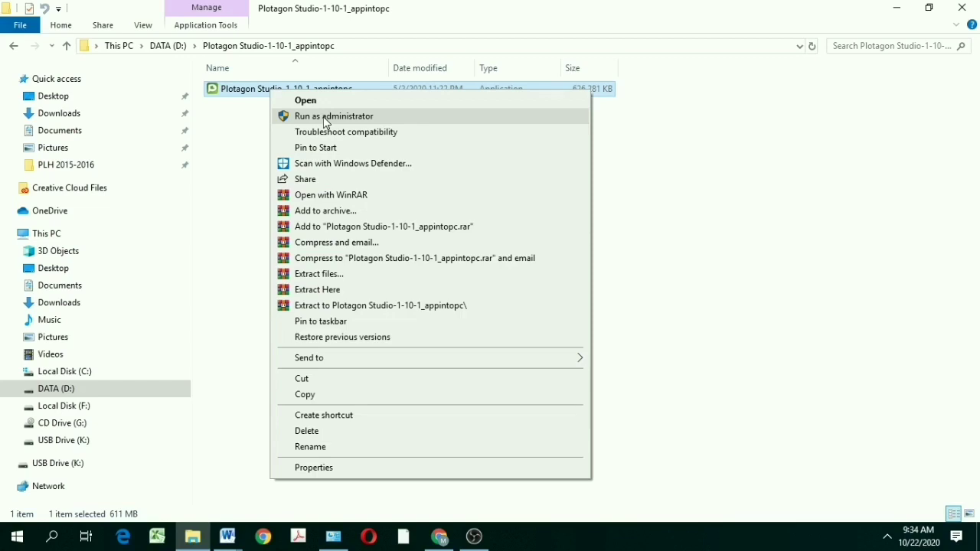
click(325, 116)
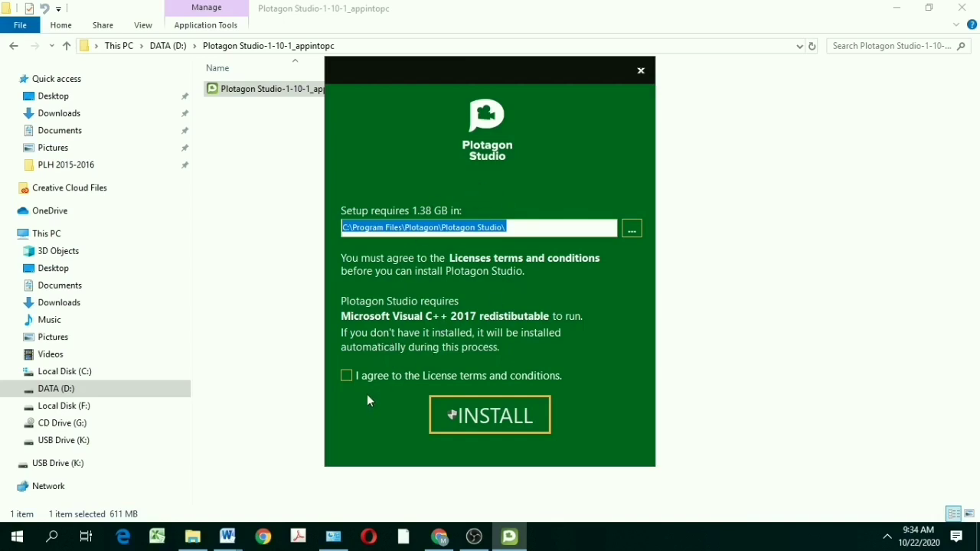
Accept the license terms, install Plotagon Studio in the default folder and finish the setup.
click(347, 377)
click(347, 376)
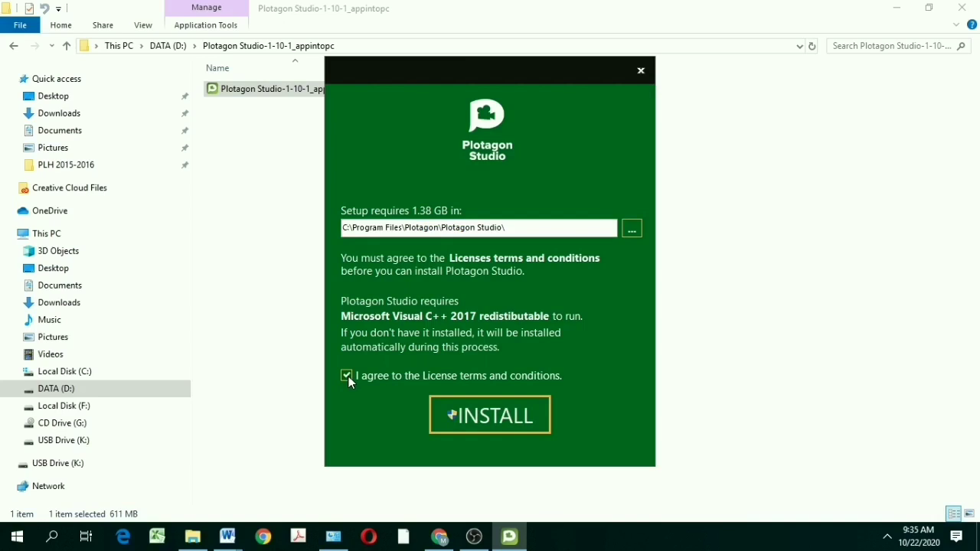
click(474, 420)
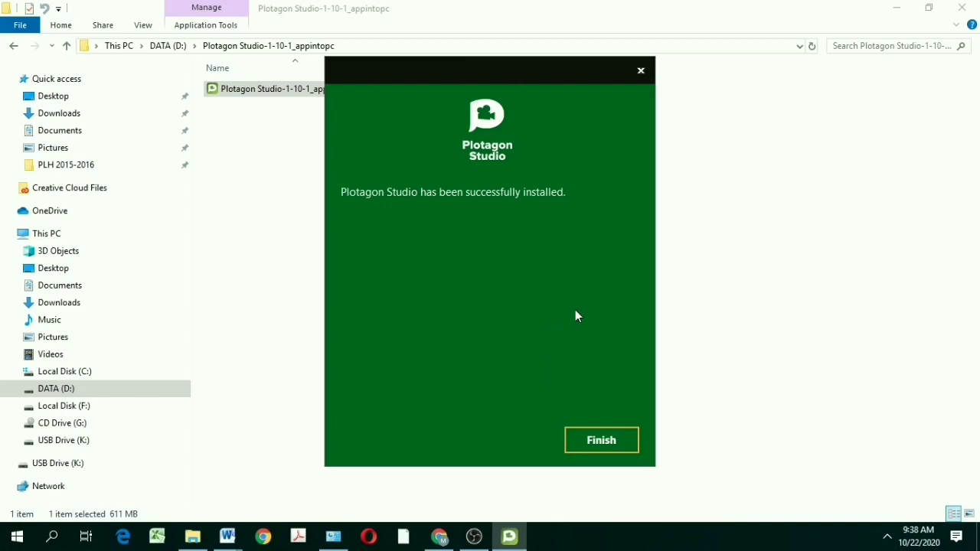
click(598, 448)
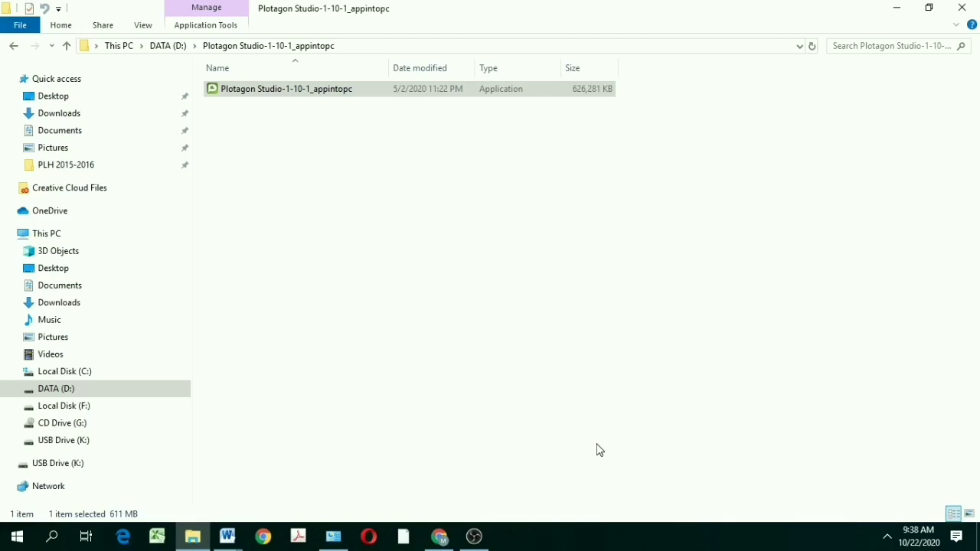
Minimize the open windows, launch Plotagon Studio from the desktop and maximize its window.
click(898, 11)
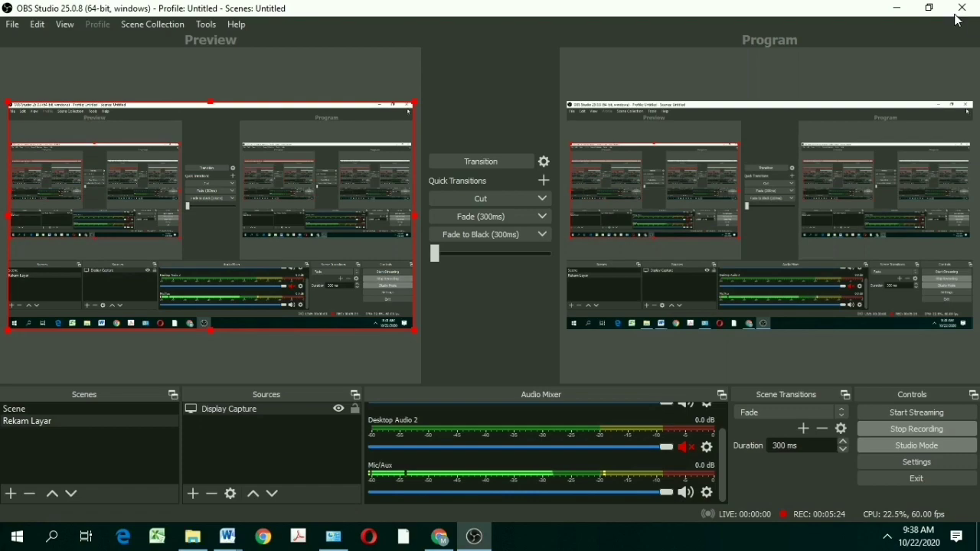
click(900, 9)
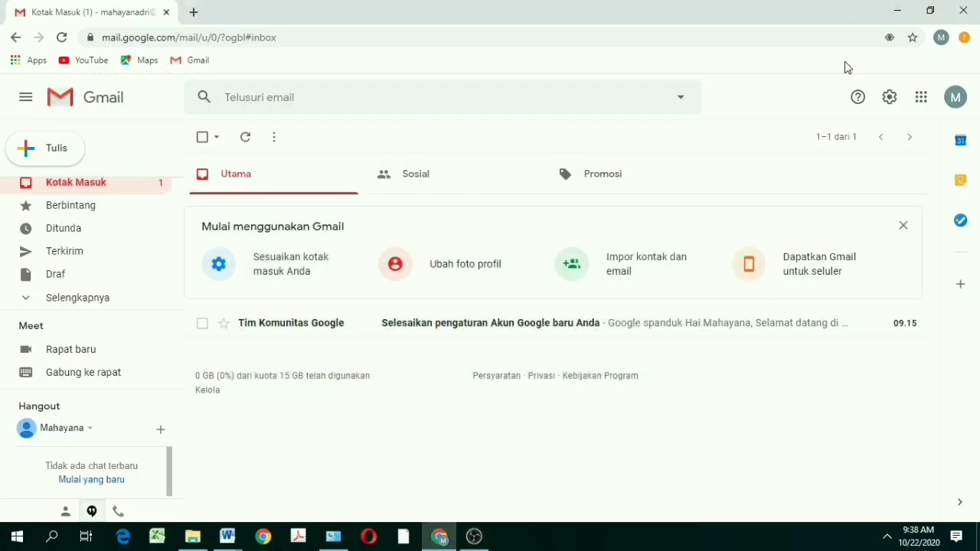
click(898, 11)
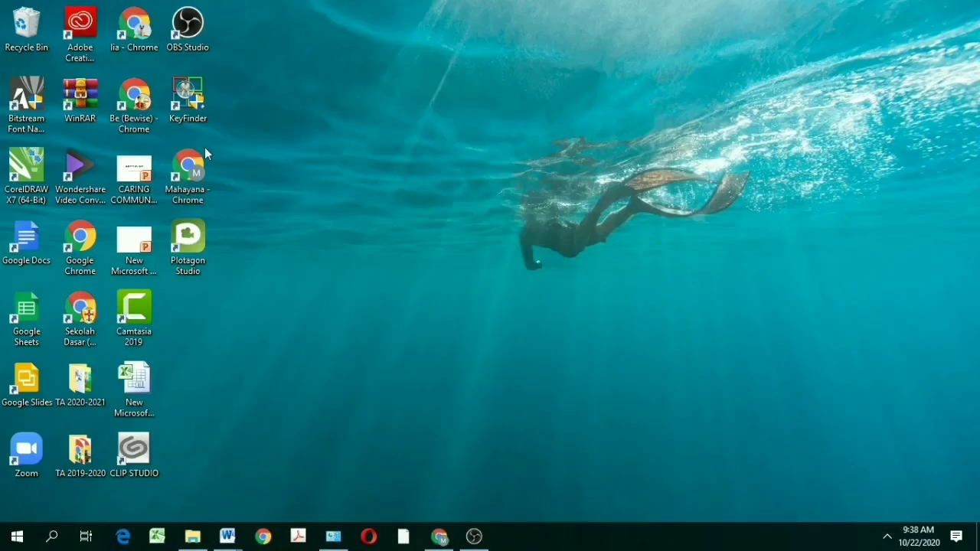
double_click(193, 240)
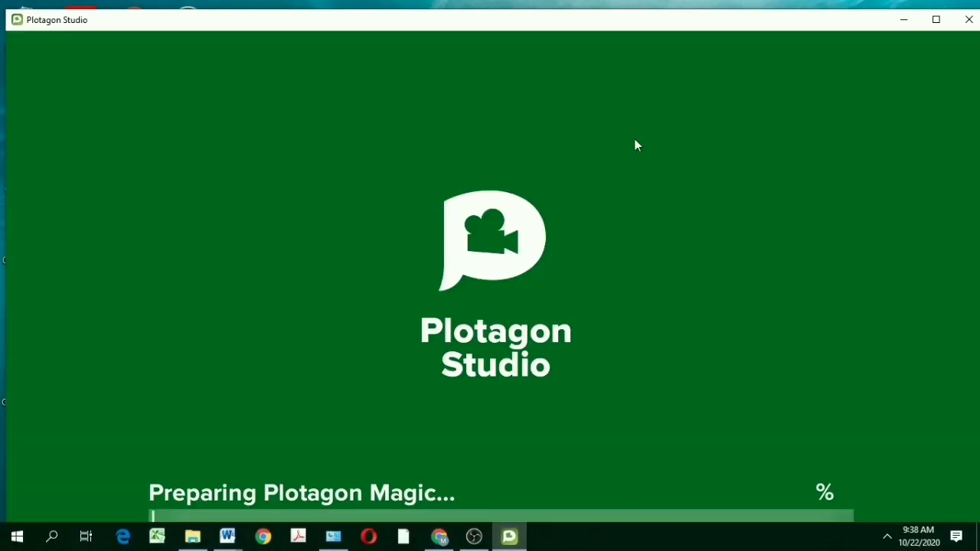
click(936, 20)
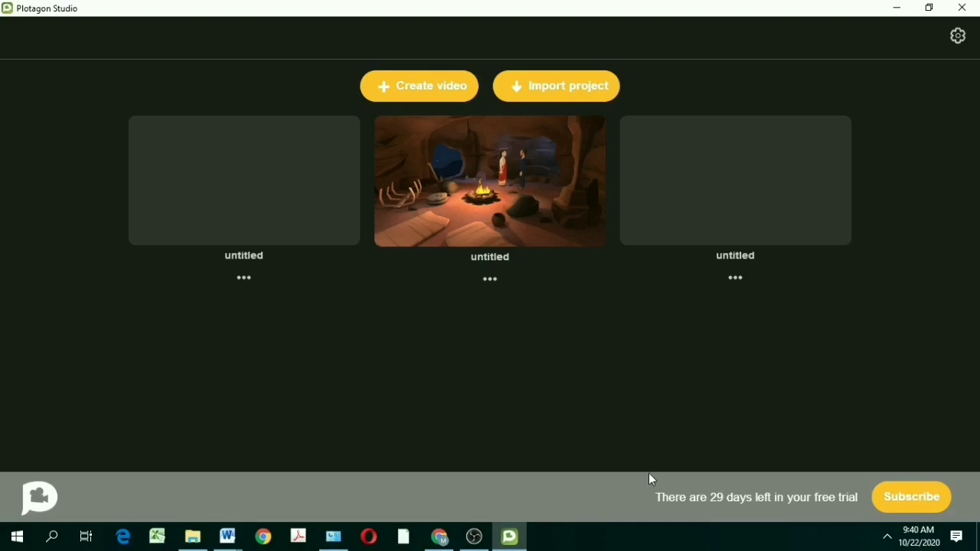
Try the Light theme in the application settings and switch back to Dark.
click(958, 36)
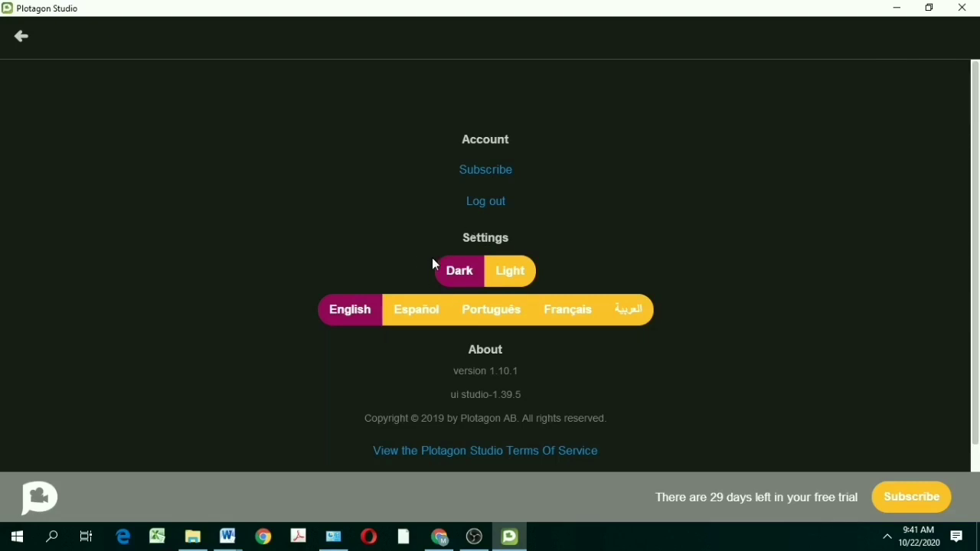
click(524, 273)
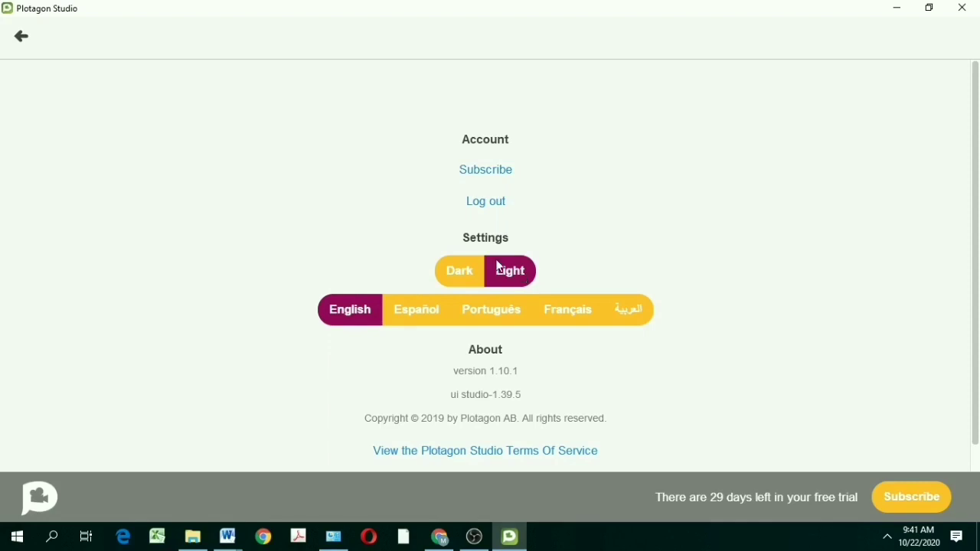
click(455, 271)
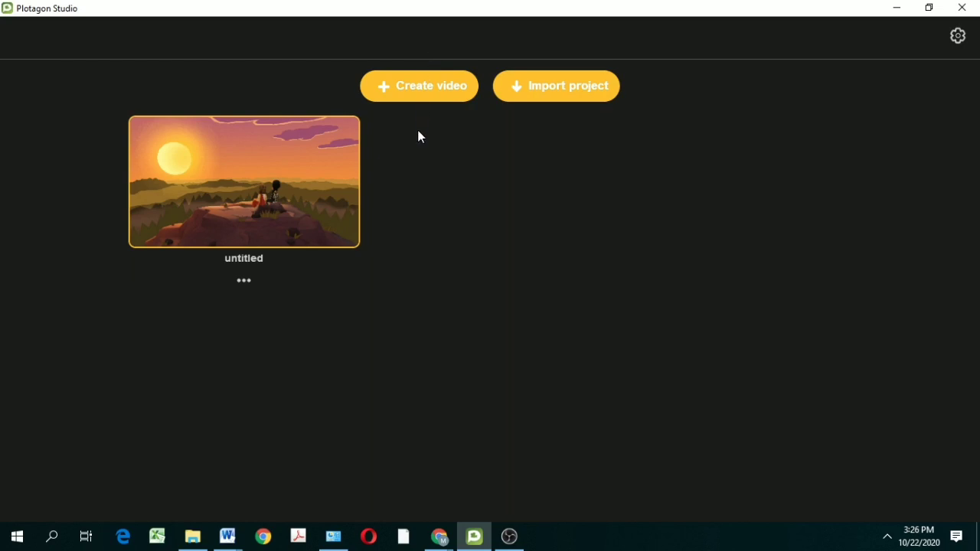
Create a new video with a scene entry in its script and open the library of scenes for it.
click(433, 88)
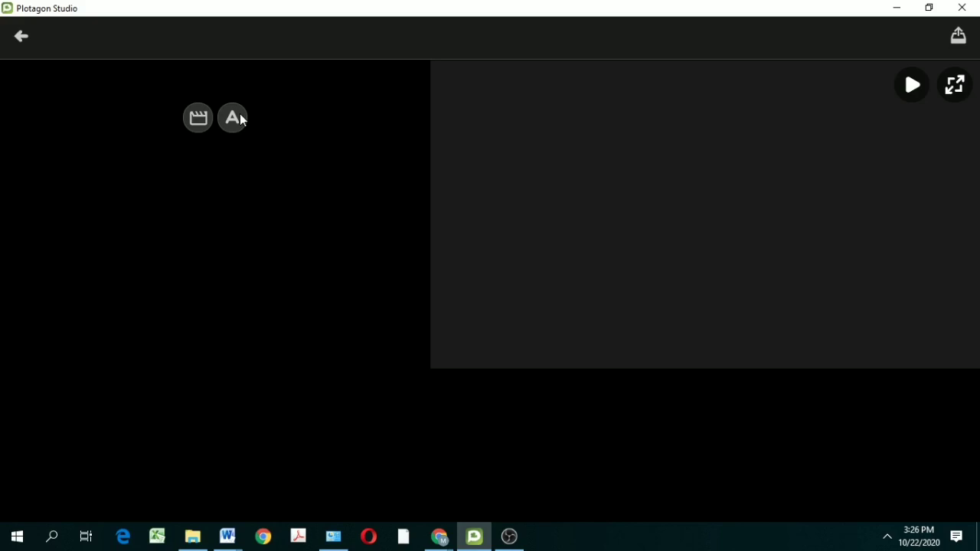
click(198, 119)
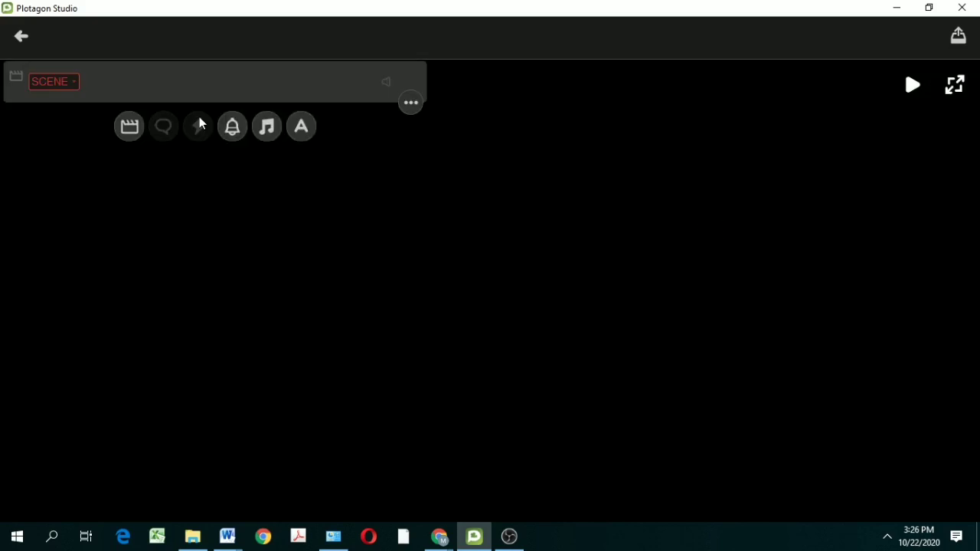
click(76, 81)
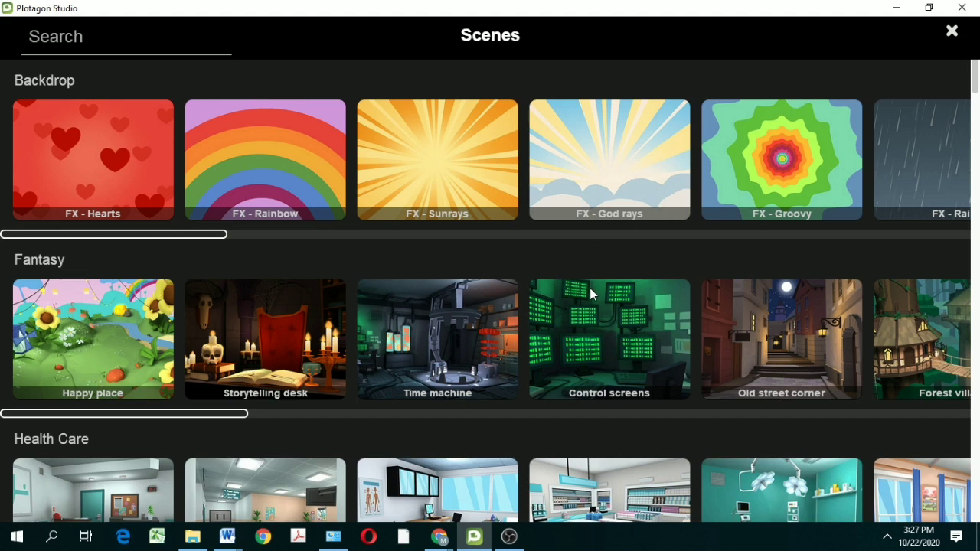
Browse the scene categories in the library, from Backdrop and Fantasy through Home and Office to Public.
scroll(589, 289, down, 2)
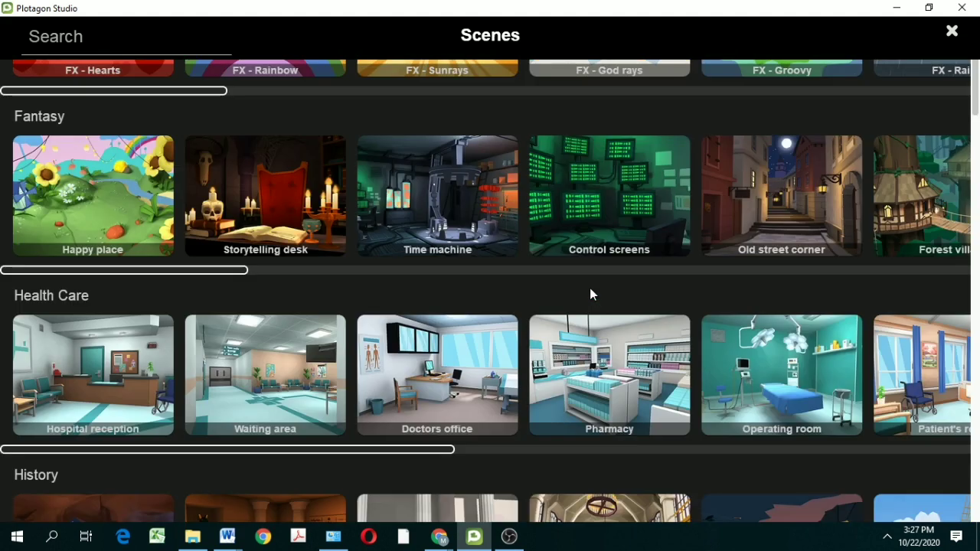
scroll(589, 289, down, 2)
scroll(590, 288, down, 2)
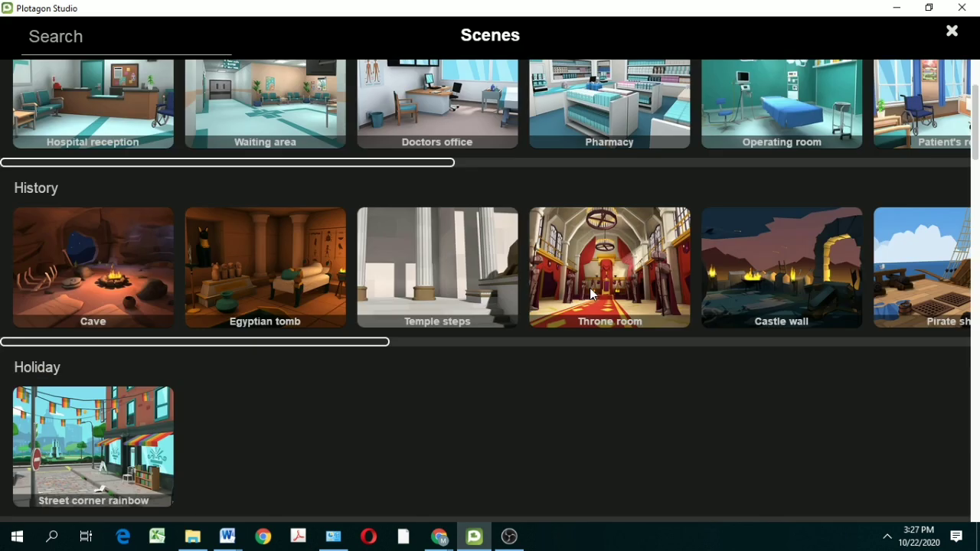
scroll(591, 294, down, 2)
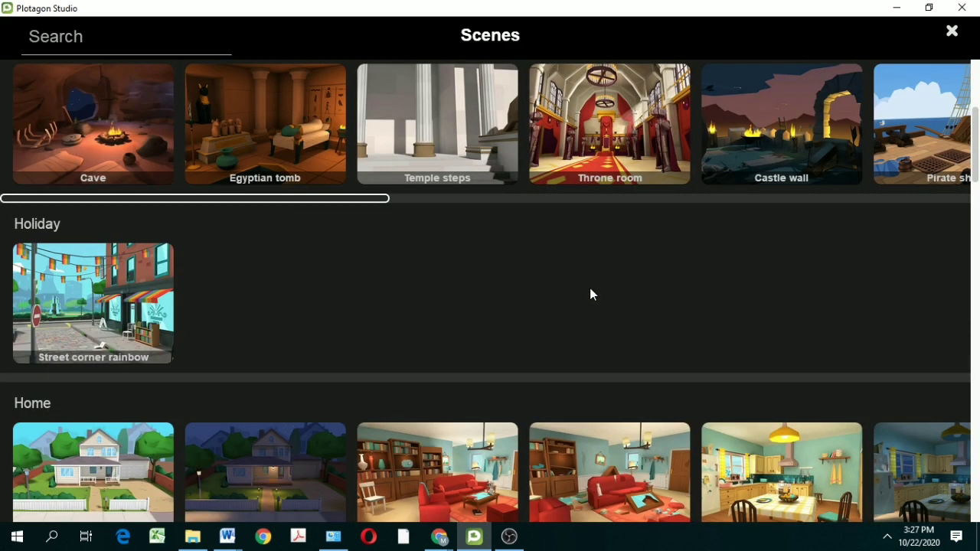
scroll(590, 289, down, 3)
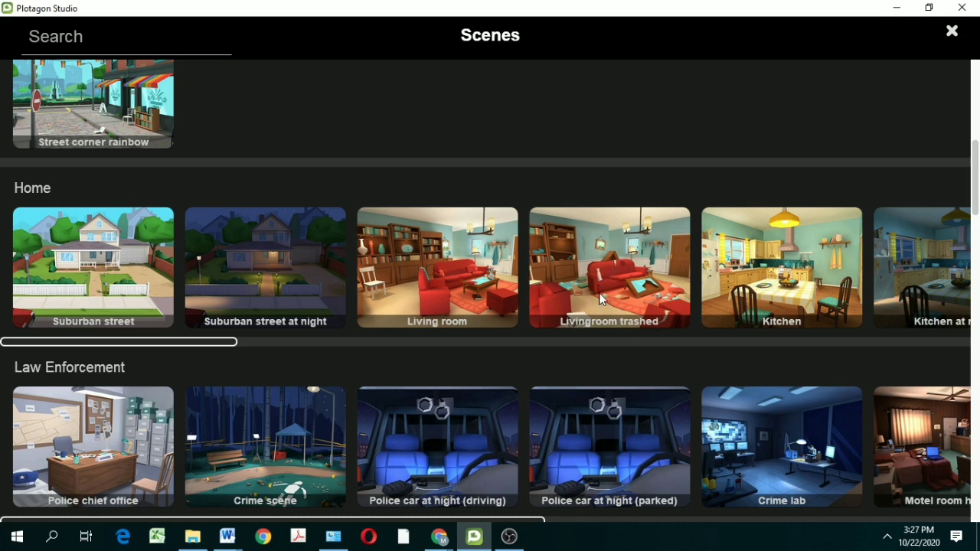
scroll(600, 294, down, 2)
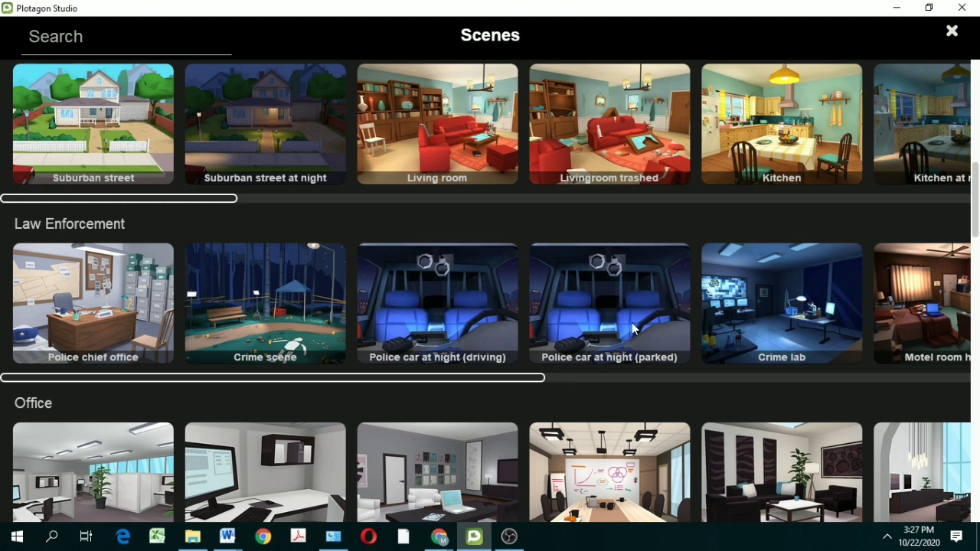
scroll(630, 352, down, 3)
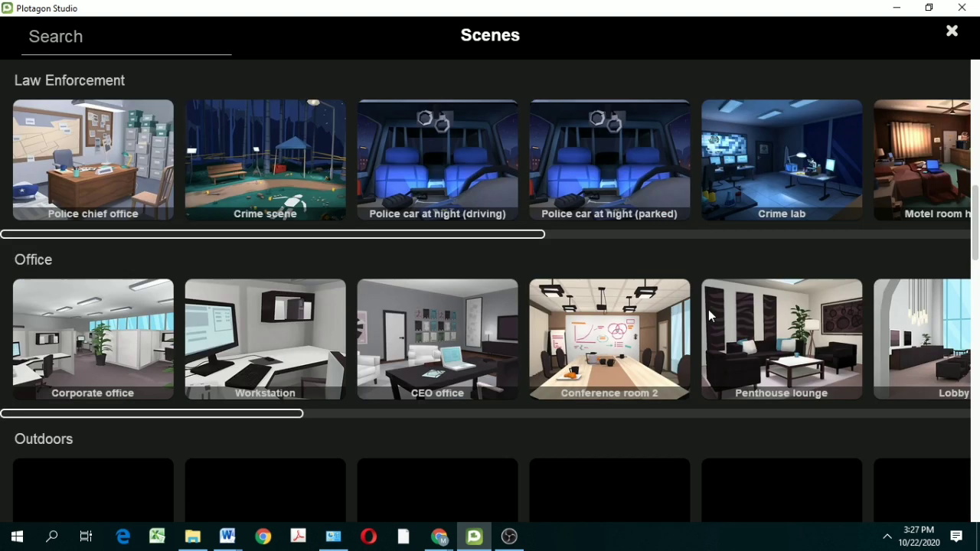
scroll(641, 394, down, 2)
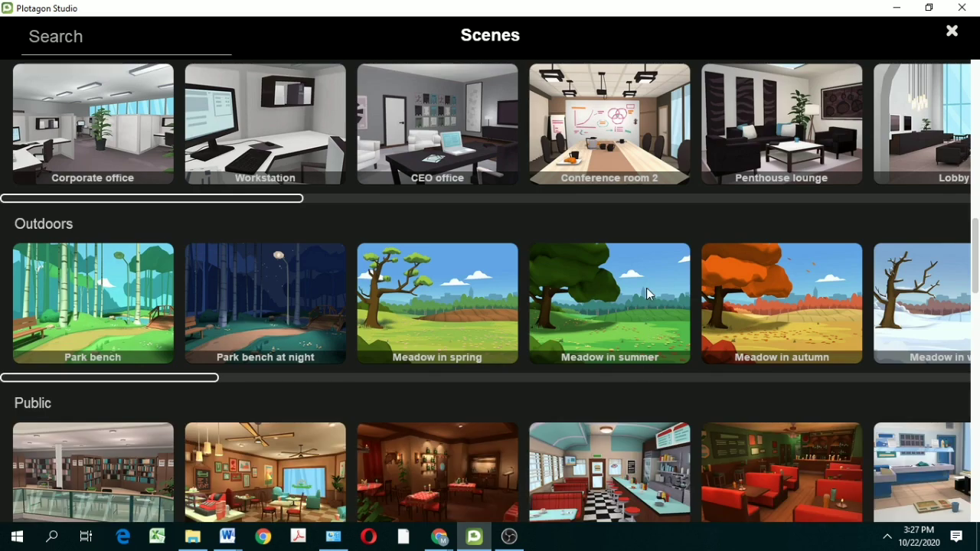
scroll(666, 359, up, 7)
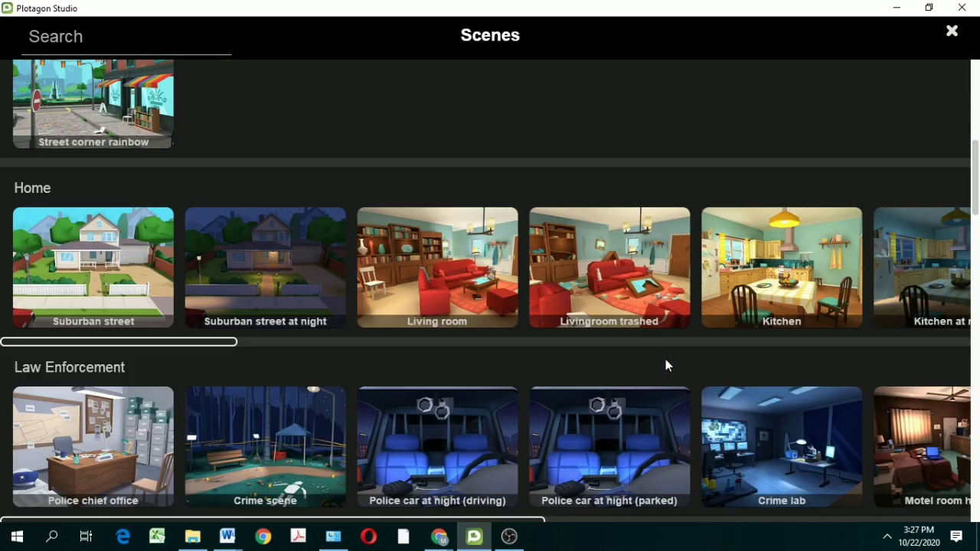
scroll(665, 359, up, 5)
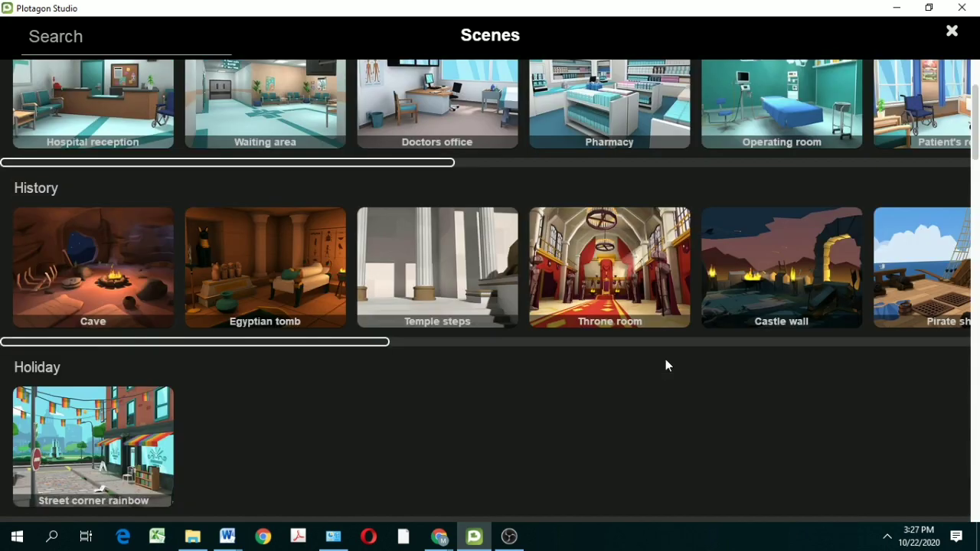
scroll(666, 366, up, 3)
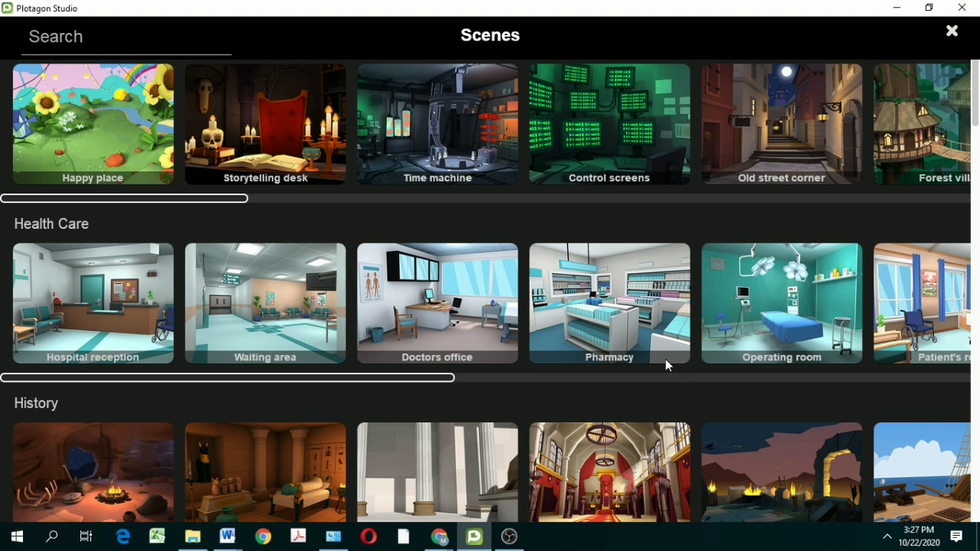
scroll(666, 359, up, 2)
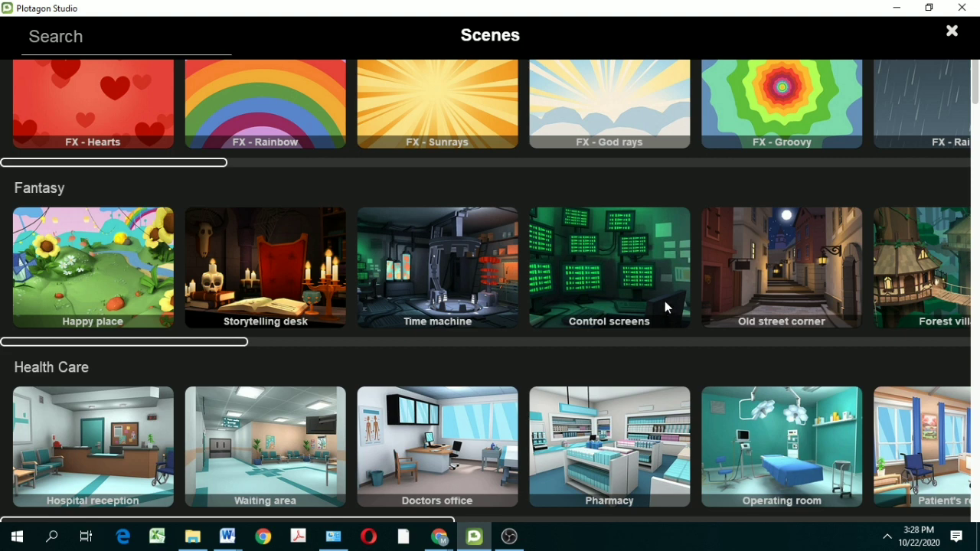
scroll(614, 268, up, 1)
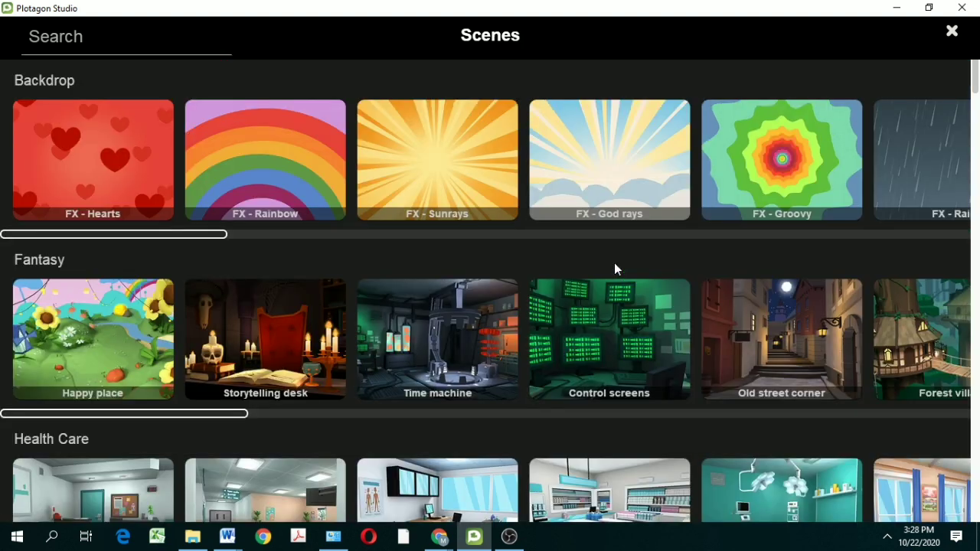
scroll(615, 264, down, 2)
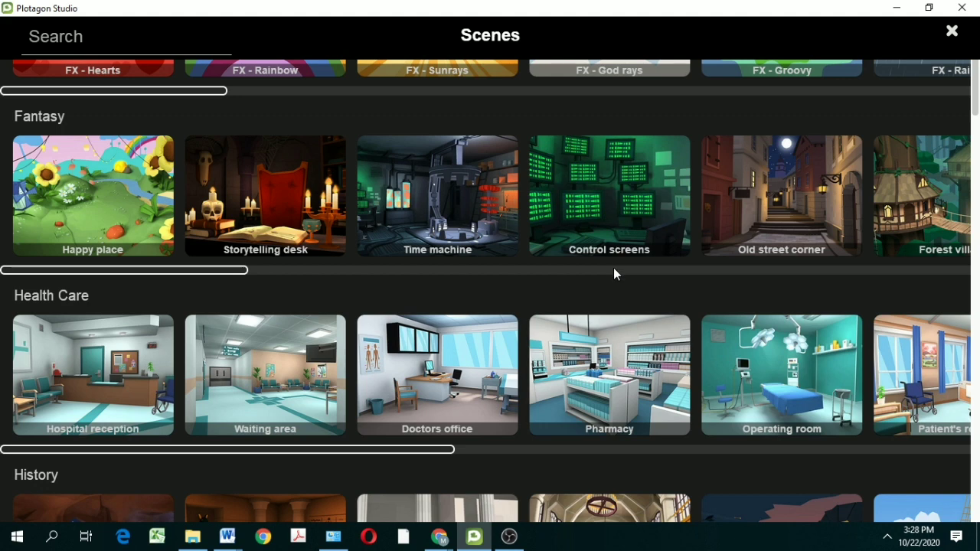
scroll(613, 299, down, 3)
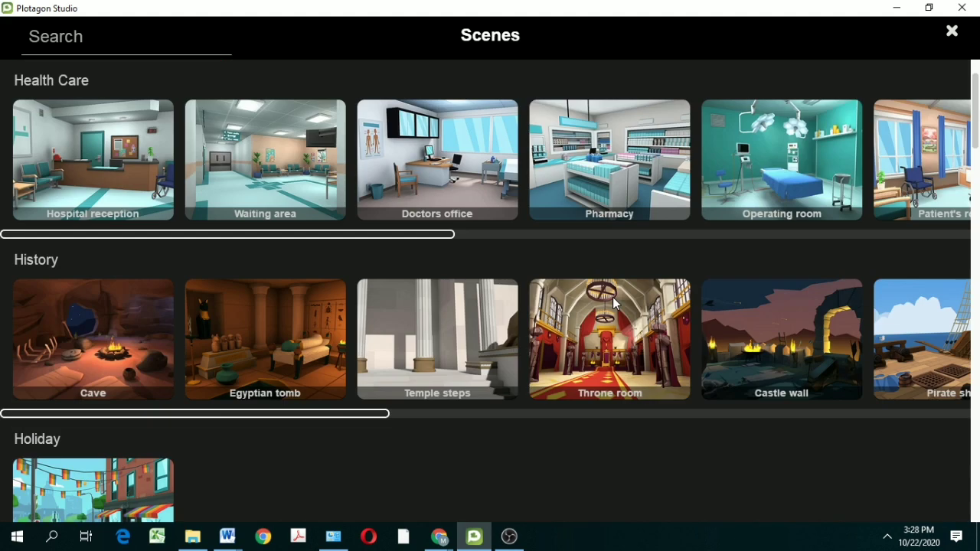
scroll(612, 302, down, 1)
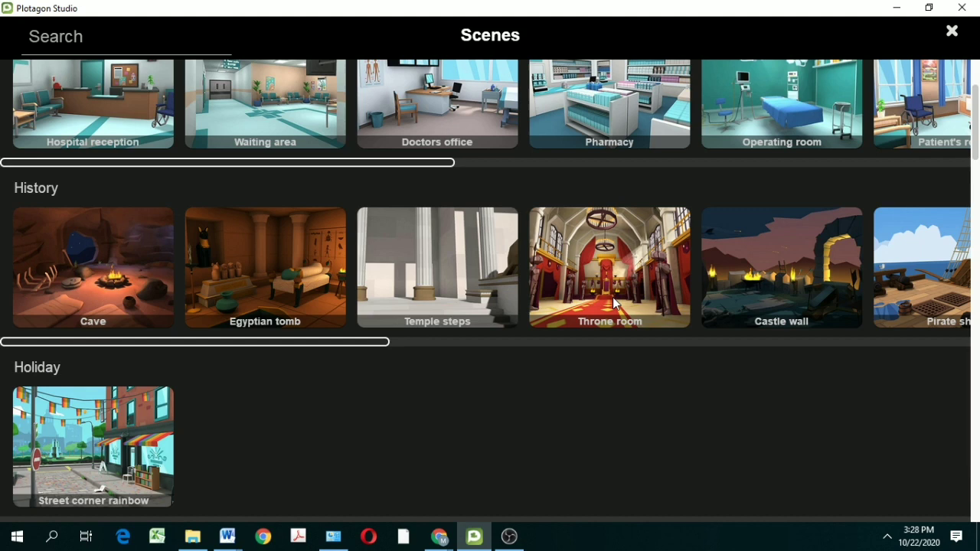
scroll(614, 300, up, 2)
scroll(613, 302, up, 4)
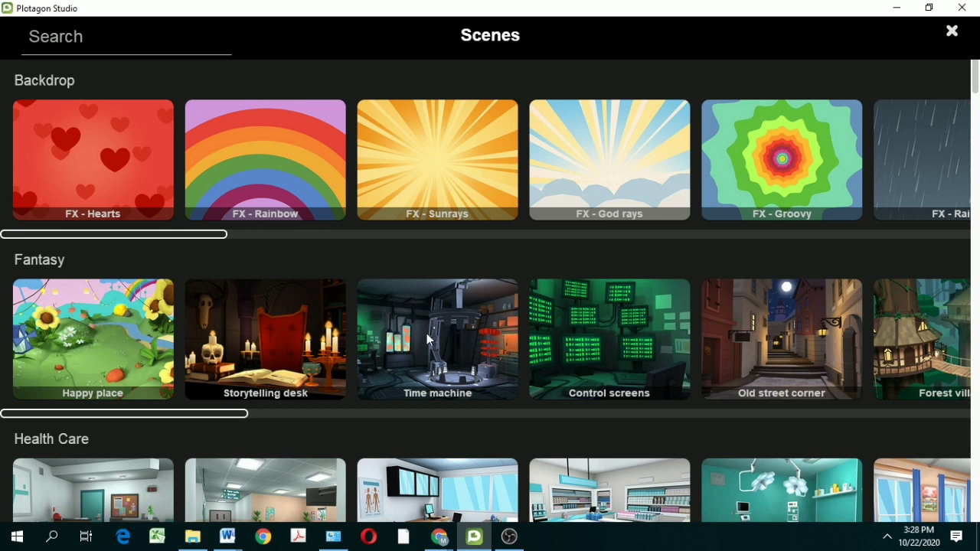
Choose The Laughing Narwhal from the far end of the Fantasy category as the scene.
drag(194, 415, 909, 490)
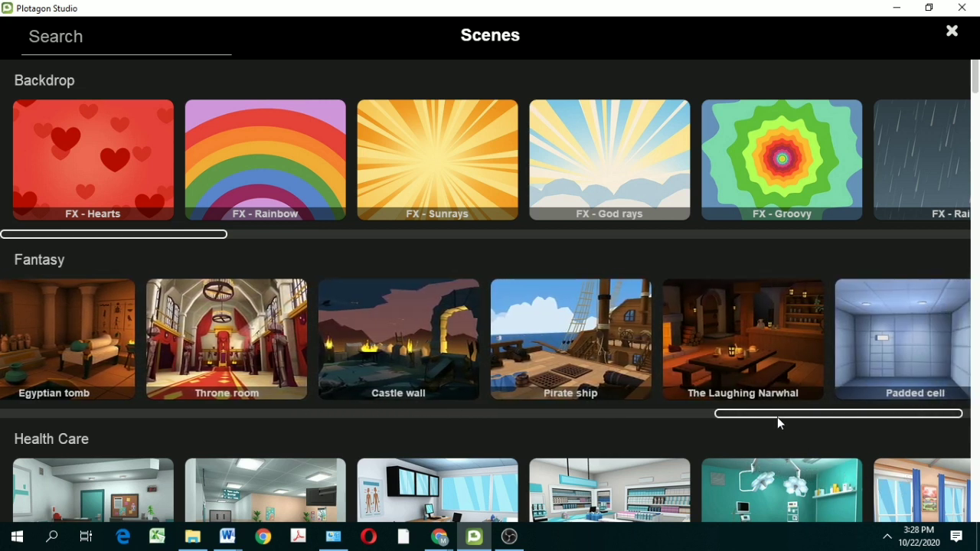
click(754, 352)
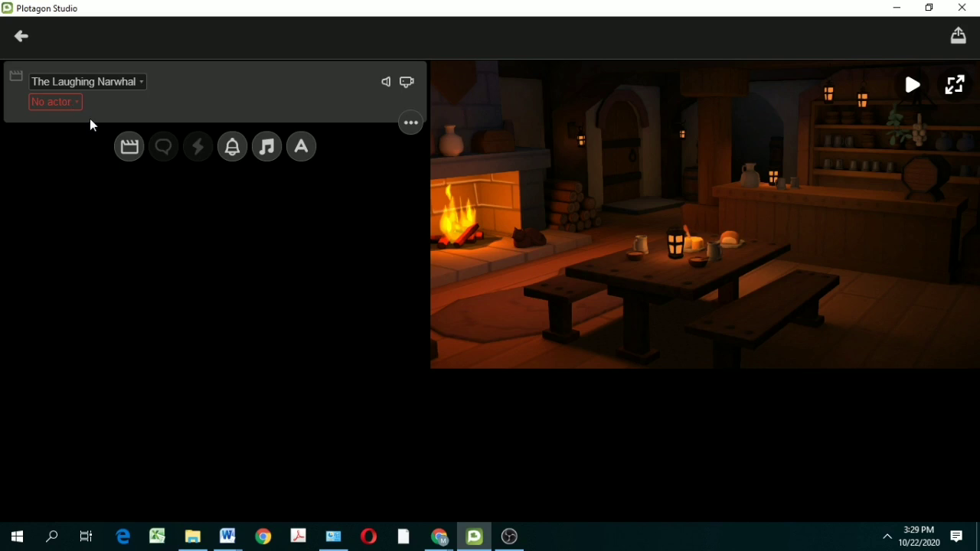
Assign the Fireman character as the first actor in The Laughing Narwhal scene.
click(55, 103)
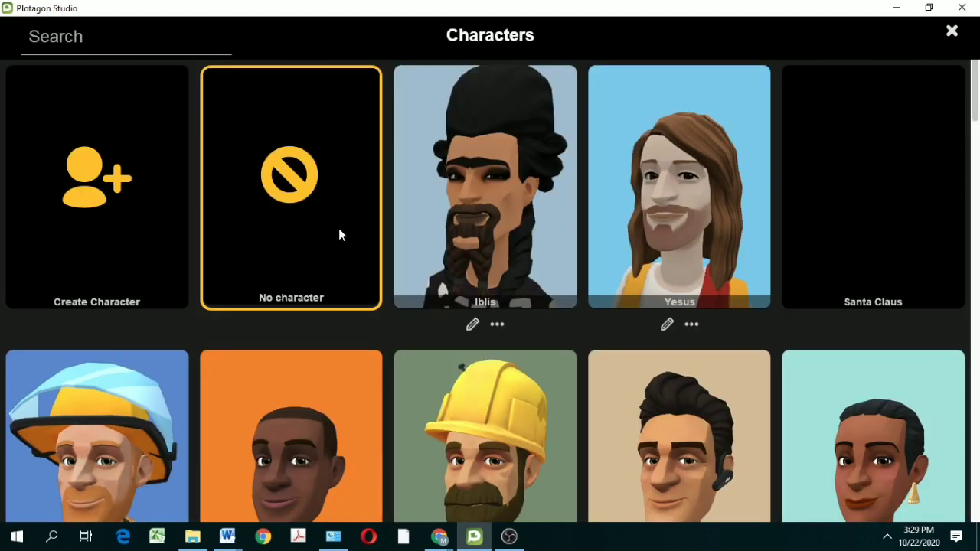
scroll(339, 232, down, 2)
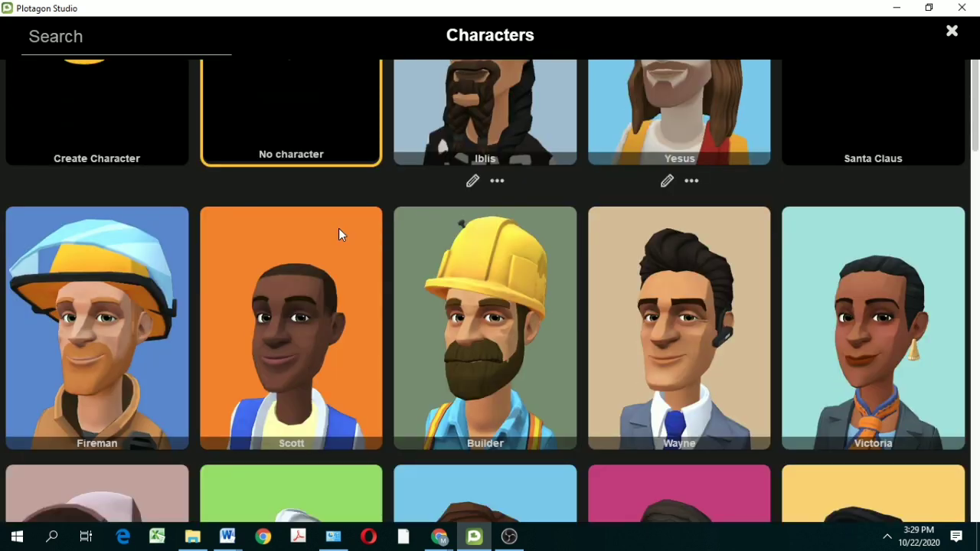
scroll(339, 228, down, 1)
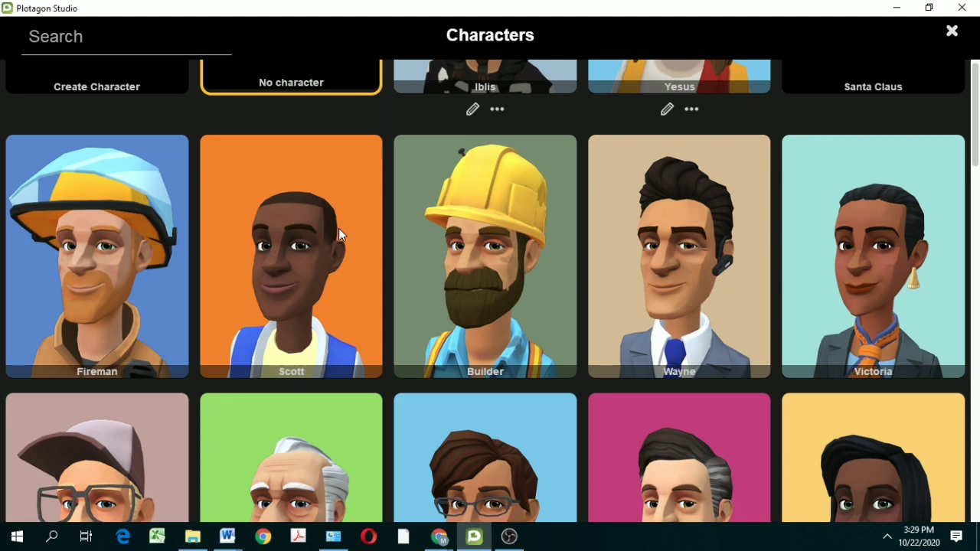
click(102, 274)
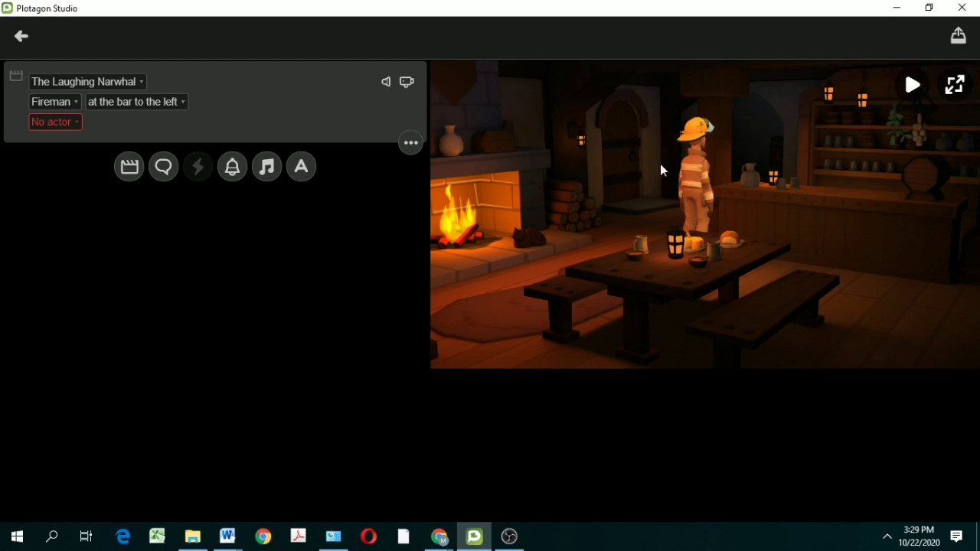
Open the character library for the scene's second actor and look through the custom and ready-made characters.
click(57, 121)
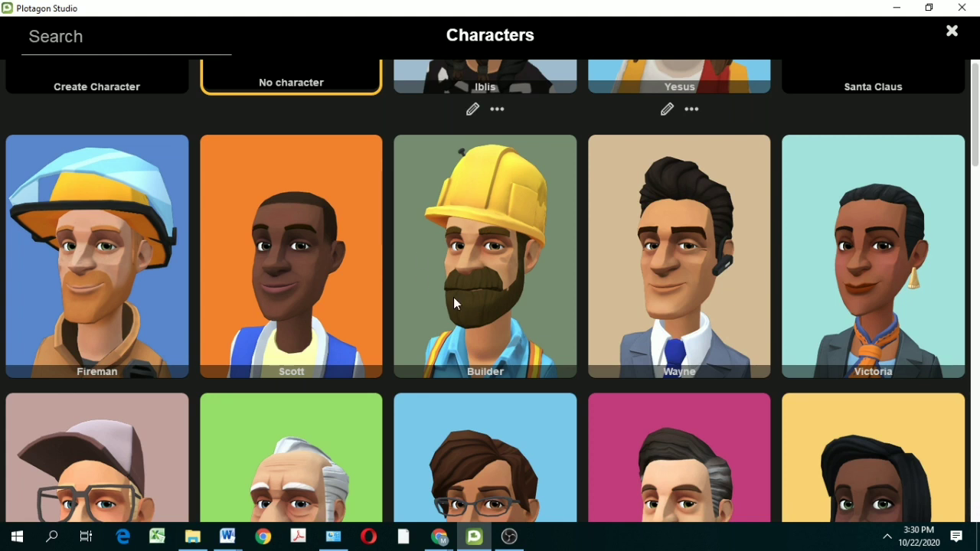
scroll(454, 299, up, 3)
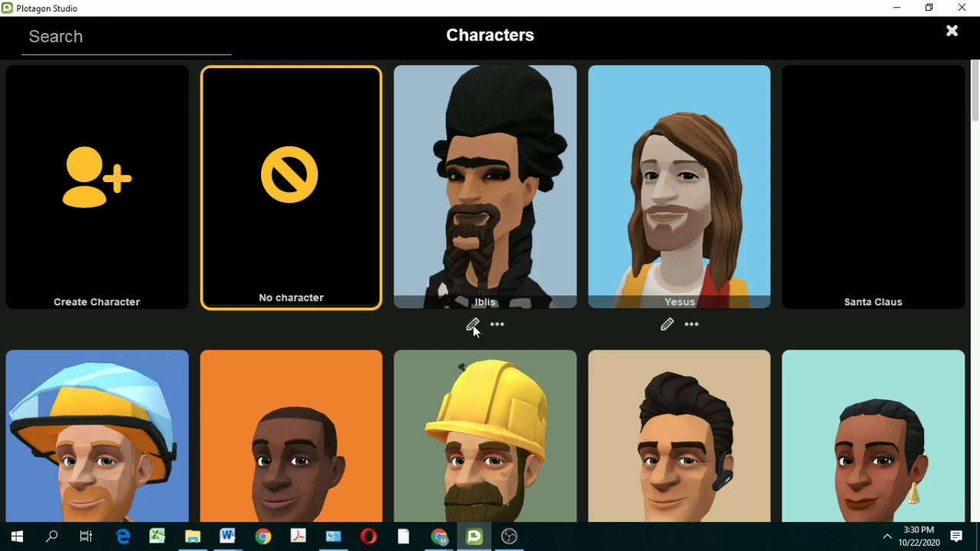
scroll(473, 325, down, 3)
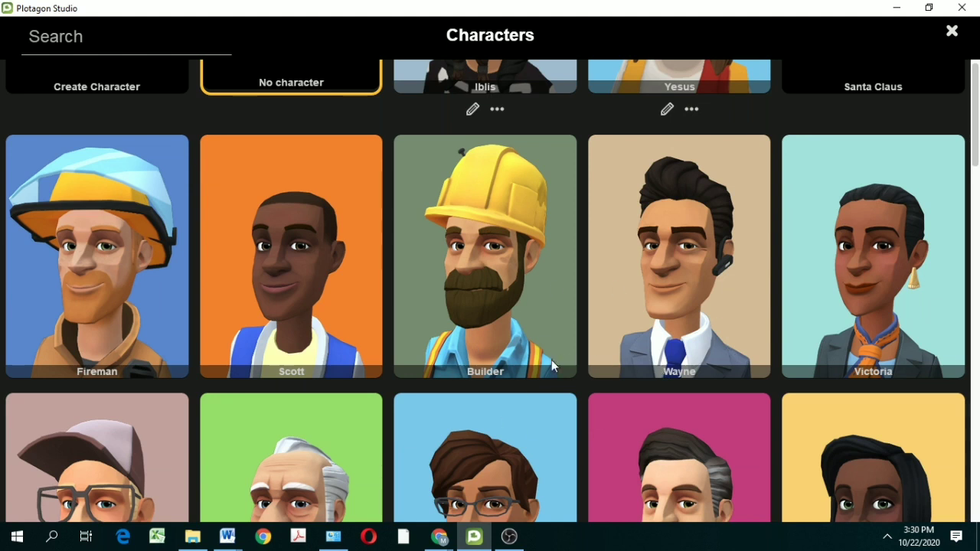
scroll(447, 134, up, 1)
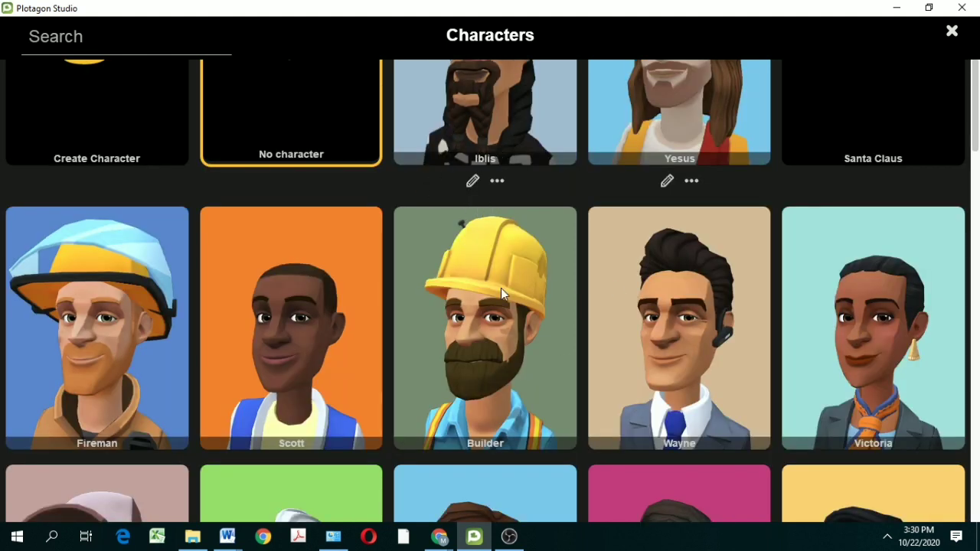
scroll(588, 202, up, 2)
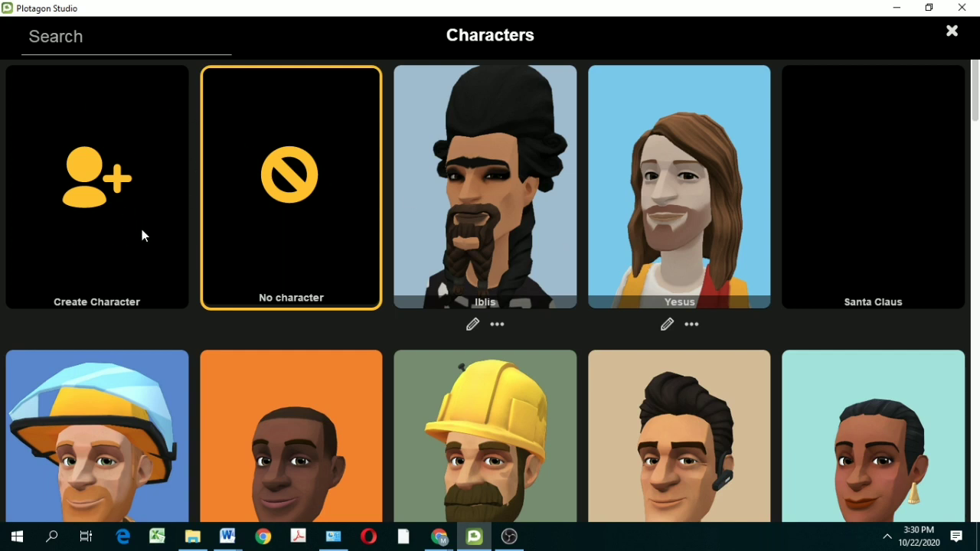
scroll(441, 346, down, 2)
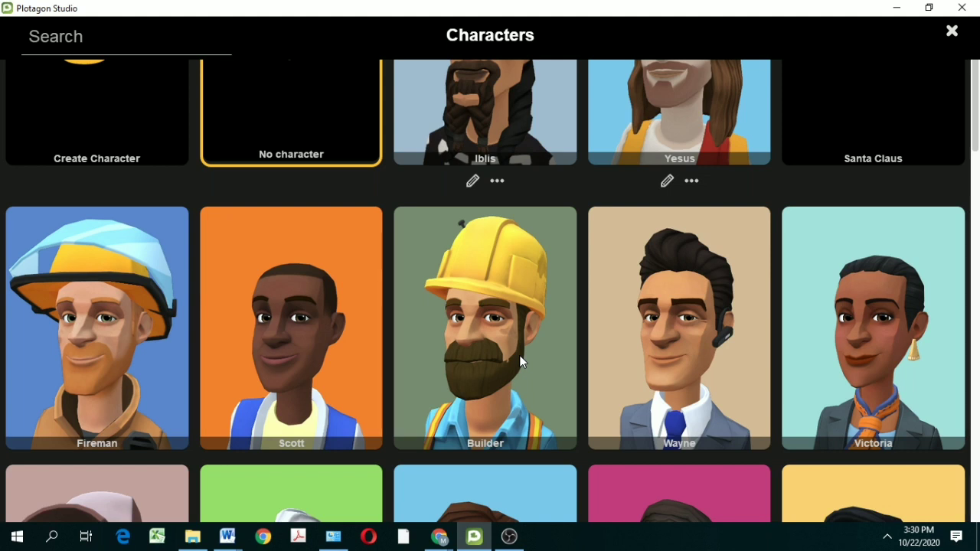
scroll(520, 361, down, 7)
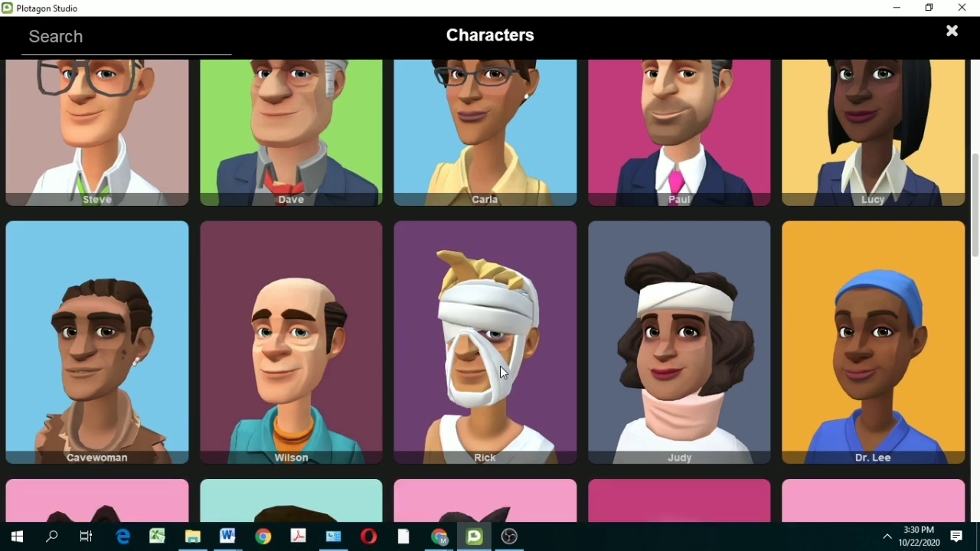
scroll(500, 366, up, 2)
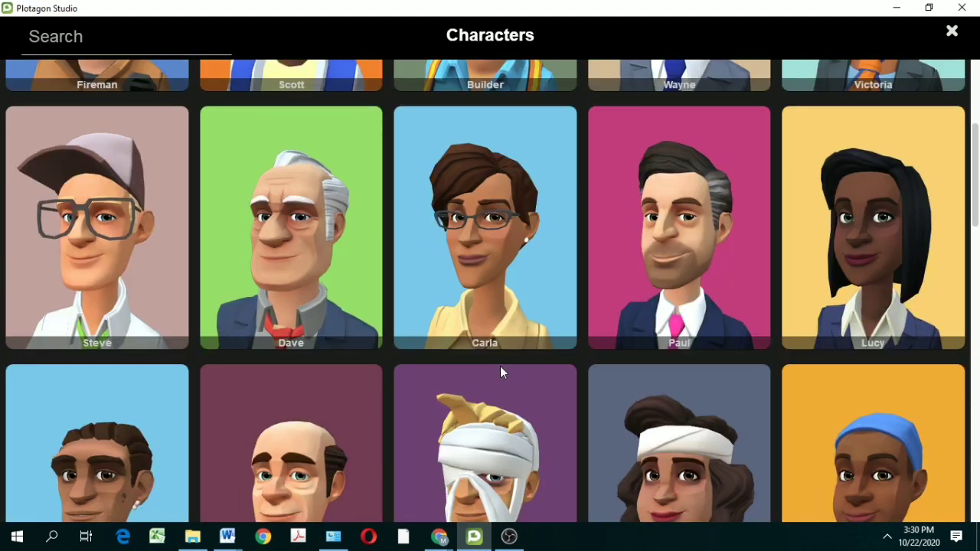
scroll(500, 366, up, 7)
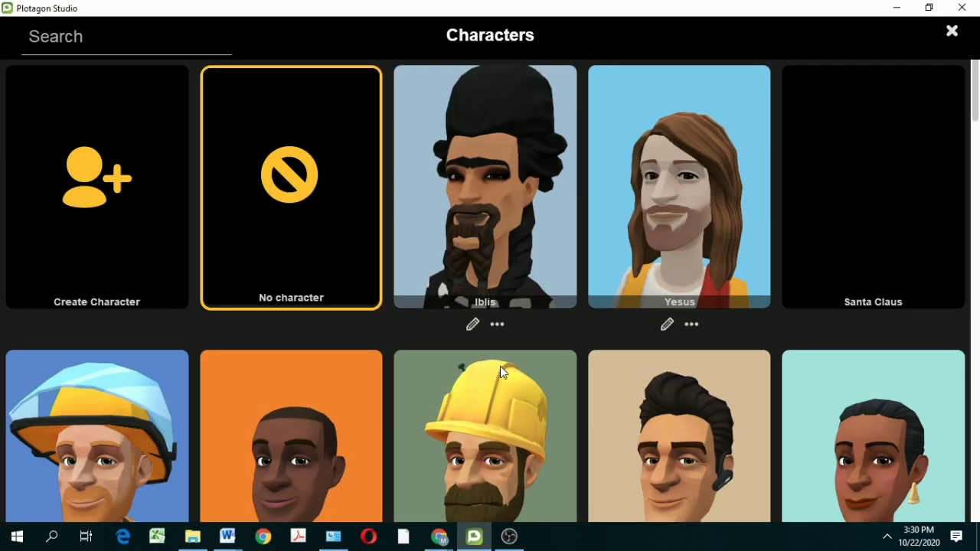
scroll(500, 366, down, 3)
scroll(501, 366, up, 1)
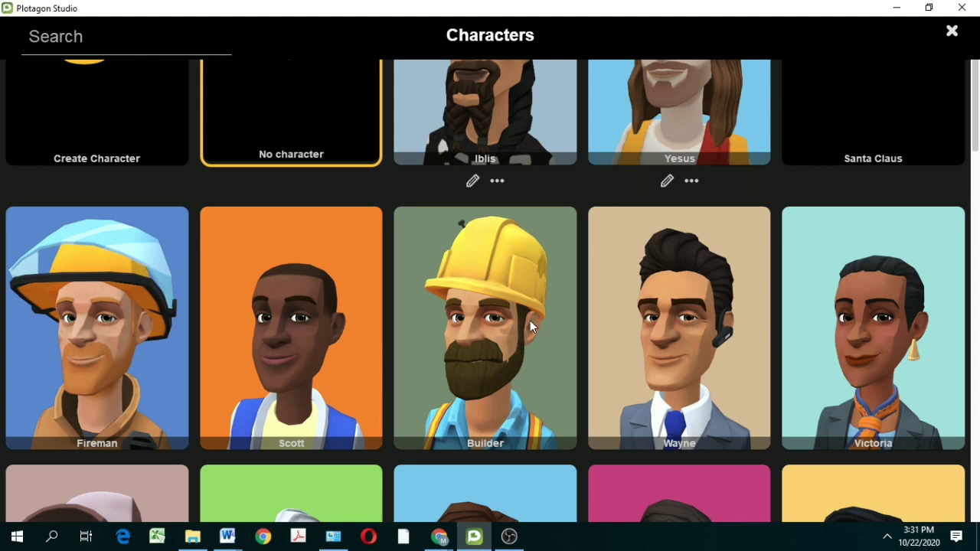
scroll(530, 320, up, 2)
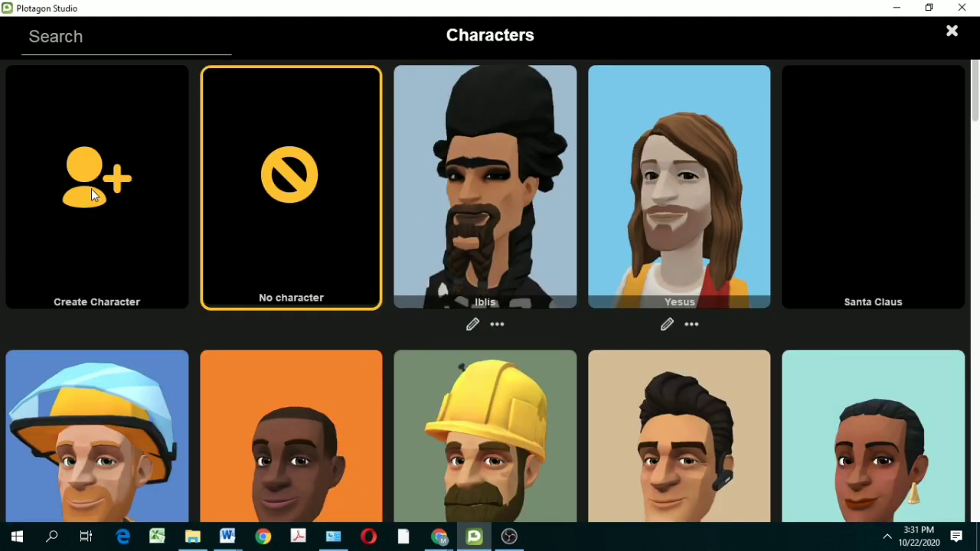
Start creating a new character for the second actor and randomize its appearance twice.
click(92, 194)
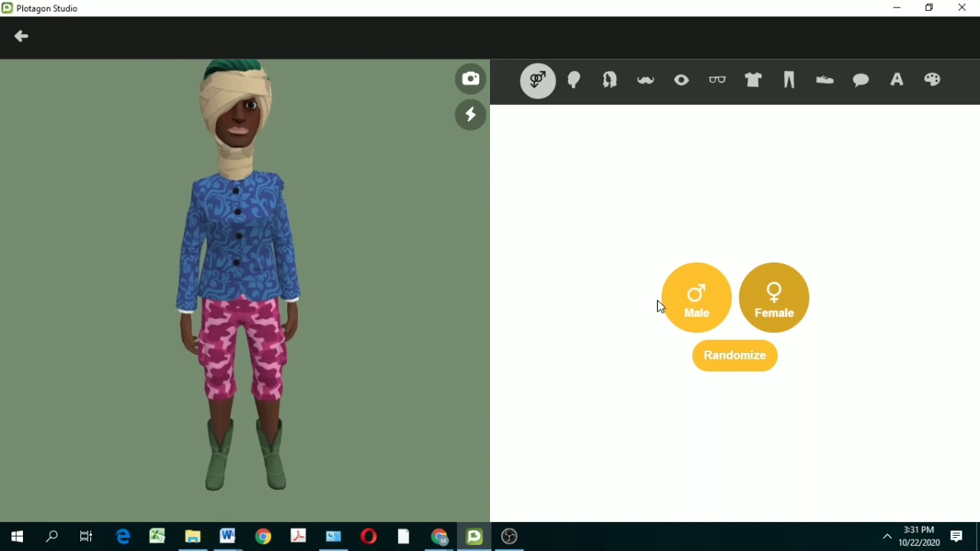
click(742, 361)
click(735, 361)
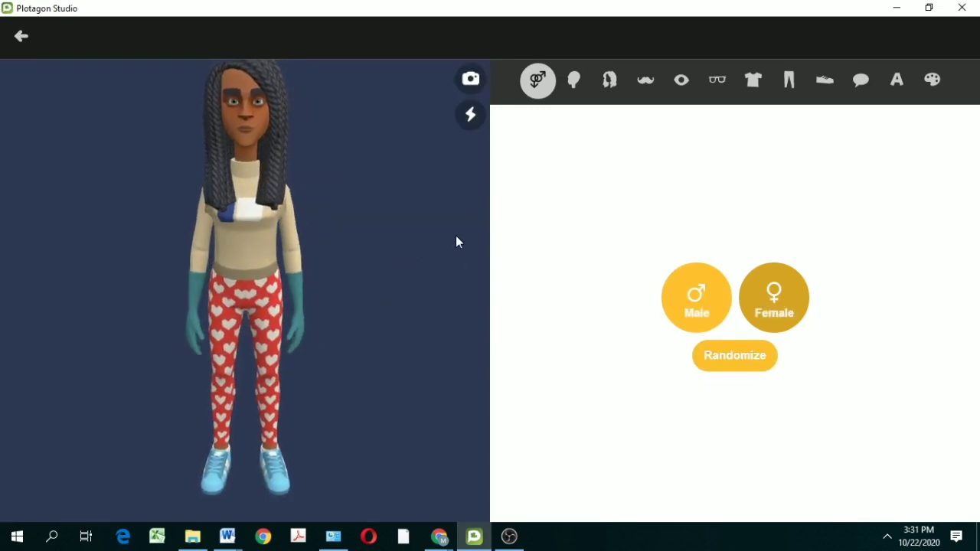
Randomize the new character's appearance twice more and switch its gender to male.
click(748, 366)
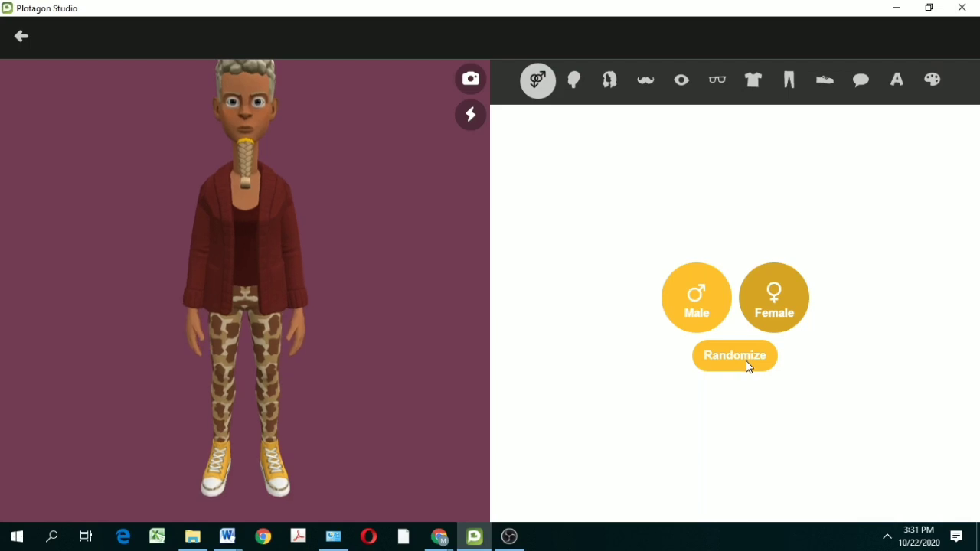
click(748, 366)
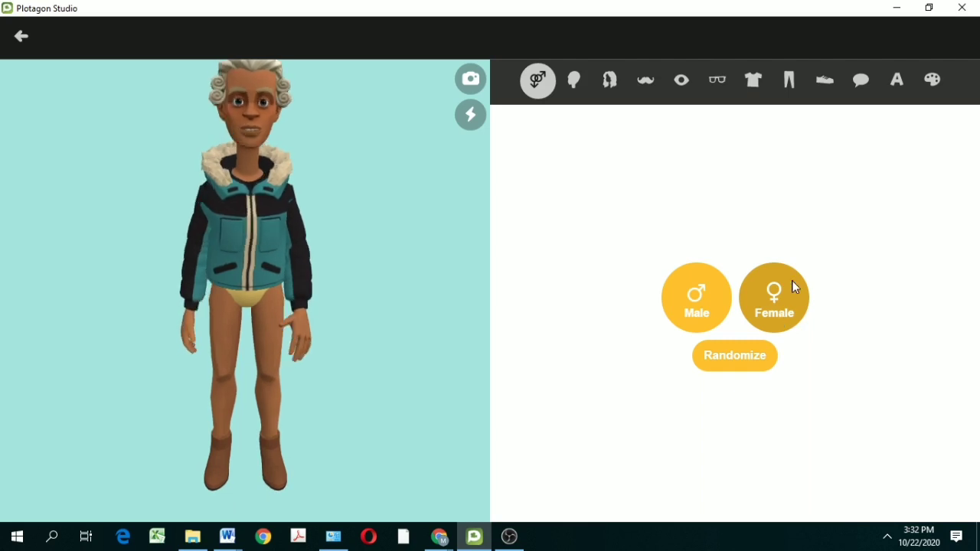
click(704, 300)
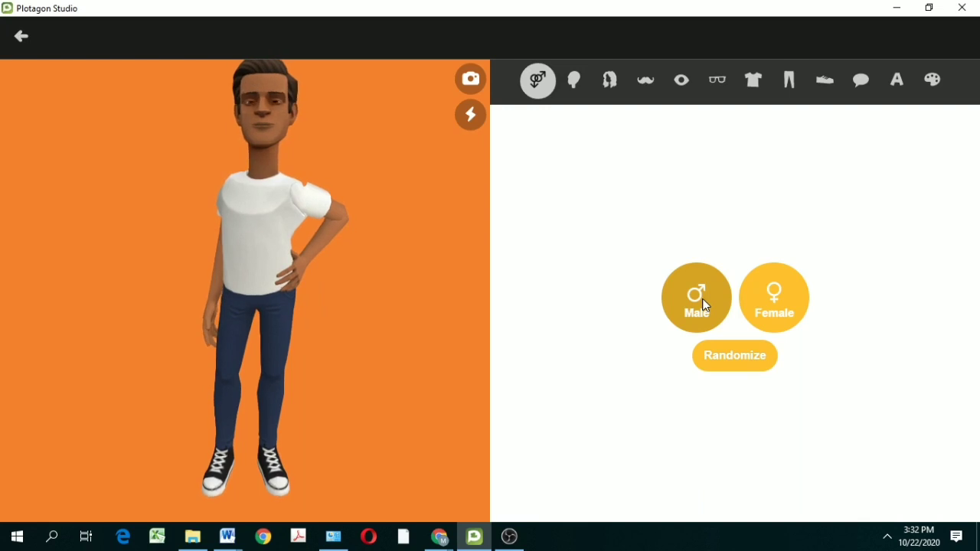
Randomize the character's appearance six times in a row to preview different looks.
click(752, 353)
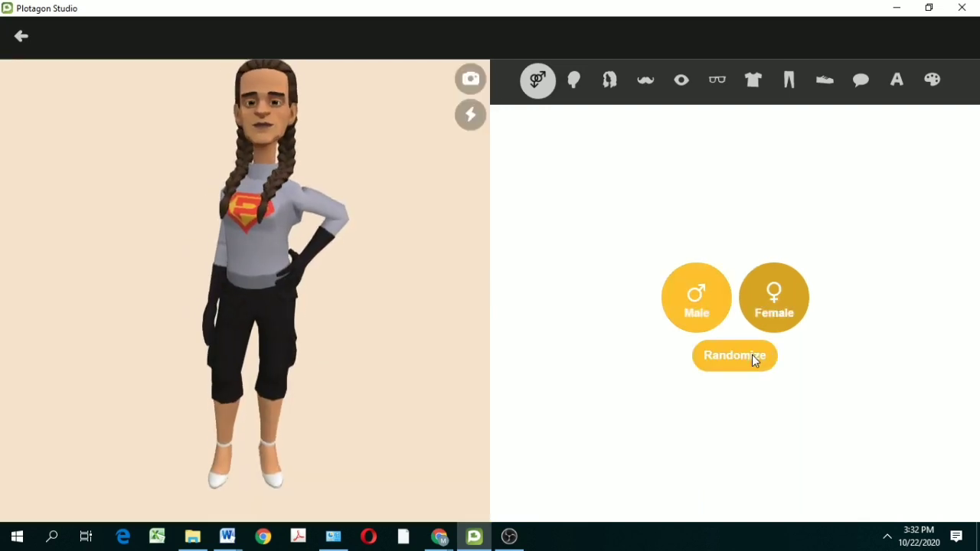
click(752, 356)
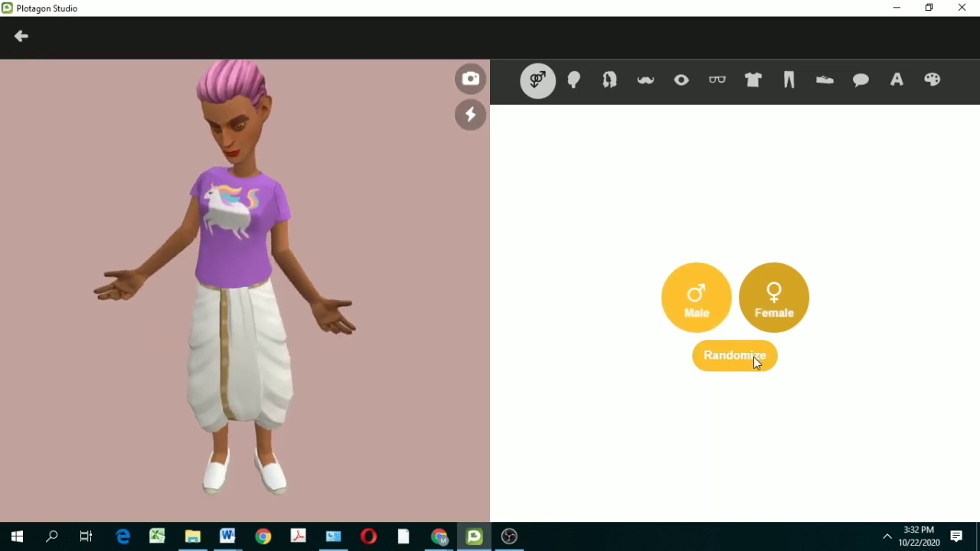
click(753, 357)
click(754, 357)
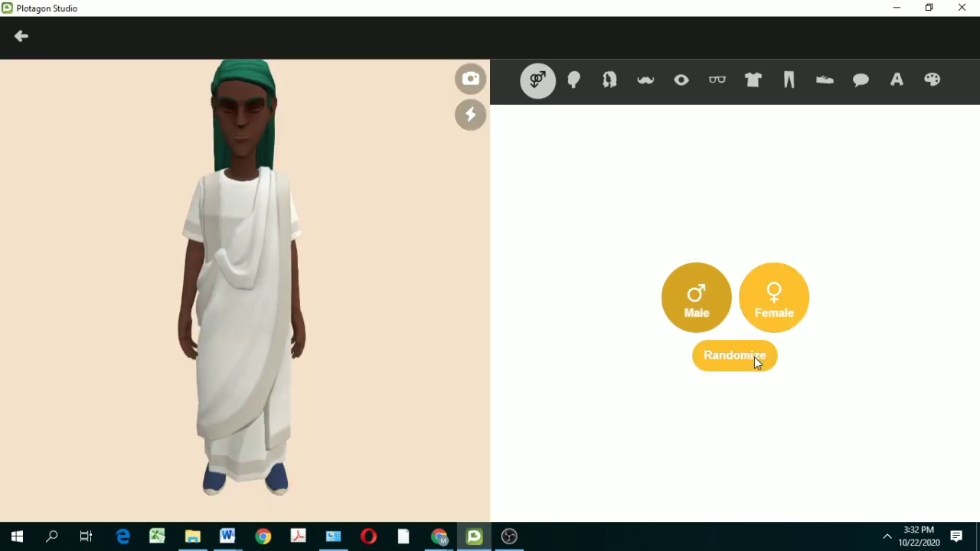
click(755, 357)
click(754, 356)
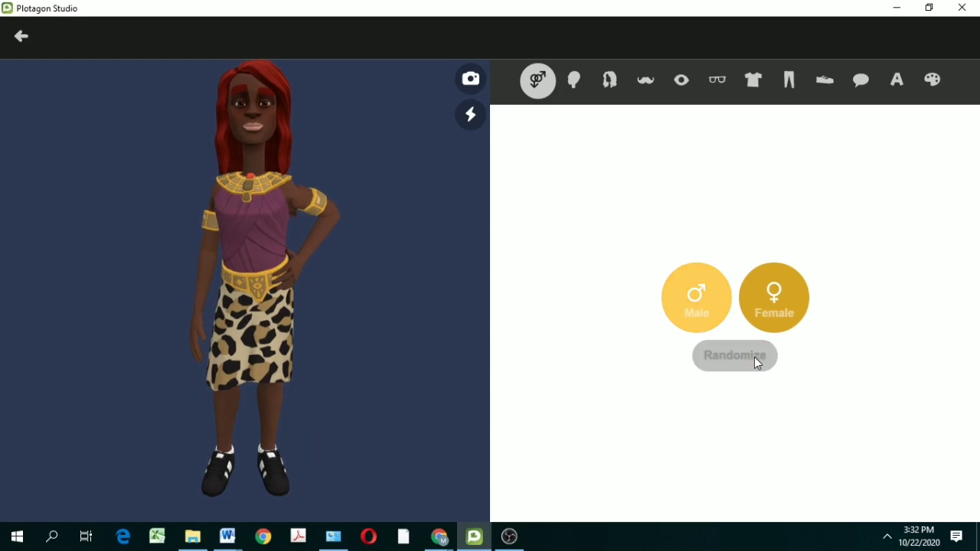
Reset the character to male and randomize its appearance three times.
click(701, 313)
click(749, 360)
click(750, 365)
click(750, 366)
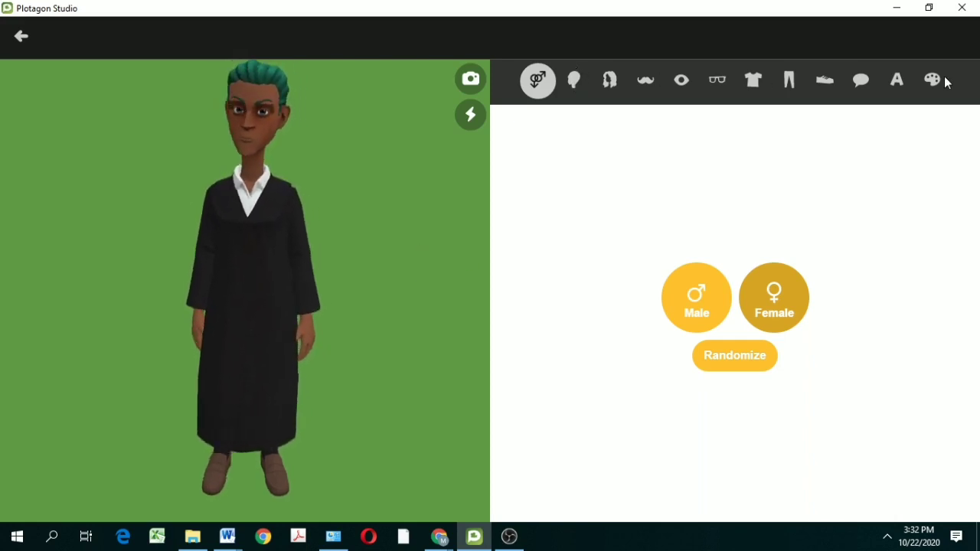
Try a narrow-chinned face shape on the character, followed by the wrinkled elderly face with heavy jowls.
click(575, 82)
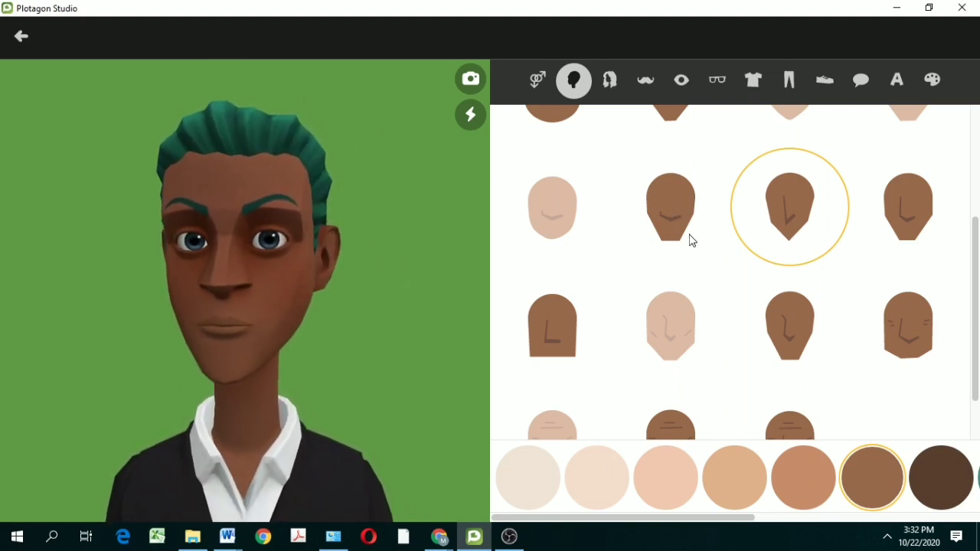
click(661, 209)
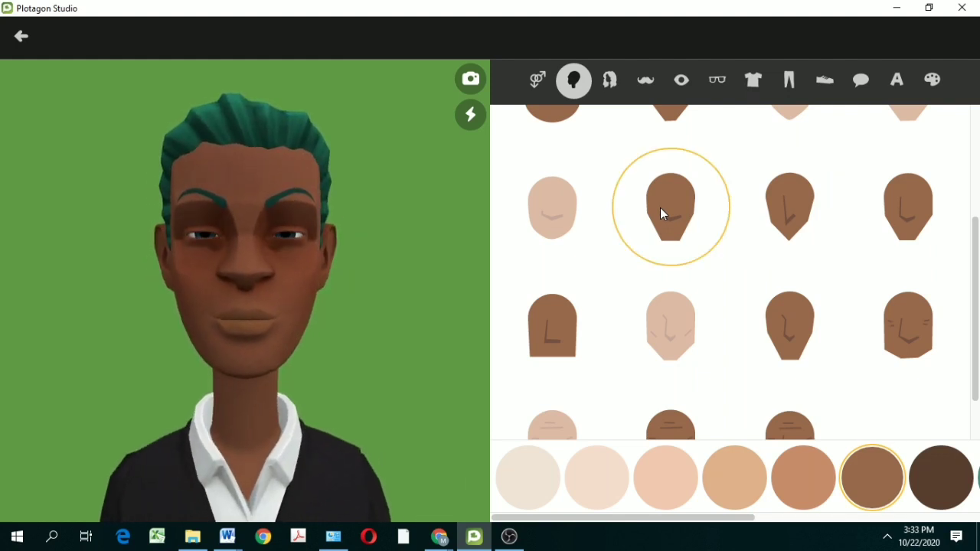
scroll(661, 208, down, 1)
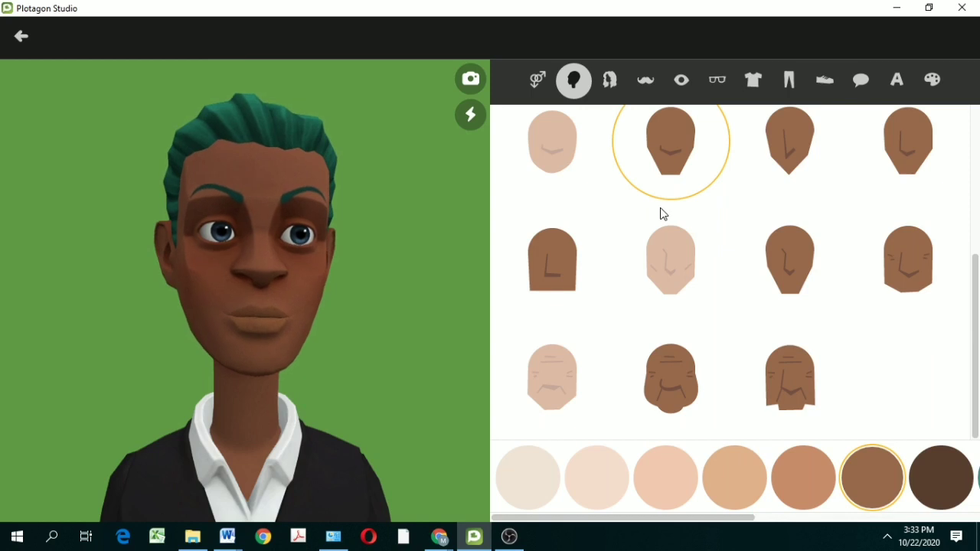
click(668, 378)
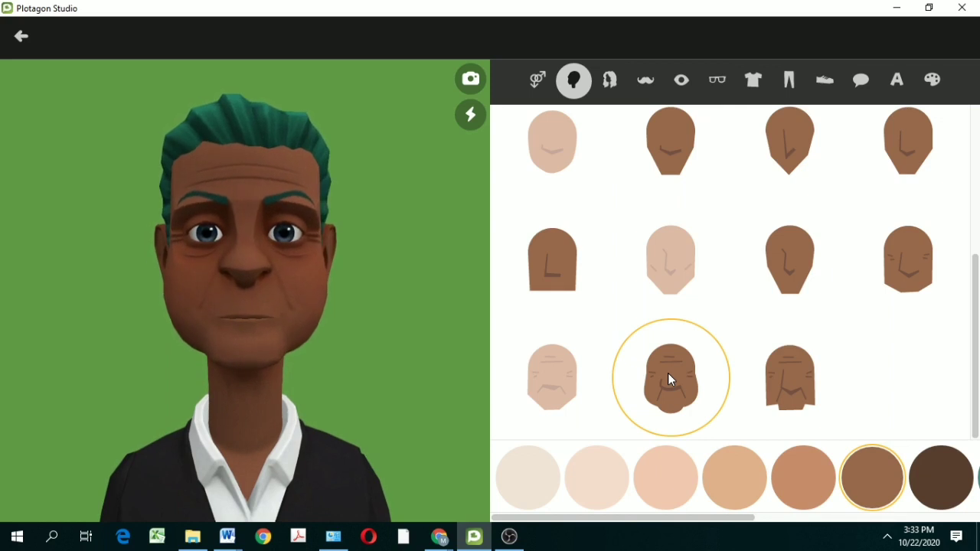
Try the palest, tan and darkest brown skin tones on the elderly face, returning to the palest one.
click(543, 492)
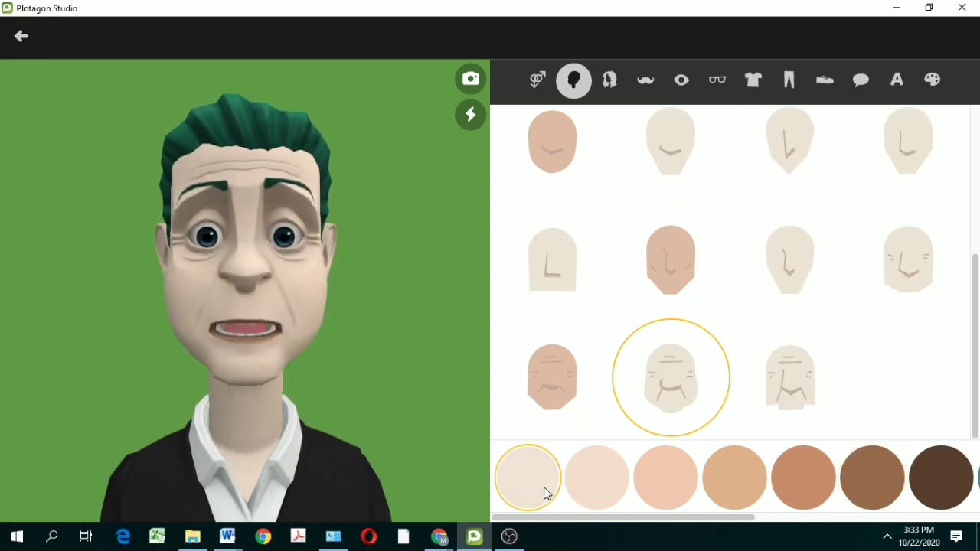
click(739, 483)
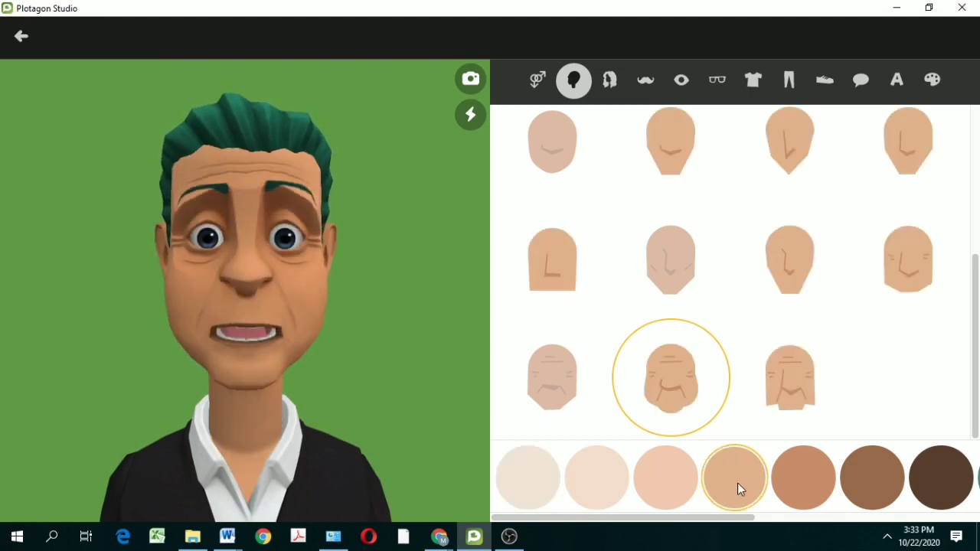
click(935, 474)
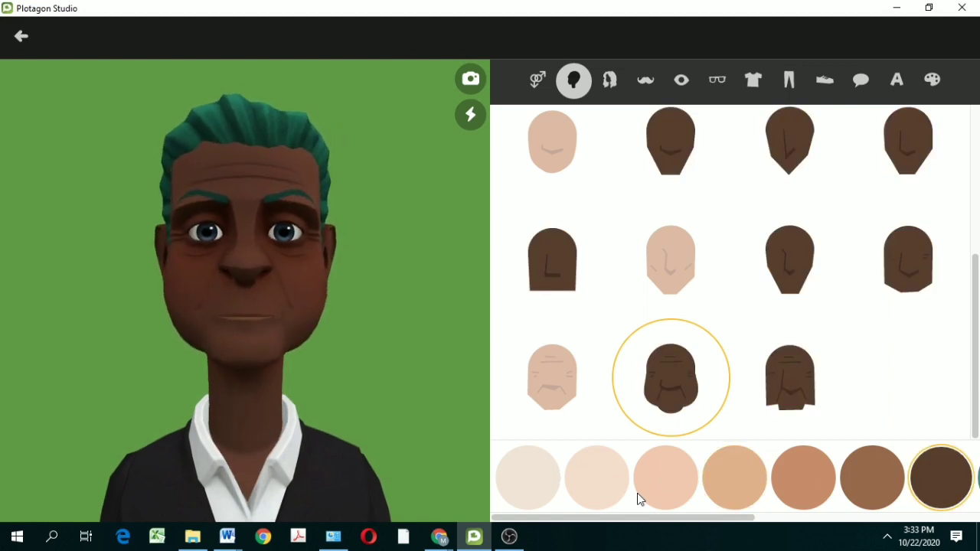
click(547, 486)
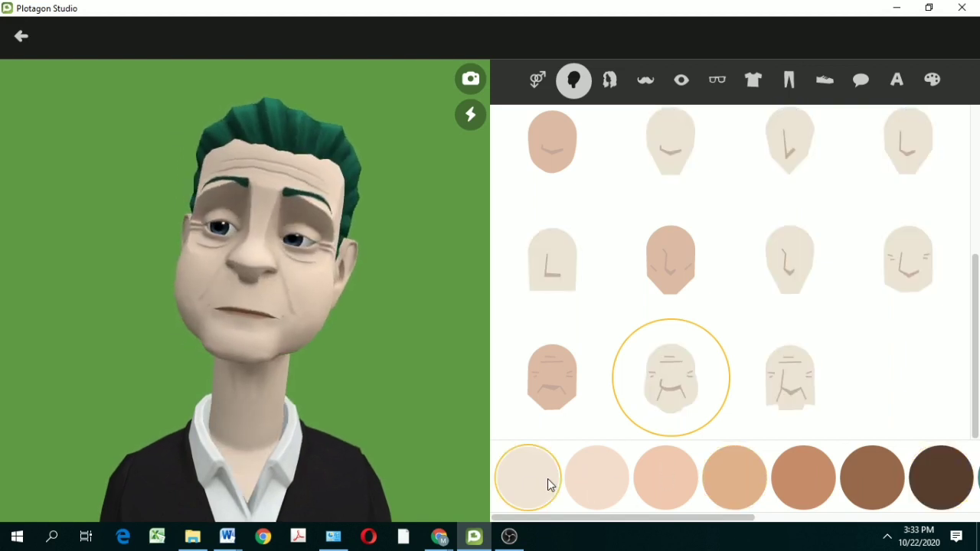
Give the character the smooth oval face with a small mouth in the light pink skin tone.
scroll(706, 275, up, 5)
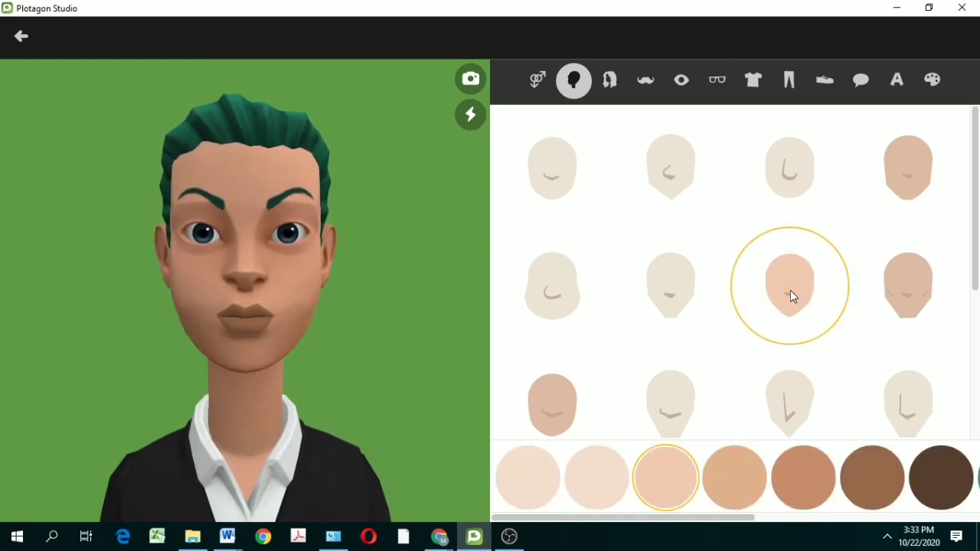
scroll(728, 324, down, 2)
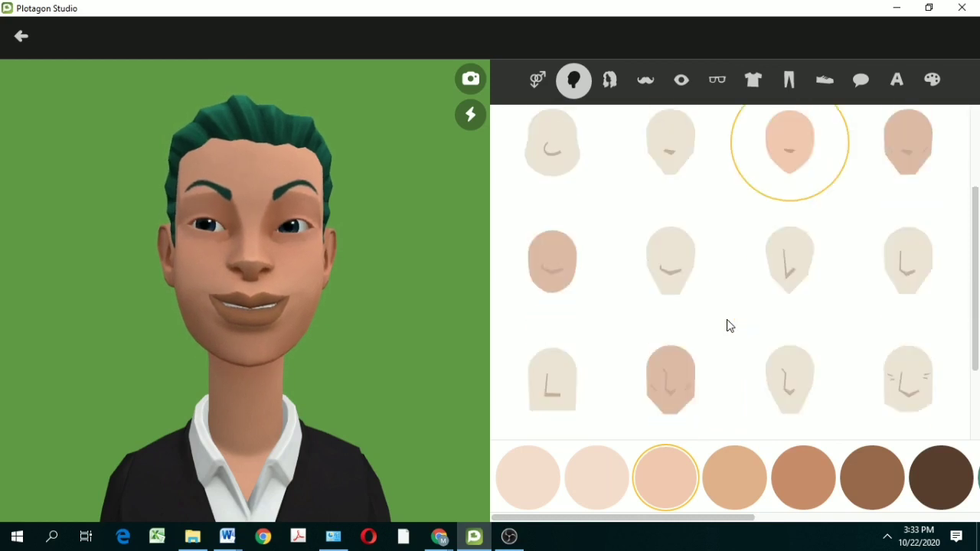
scroll(728, 324, up, 2)
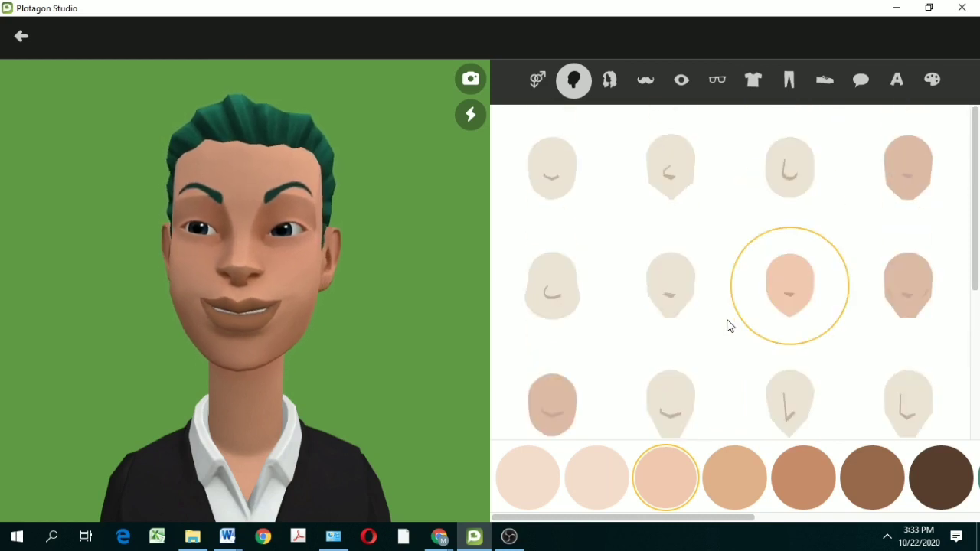
Browse the hairstyles and give the character the spiky dark brown swept-up hairstyle.
click(610, 81)
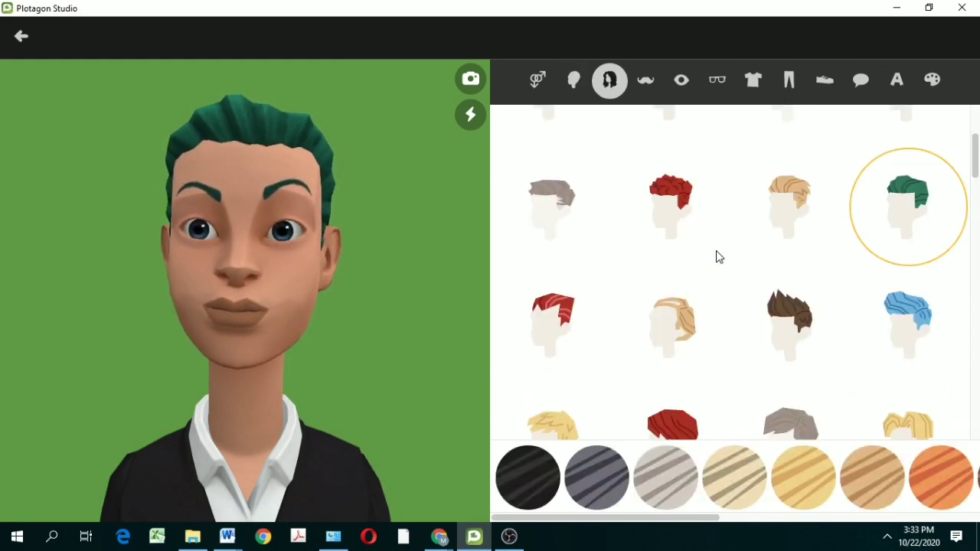
scroll(719, 257, up, 3)
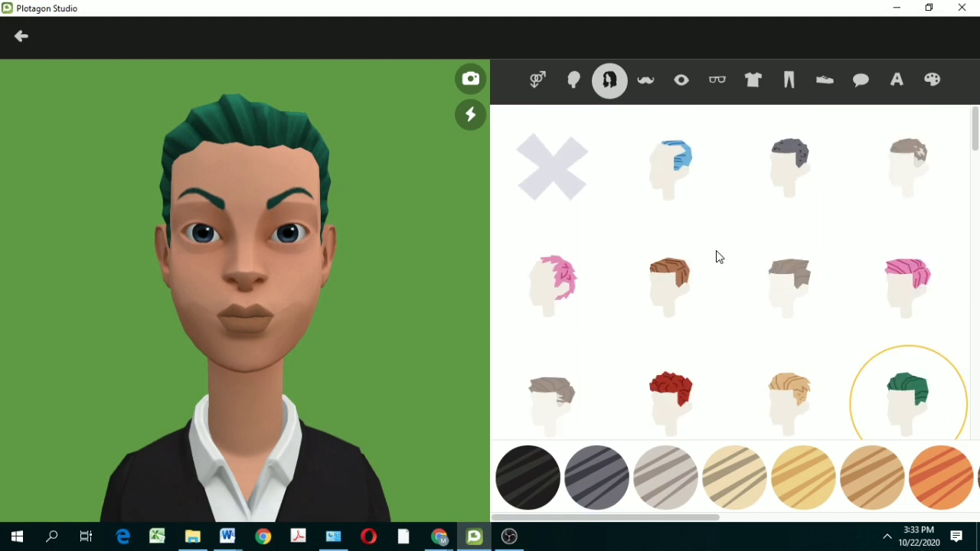
scroll(715, 258, down, 1)
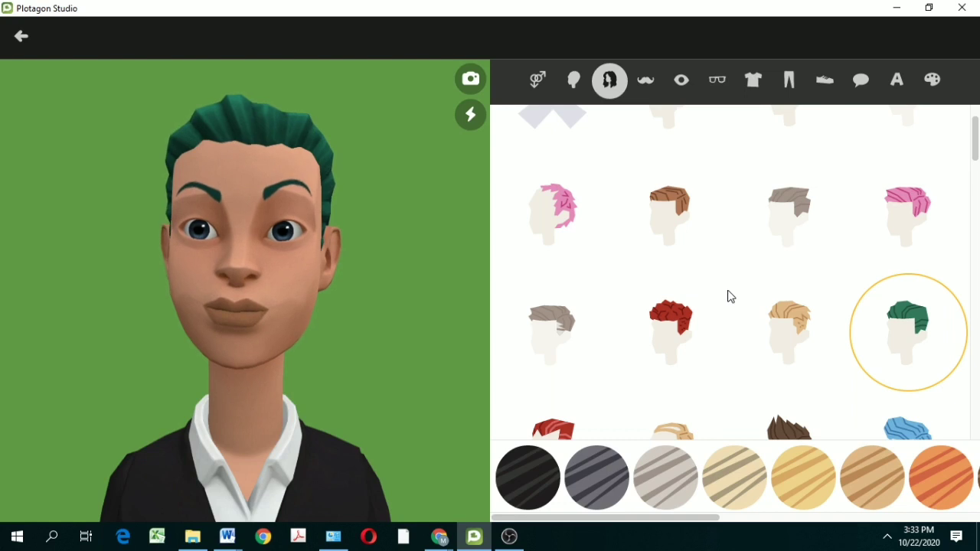
scroll(730, 297, down, 4)
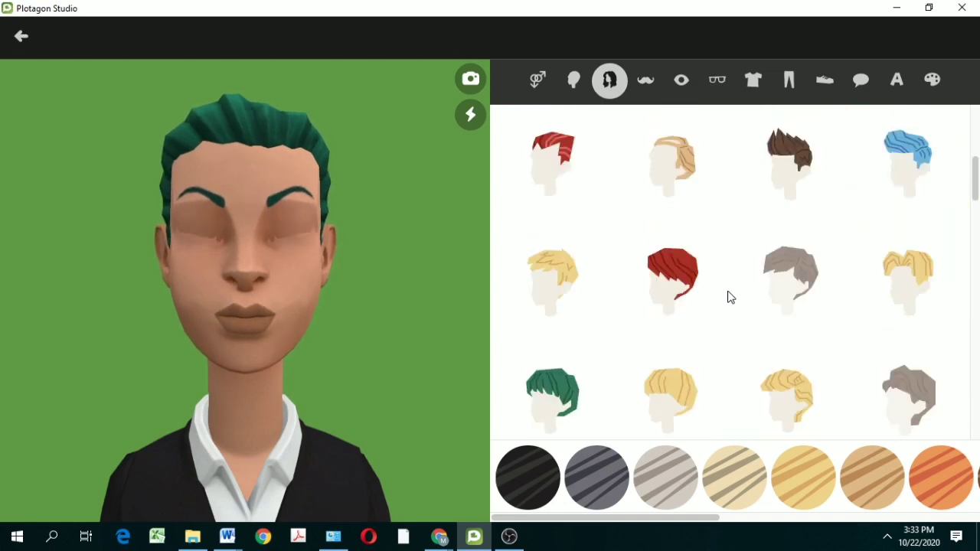
scroll(730, 297, down, 2)
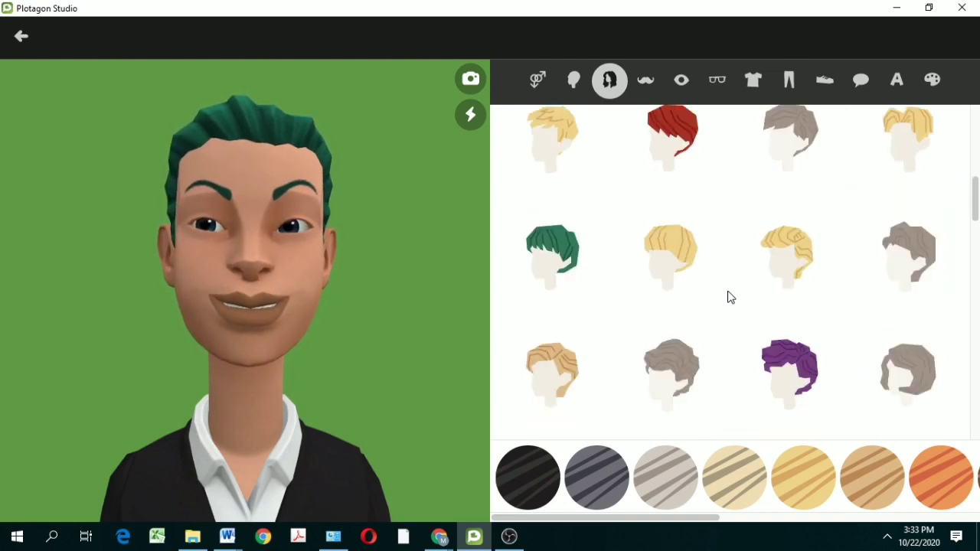
scroll(711, 305, down, 3)
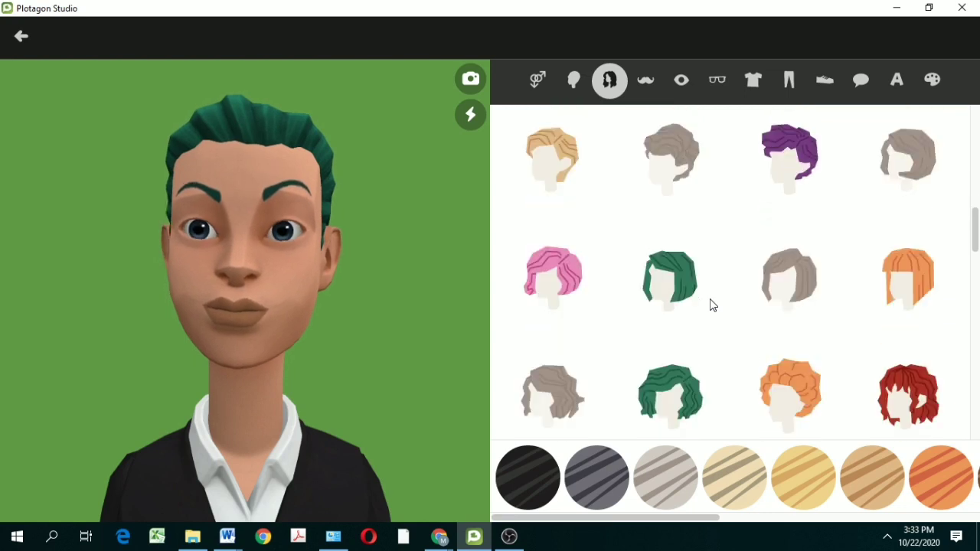
scroll(710, 305, up, 7)
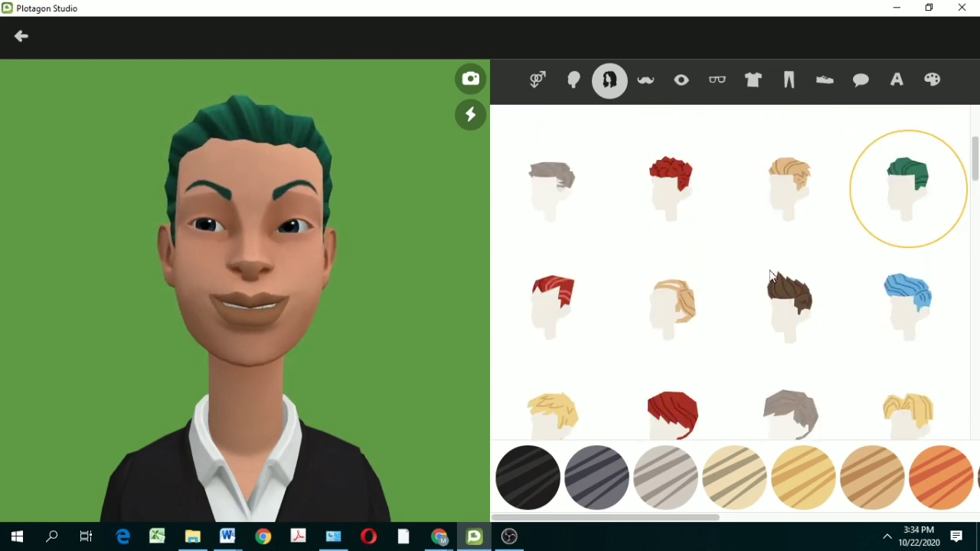
click(800, 309)
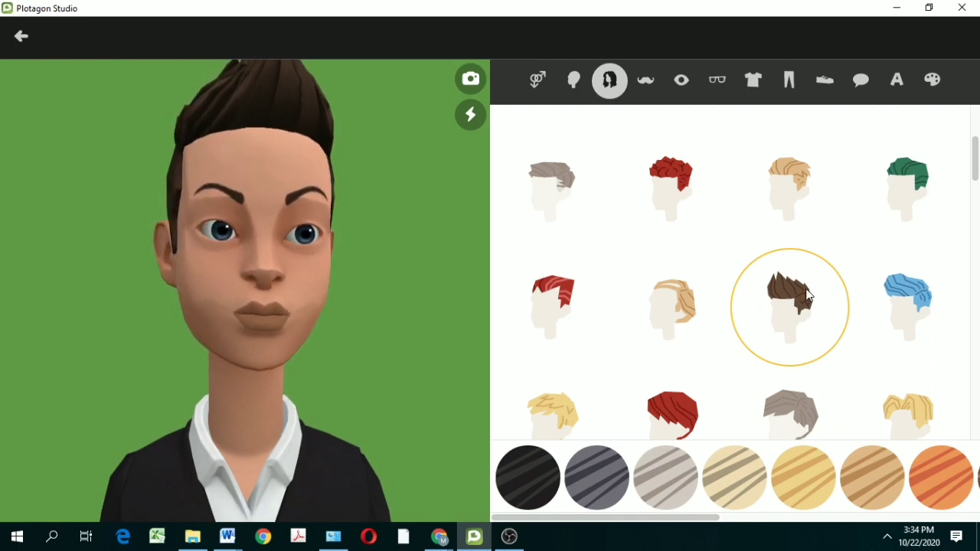
Try black, dark grey, light brown, orange and dark brown as colors for the spiky hair.
click(545, 479)
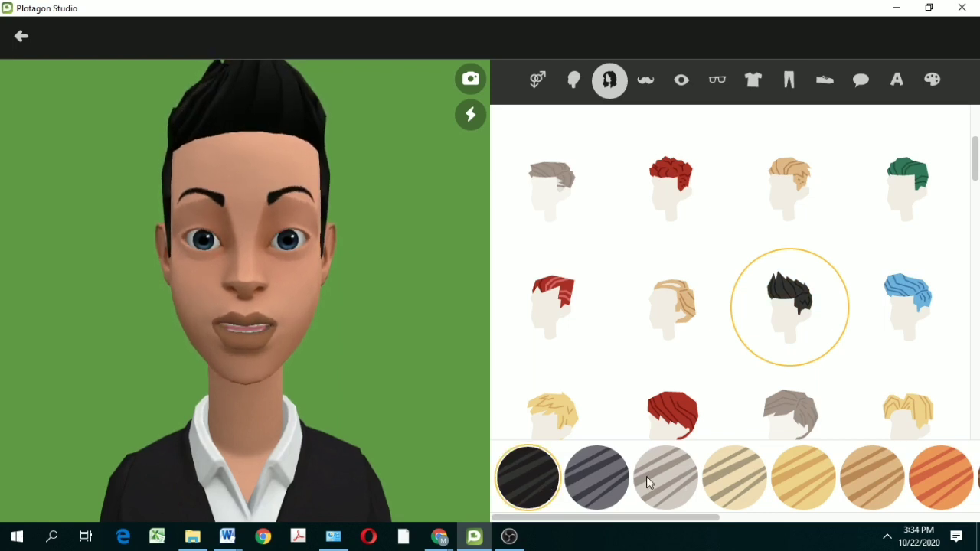
click(608, 476)
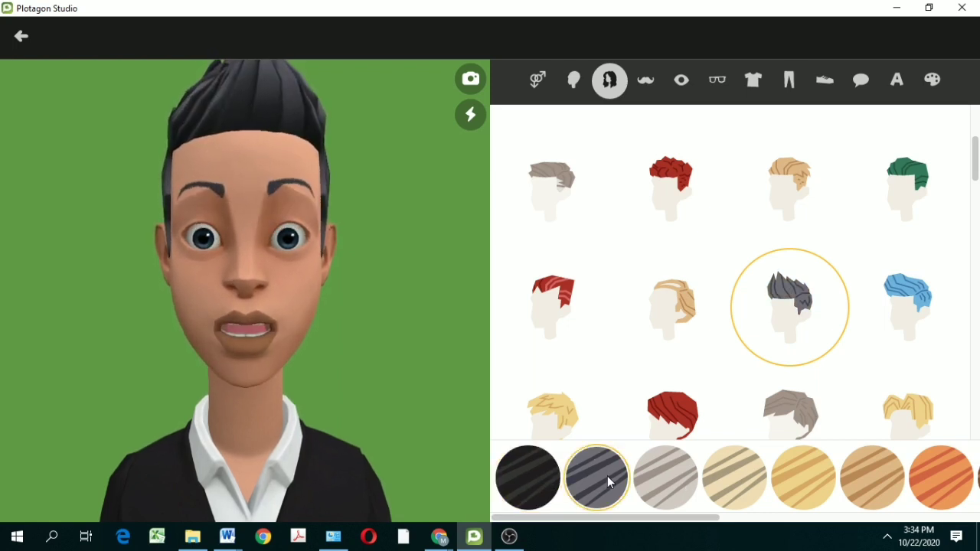
click(887, 479)
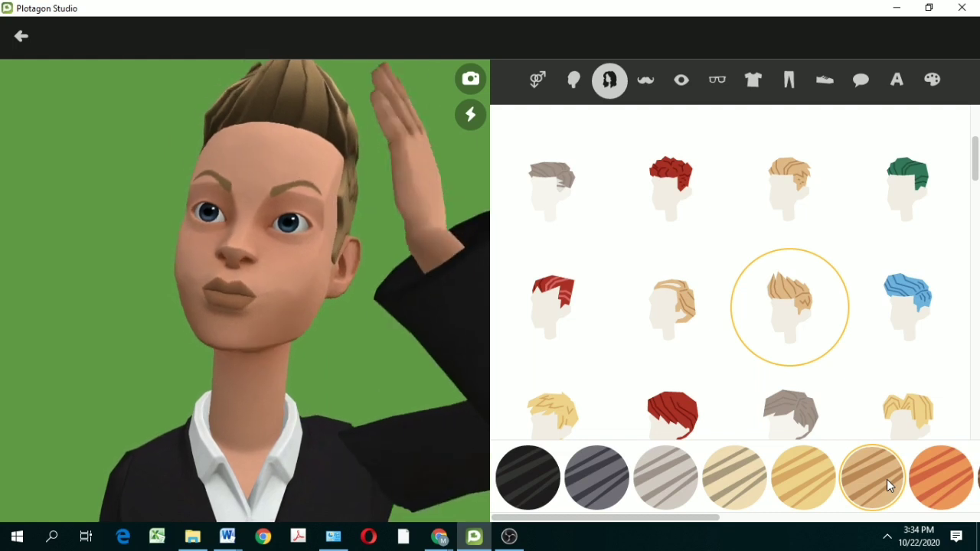
click(942, 476)
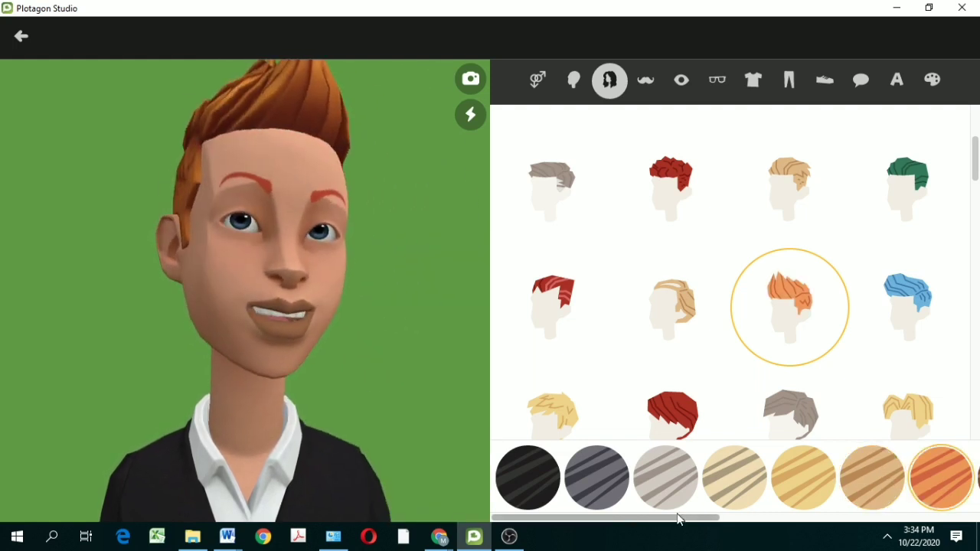
drag(683, 515, 743, 526)
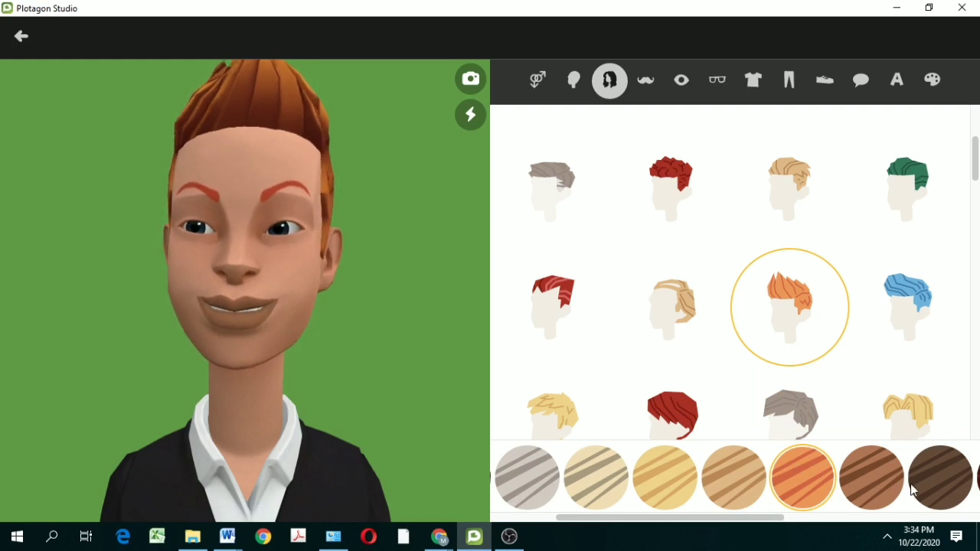
click(935, 486)
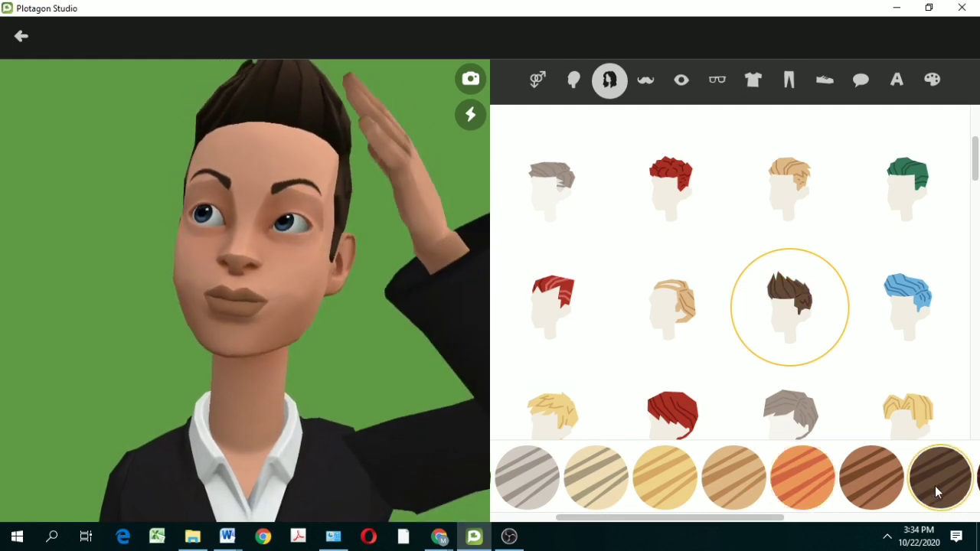
Recolor the spiky hair light blue and then purple.
drag(781, 520, 955, 527)
click(909, 481)
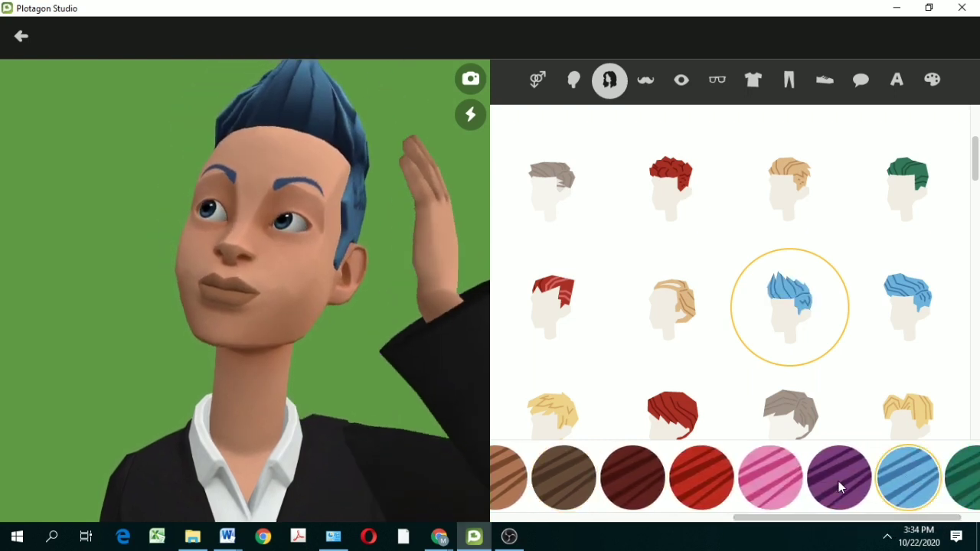
click(839, 480)
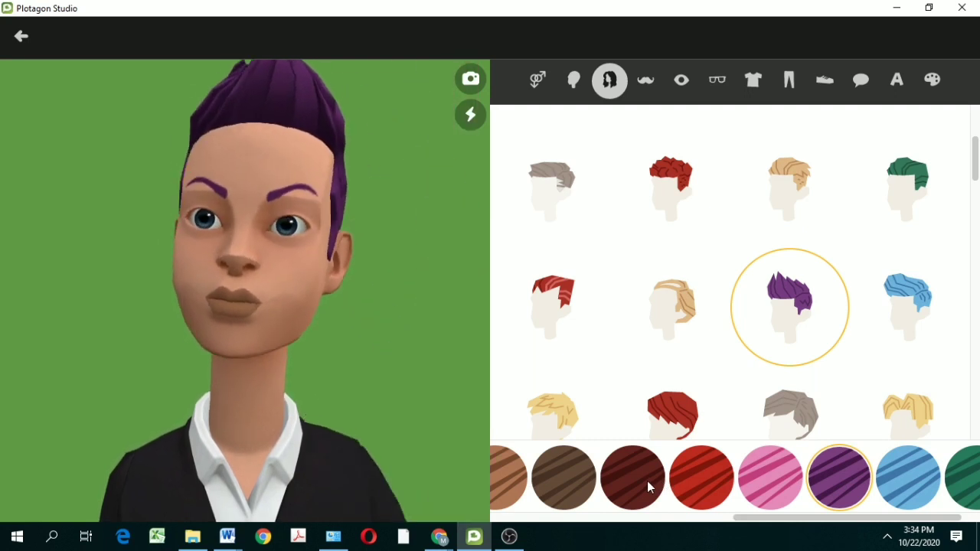
Recolor the spiky hair dark brown and settle on the lighter reddish brown.
click(575, 478)
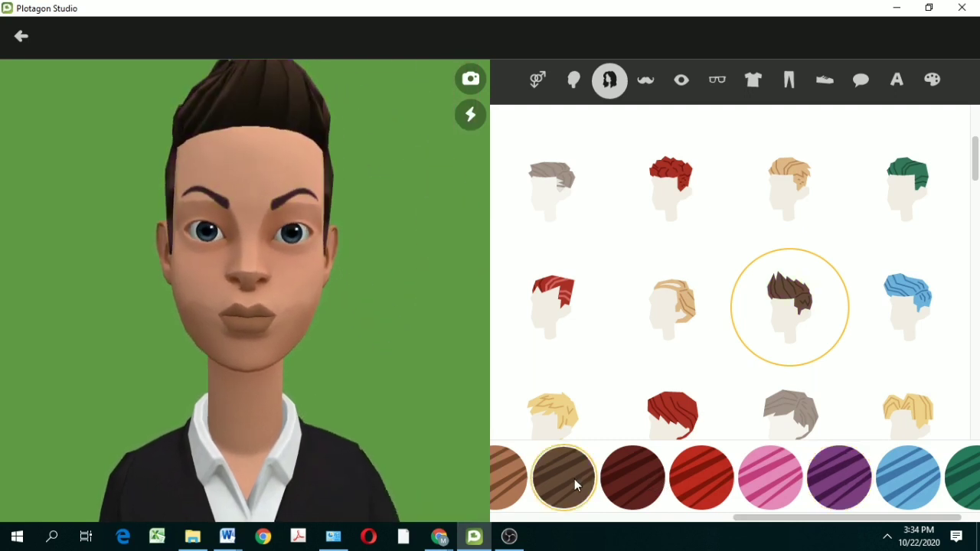
drag(824, 525, 726, 518)
click(684, 481)
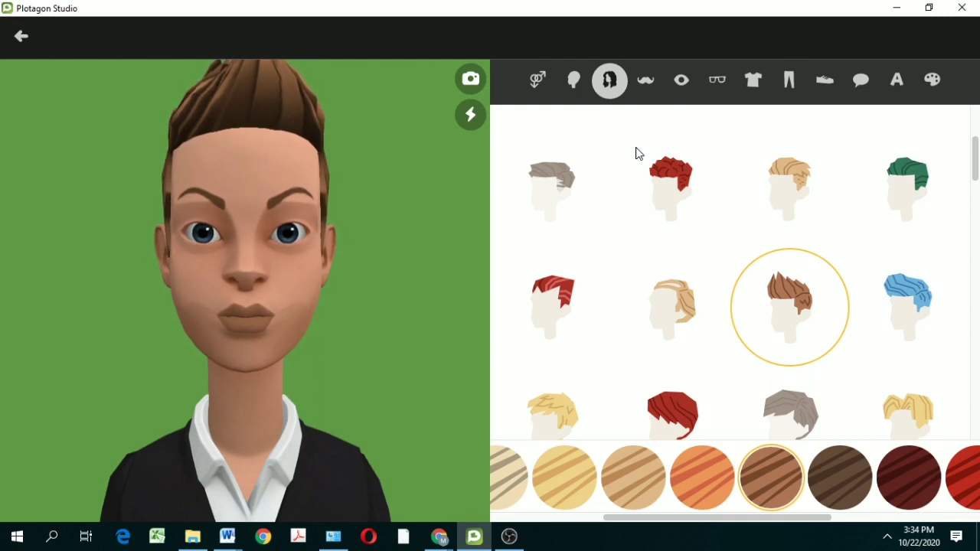
Browse the facial hair styles, try the thin split mustache and give the character the large curled handlebar mustache in black.
click(642, 82)
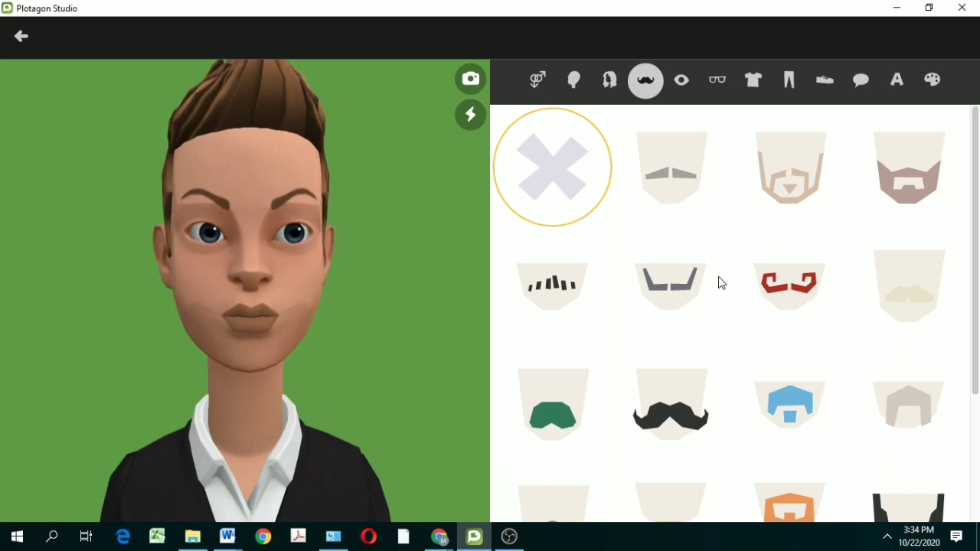
scroll(689, 310, down, 2)
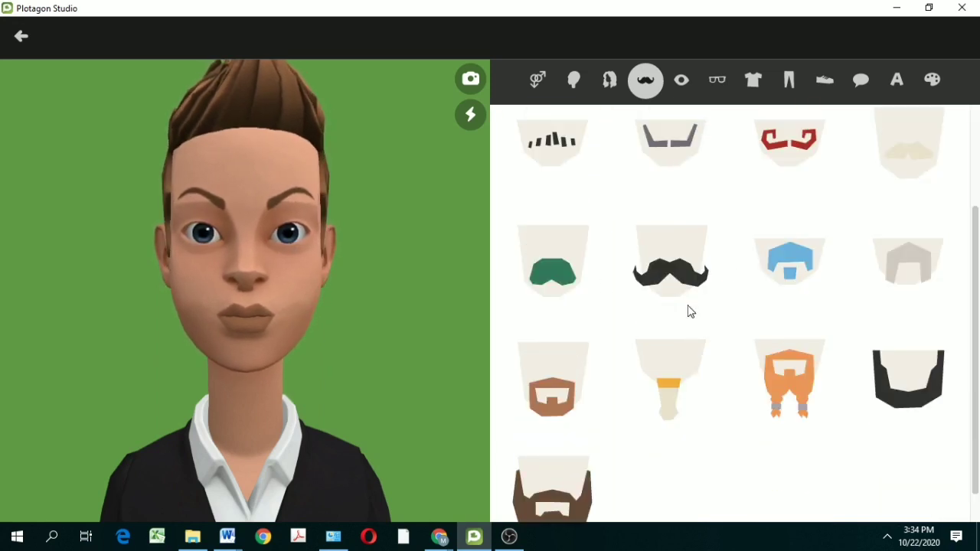
scroll(689, 311, up, 1)
scroll(689, 310, down, 2)
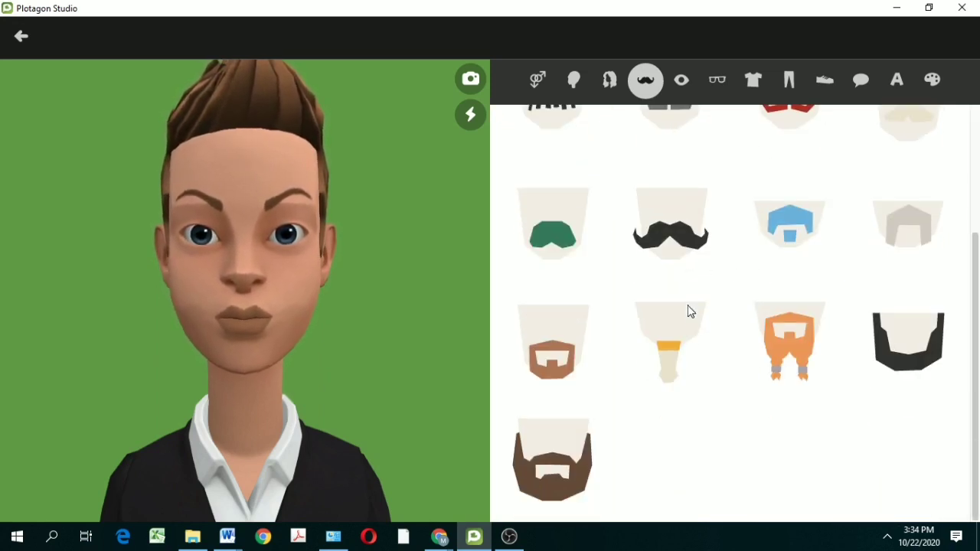
scroll(690, 310, up, 3)
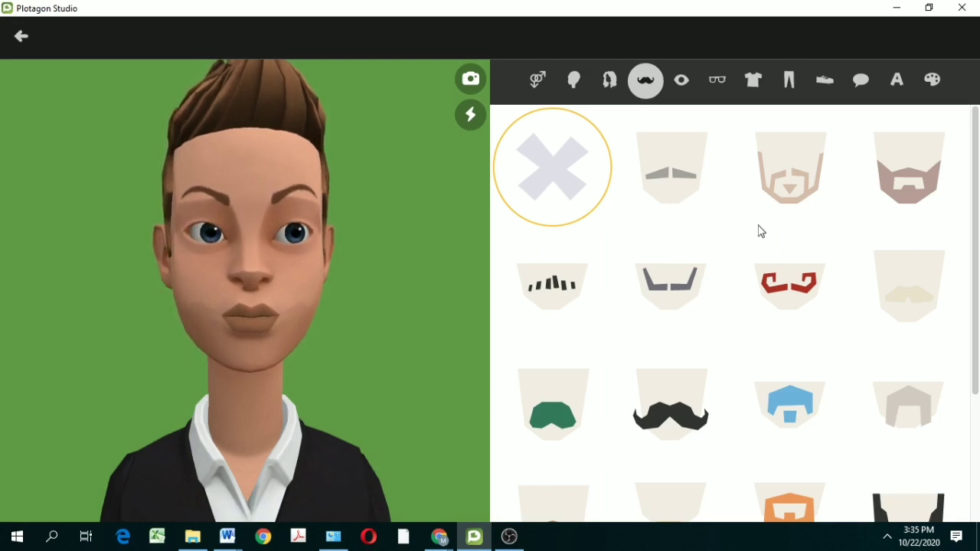
click(684, 180)
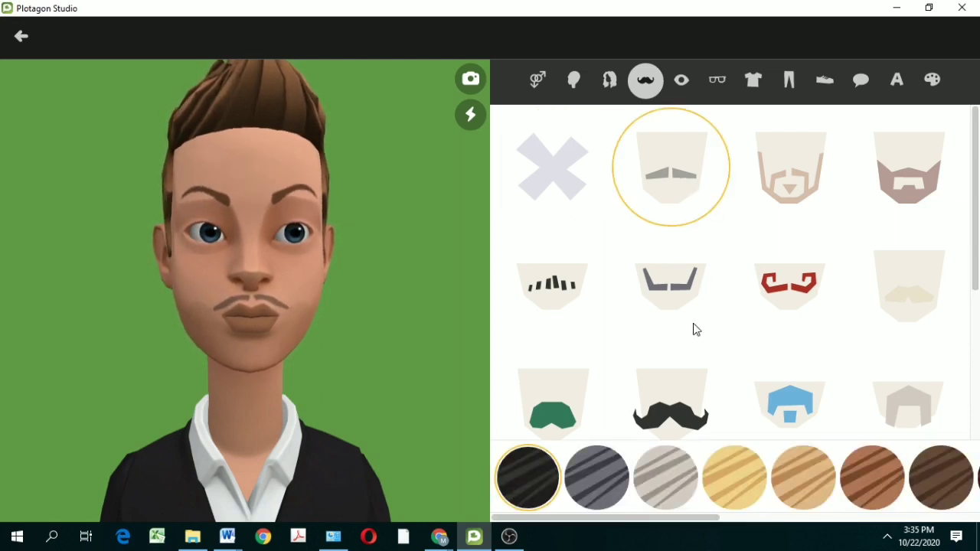
scroll(694, 327, down, 1)
click(672, 339)
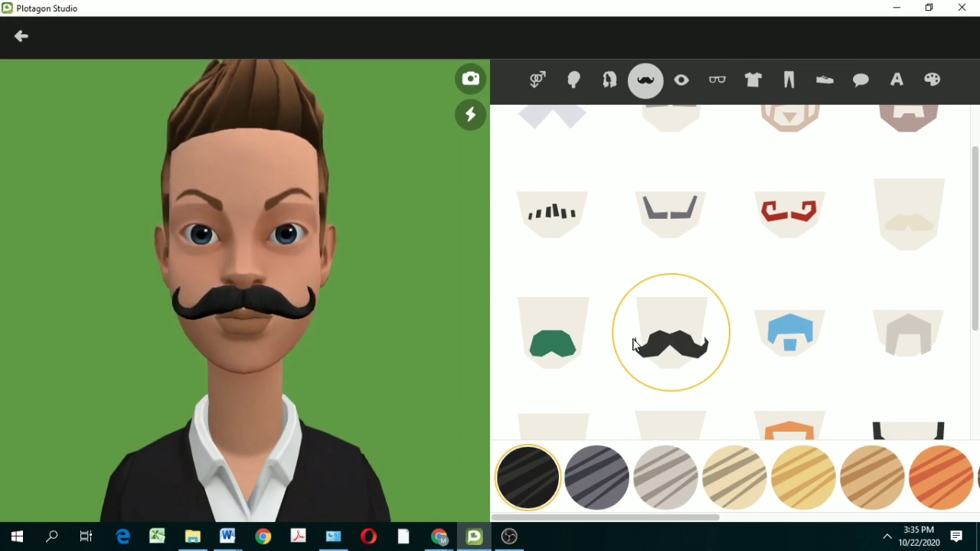
scroll(791, 297, down, 1)
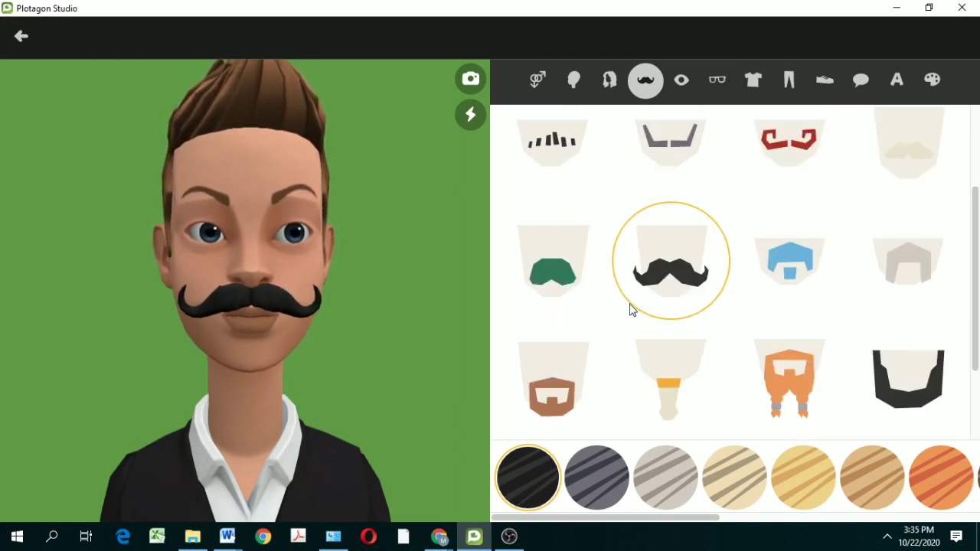
scroll(742, 282, up, 1)
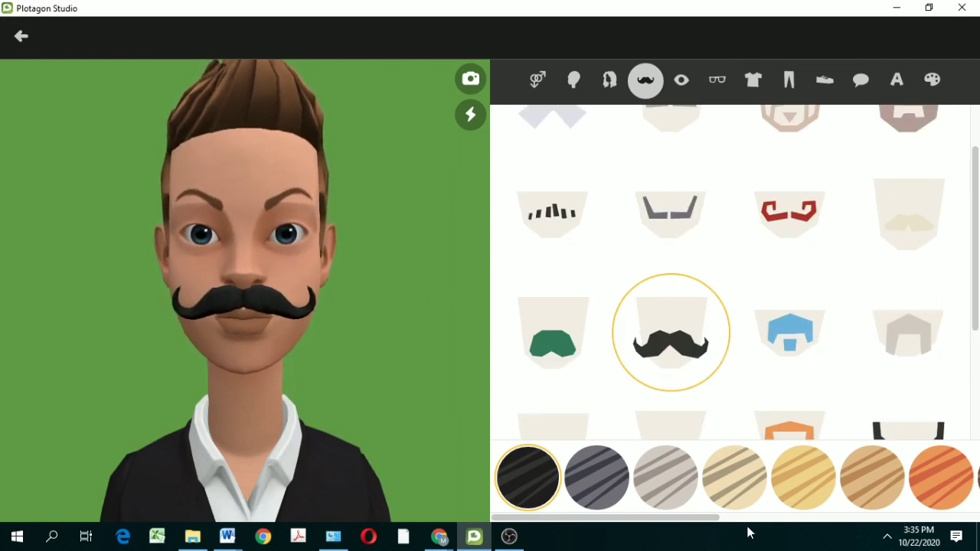
Recolor the handlebar mustache, trying dark brown and settling on the lighter reddish brown.
drag(692, 528, 834, 528)
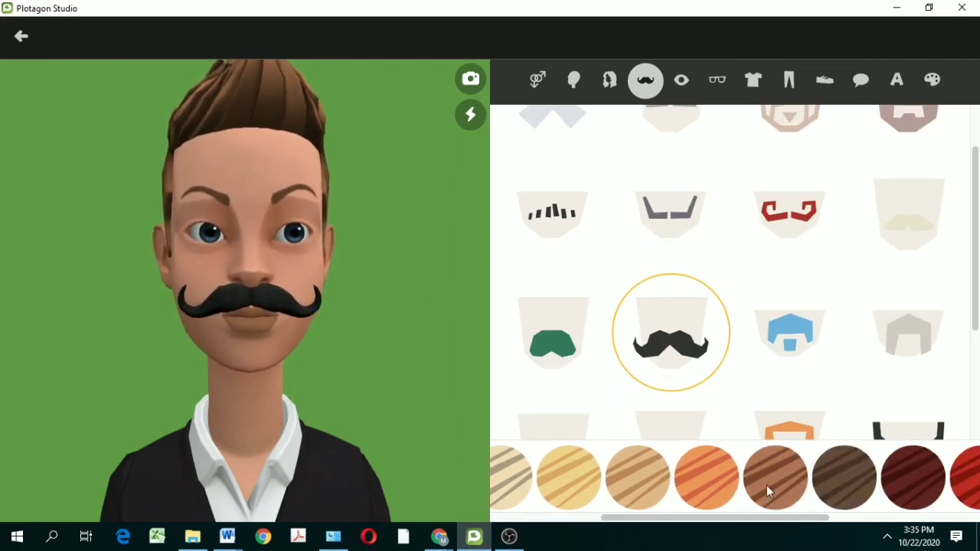
click(774, 478)
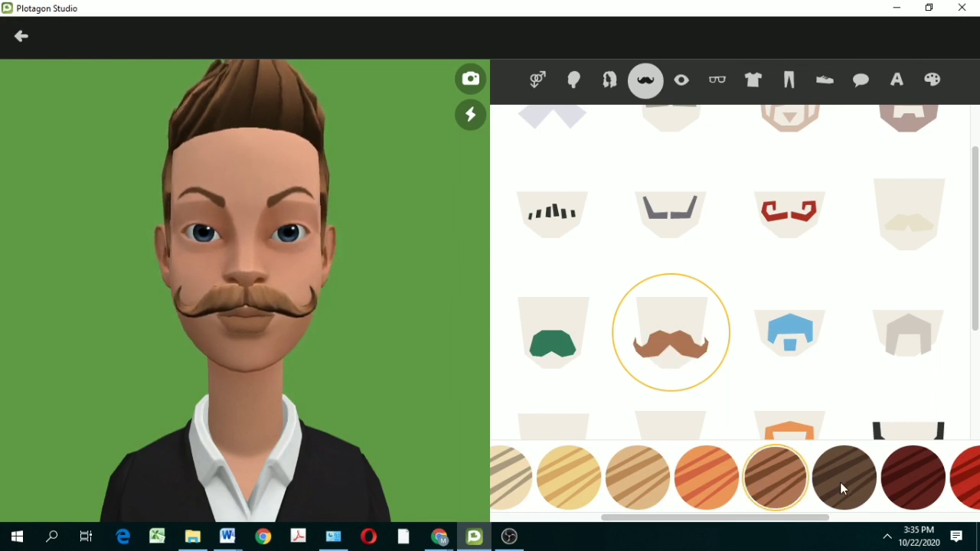
click(840, 482)
click(778, 482)
scroll(680, 193, up, 2)
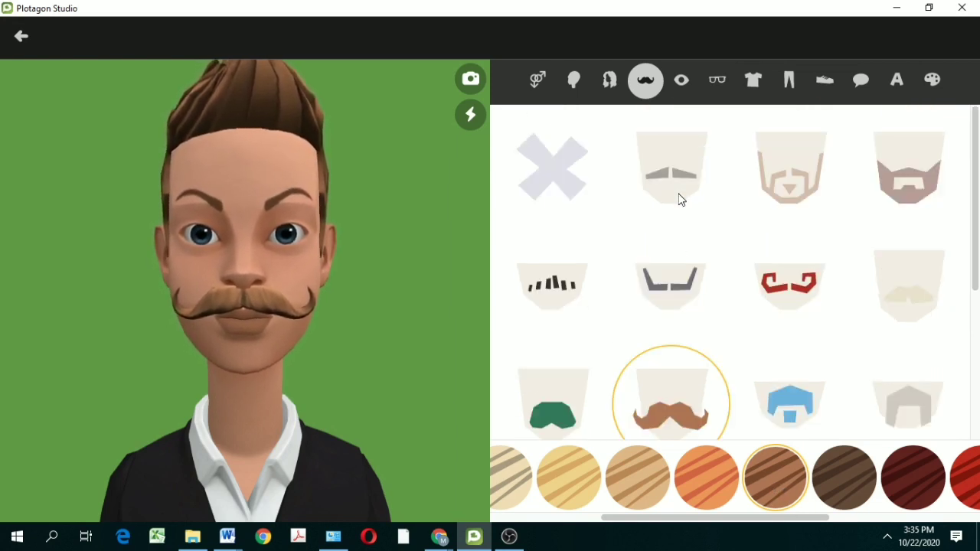
Try red as the character's eye color and set the eyes back to blue.
click(683, 82)
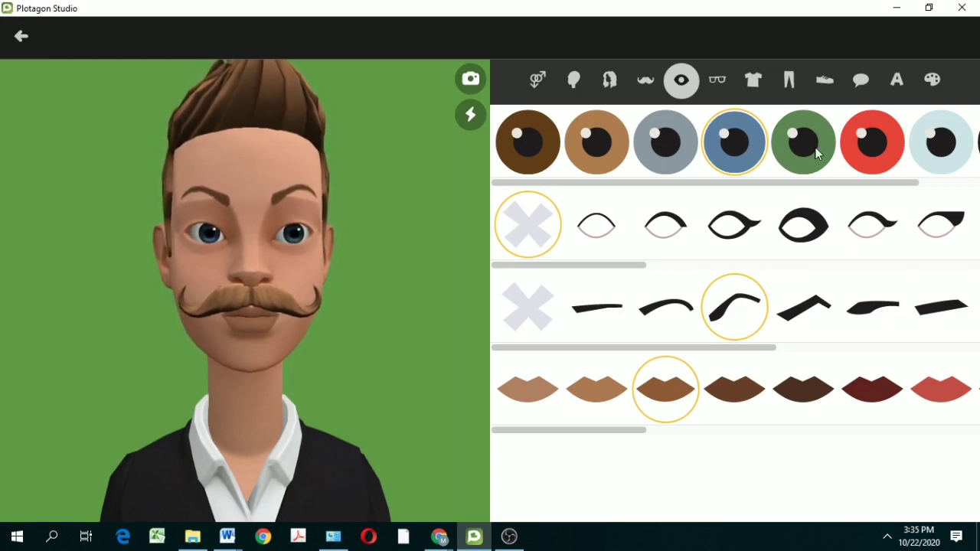
click(870, 168)
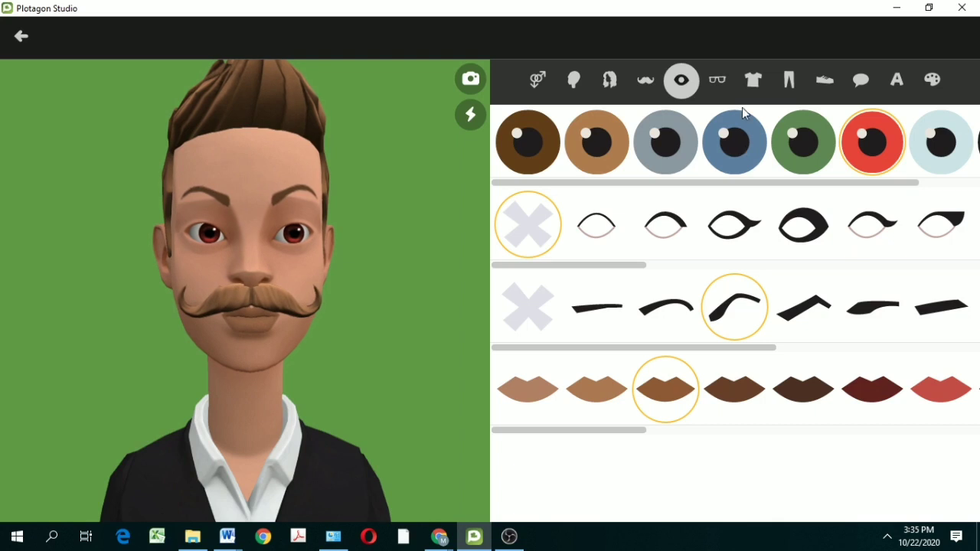
click(721, 155)
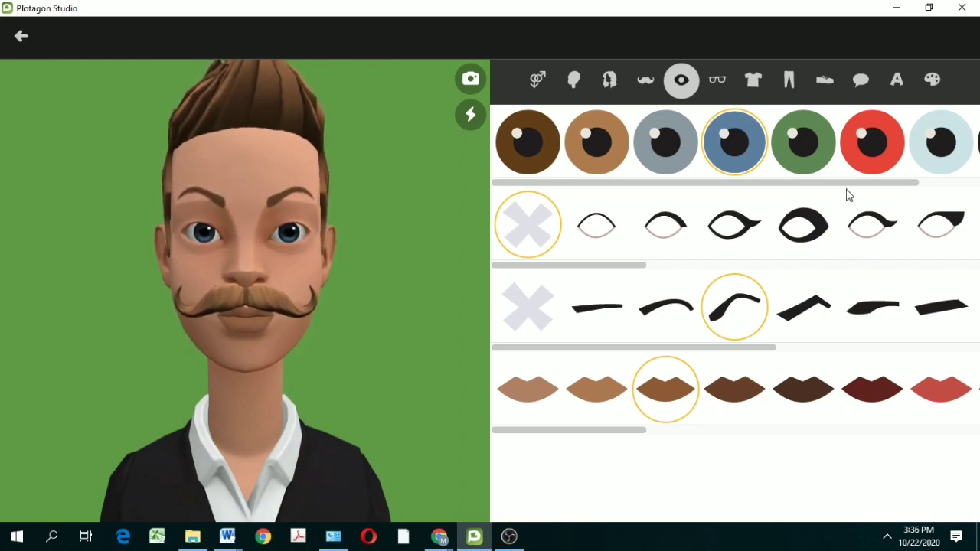
Try the upper-lid eyeliner, the full winged eyeliner and the freckles on the character.
click(665, 228)
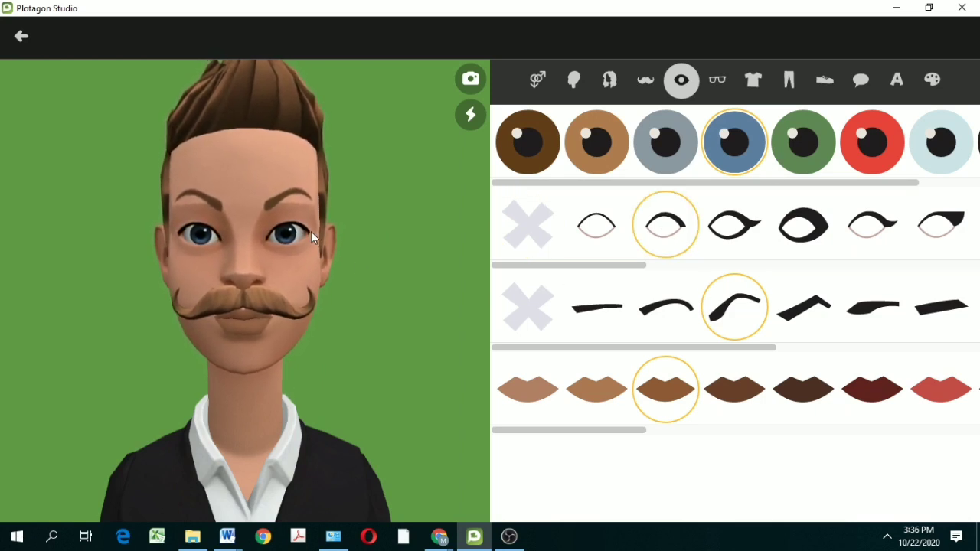
click(735, 224)
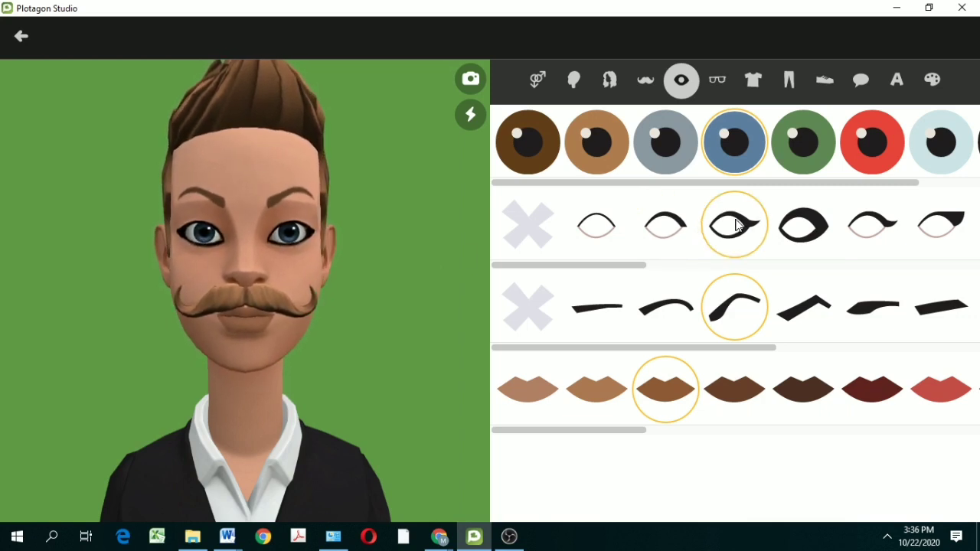
drag(636, 268, 808, 271)
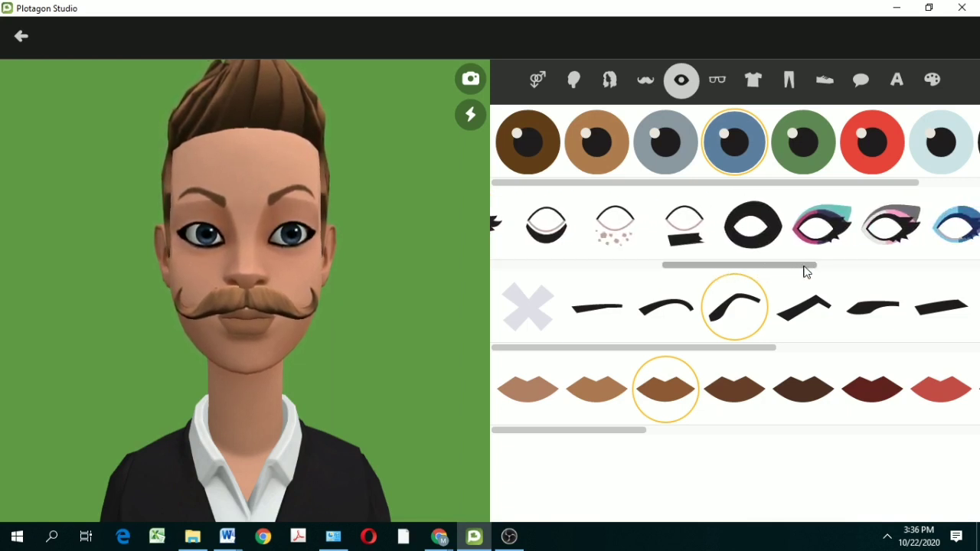
click(617, 228)
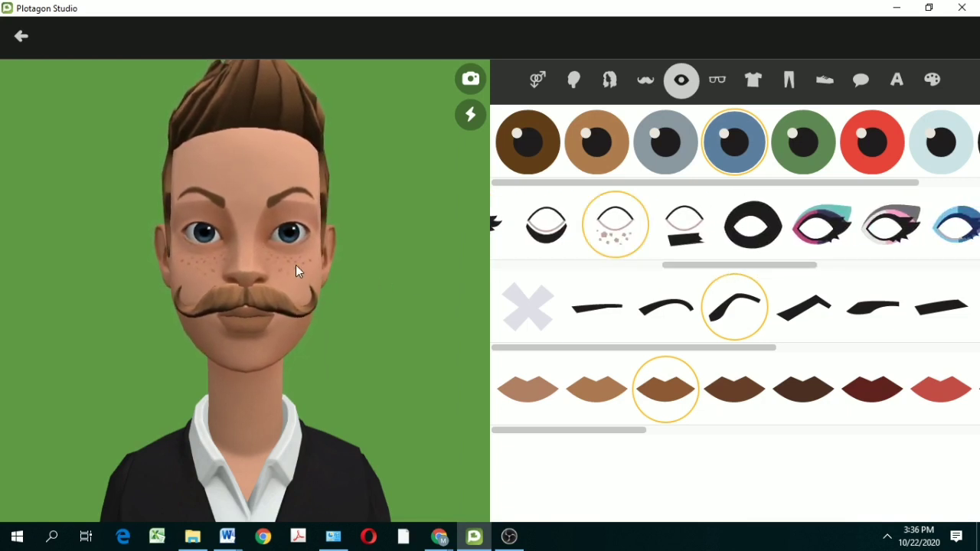
Try the teal-pink, gray-pink and blue eyeshadows and settle on the simple upper-lid eyeliner.
click(842, 230)
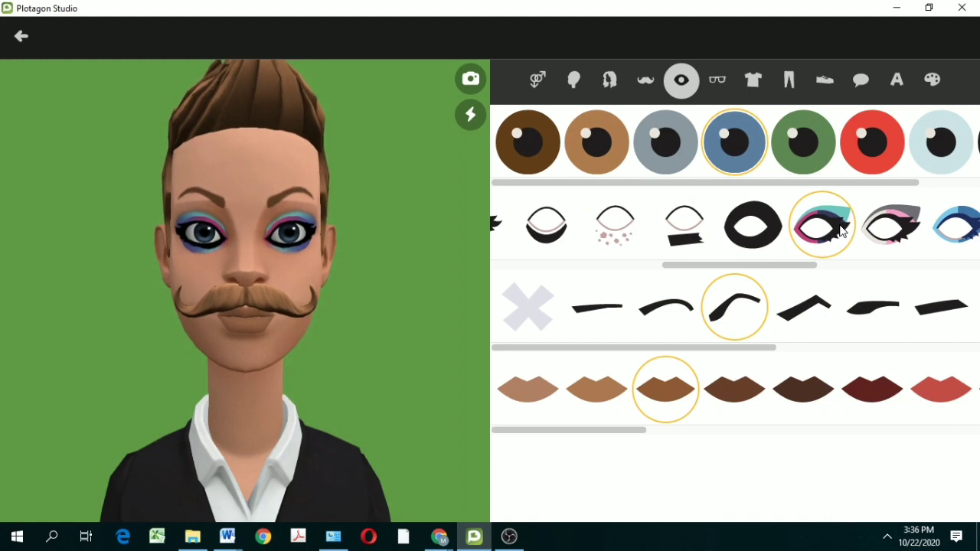
click(884, 229)
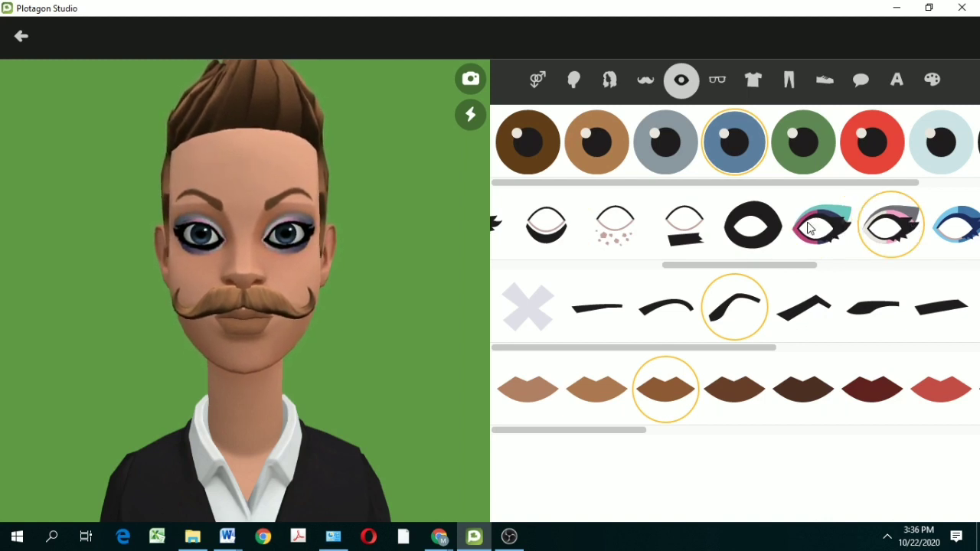
click(950, 228)
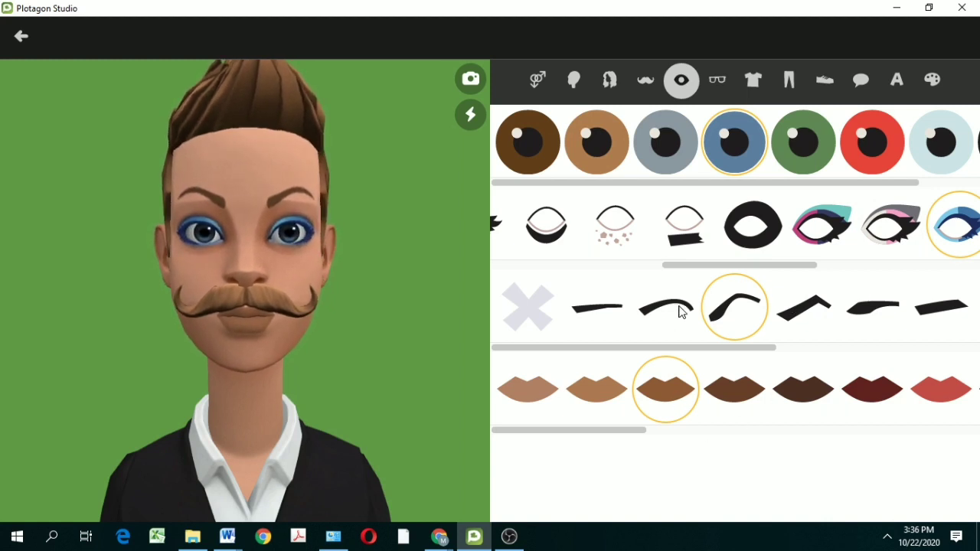
drag(710, 272, 548, 272)
click(648, 229)
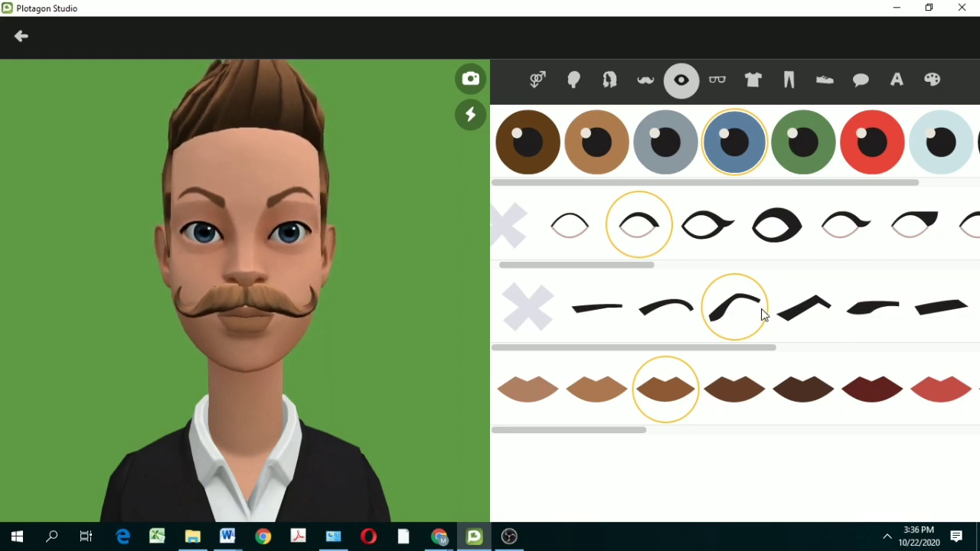
Try the thin straight eyebrows and give the character the softly curved eyebrows.
drag(738, 350, 775, 353)
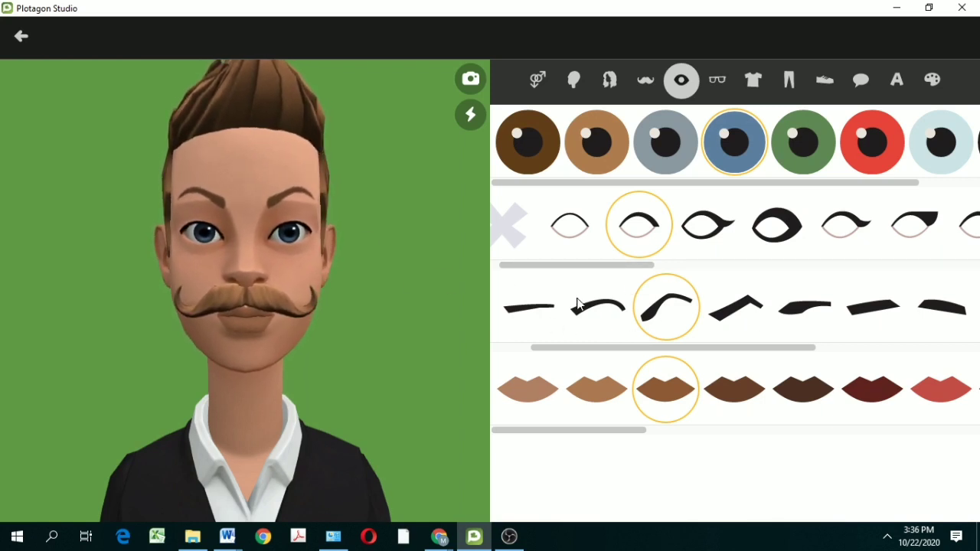
click(542, 311)
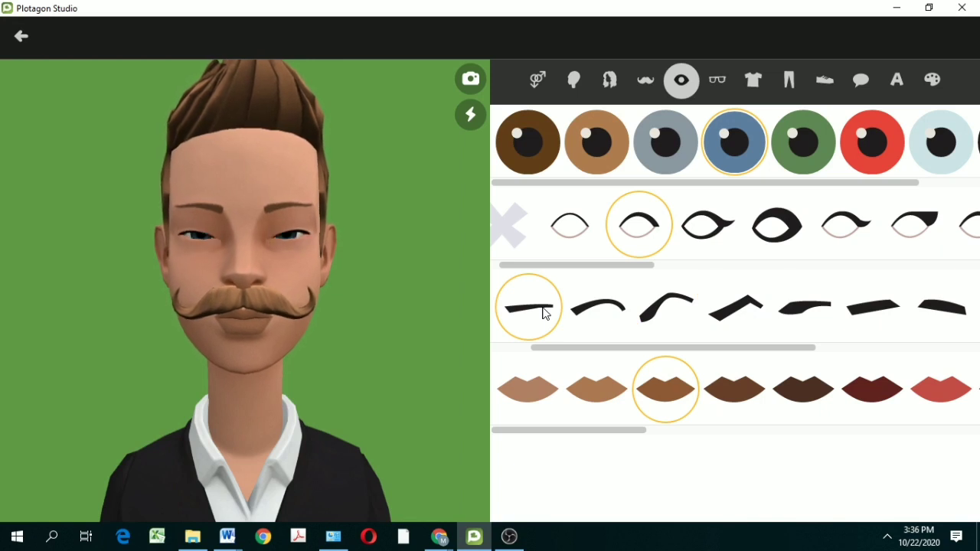
click(613, 311)
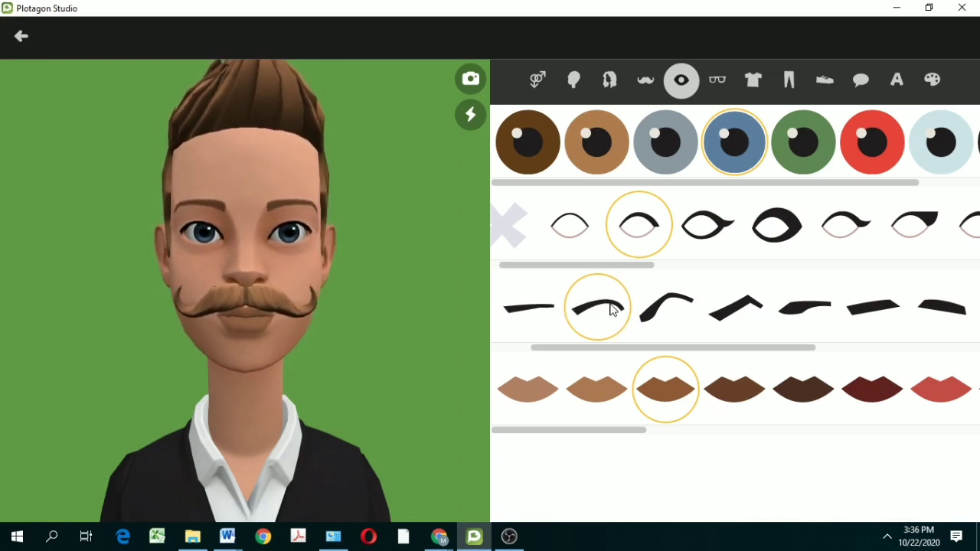
mouse_move(726, 348)
mouse_down()
mouse_move(928, 353)
mouse_move(735, 344)
mouse_up()
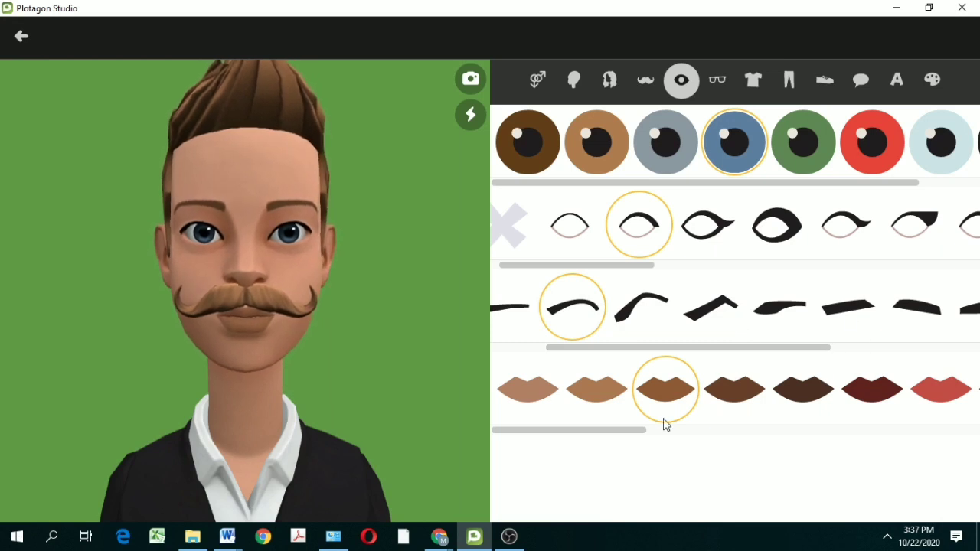
Try bright dark red and coral as lip colors and return the lips to medium brown.
drag(610, 431, 637, 434)
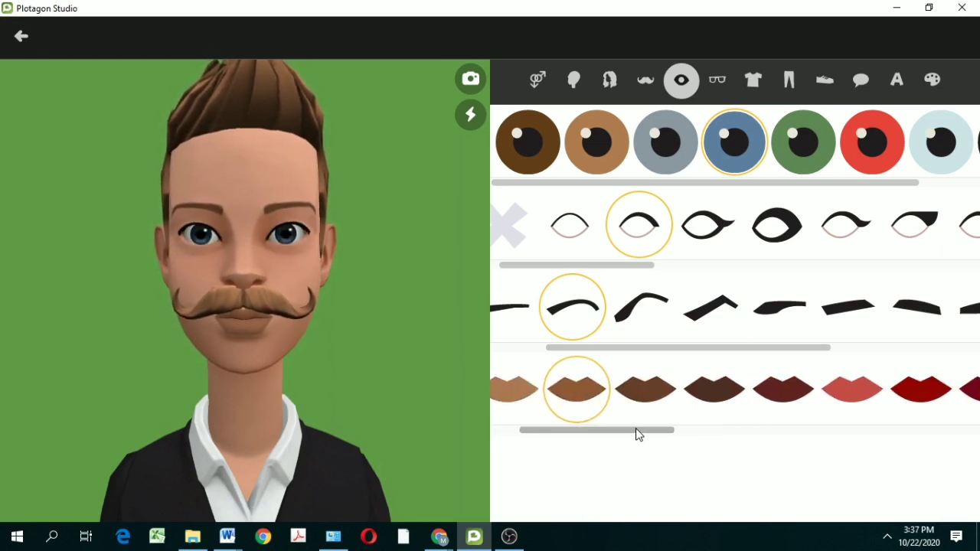
click(934, 403)
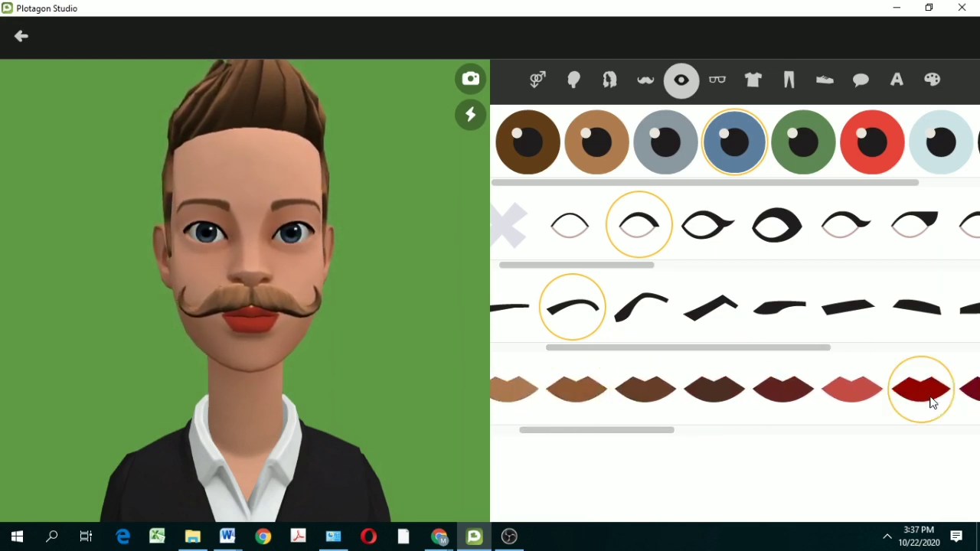
drag(656, 435, 683, 433)
click(774, 386)
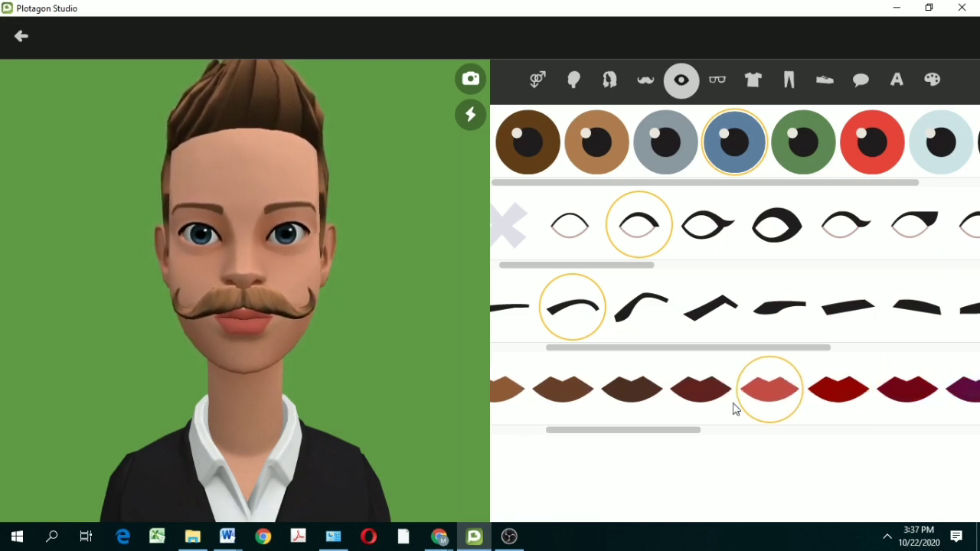
drag(672, 437, 639, 435)
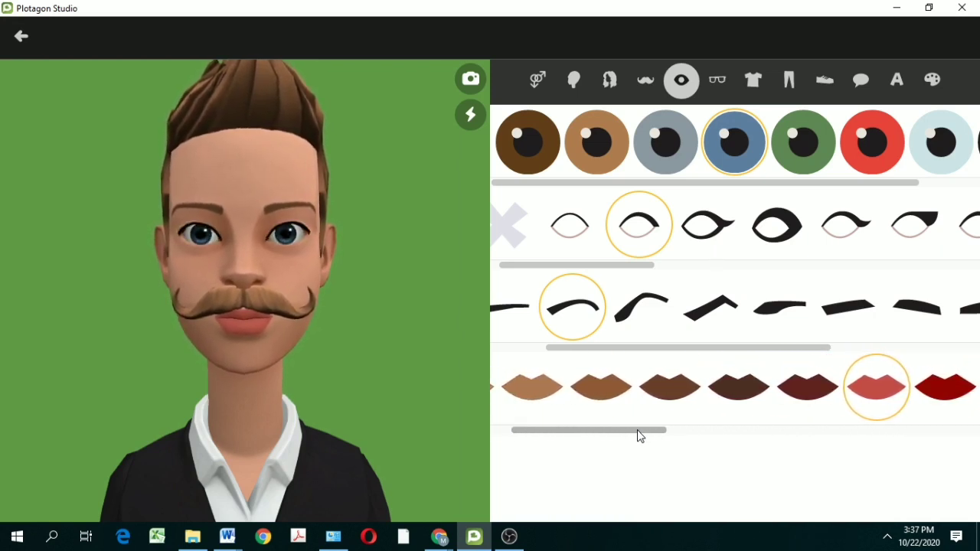
click(601, 386)
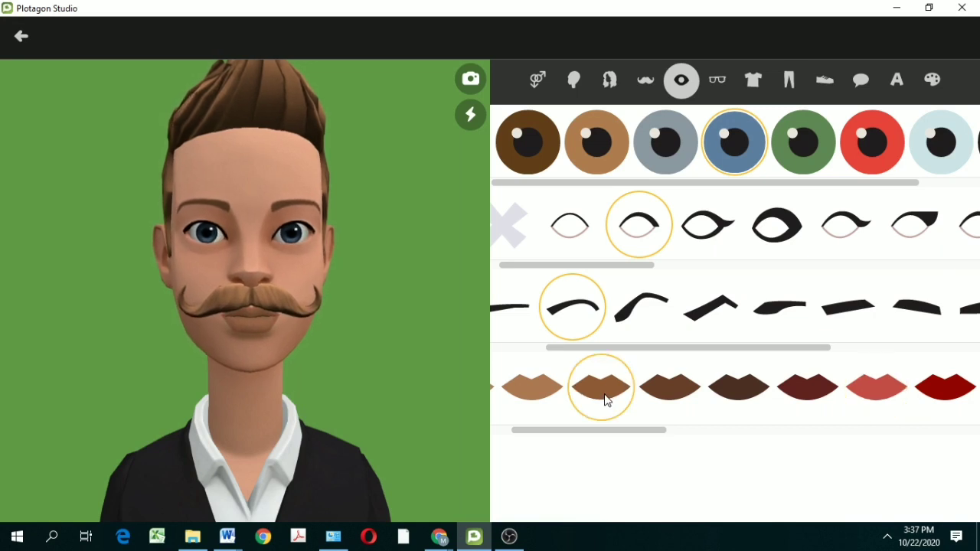
Color the character's lips dark maroon brown.
drag(596, 435, 692, 435)
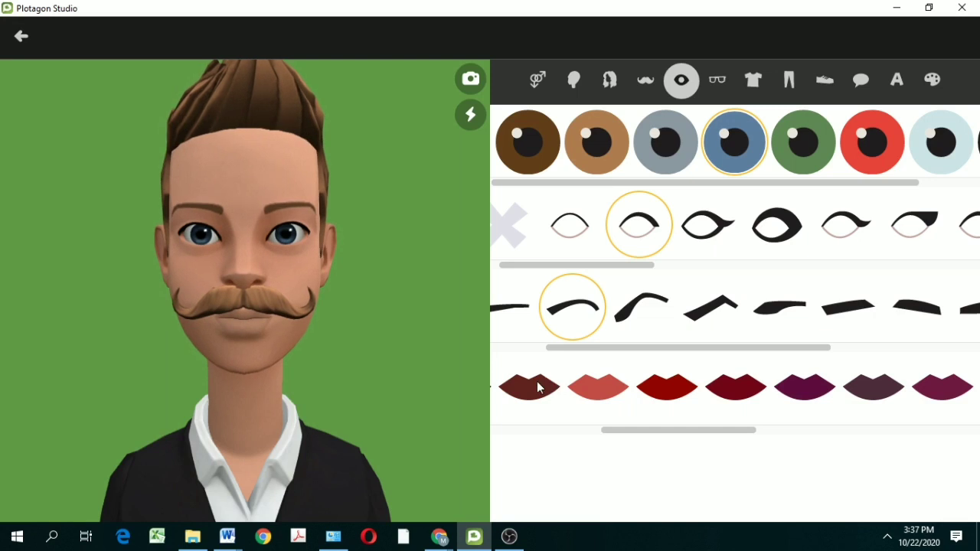
drag(663, 435, 633, 435)
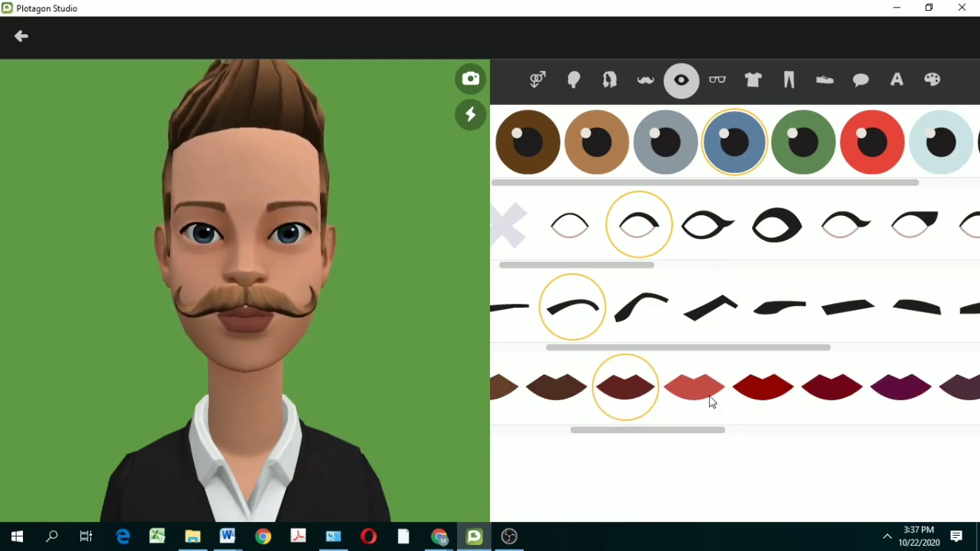
Try the bright red and dark purple lip colors and settle on the muted rose lips.
click(781, 393)
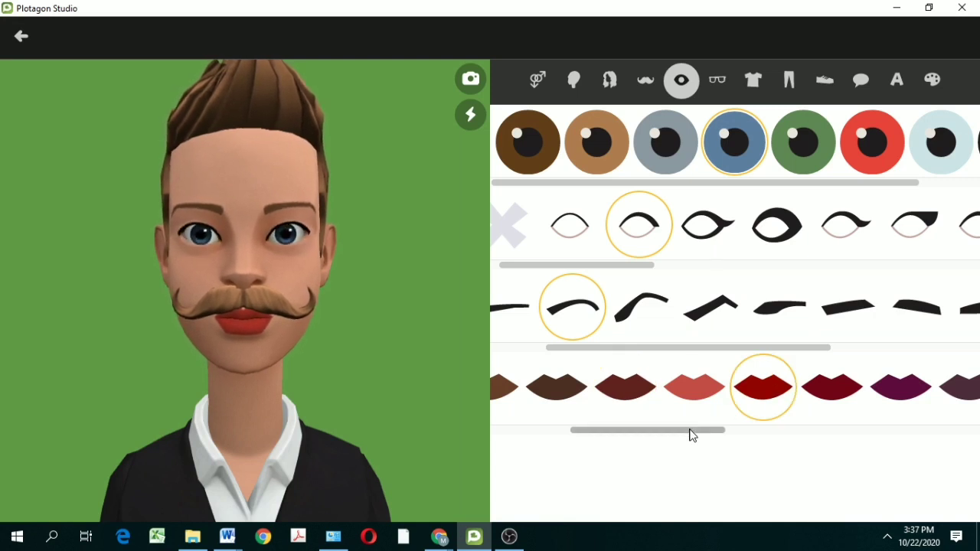
drag(689, 435, 733, 435)
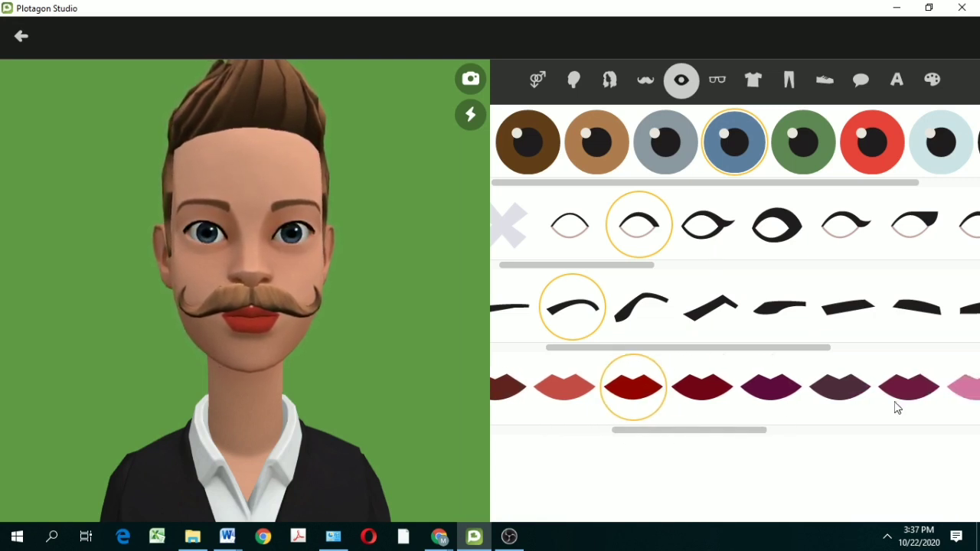
click(850, 400)
drag(675, 434, 809, 433)
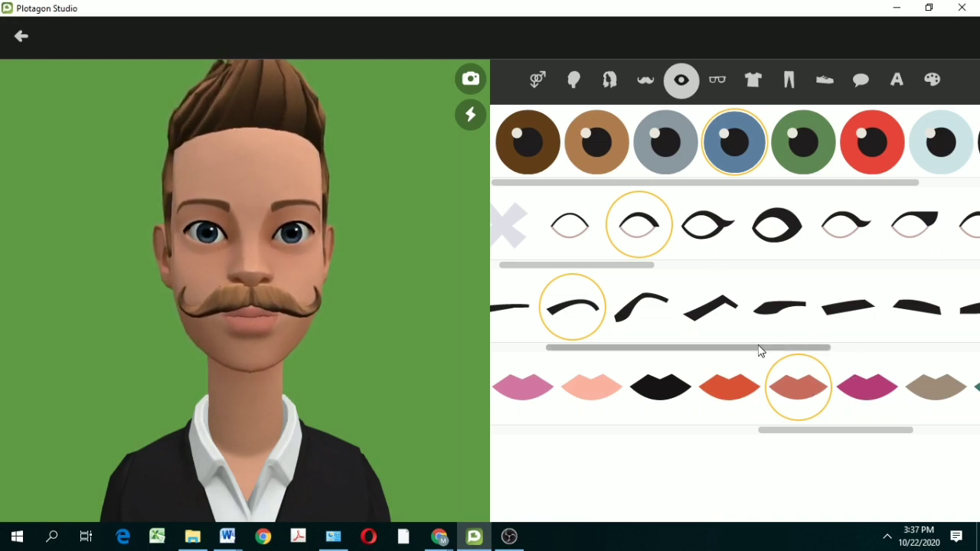
Browse the glasses and accessories and give the character the black headset with light blue ear cups and a microphone.
click(716, 83)
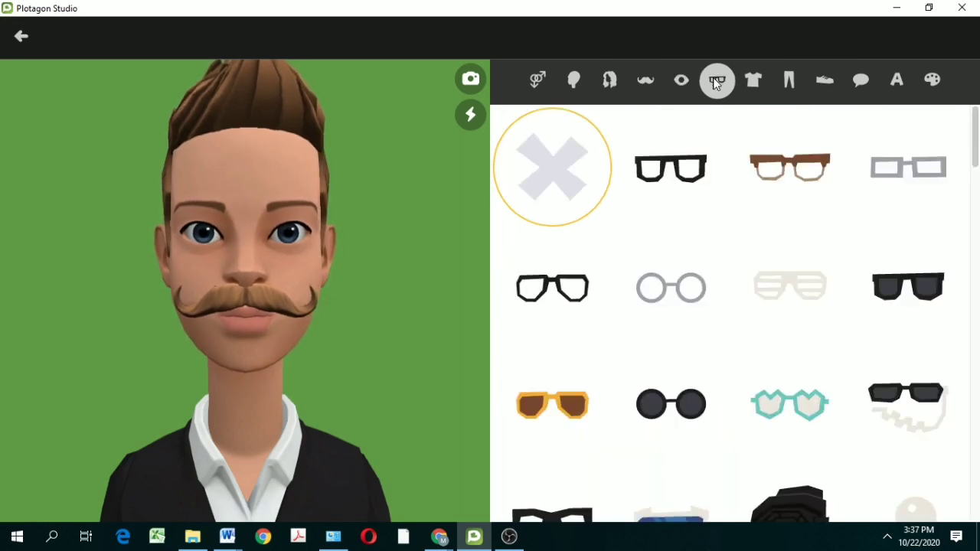
scroll(729, 252, down, 2)
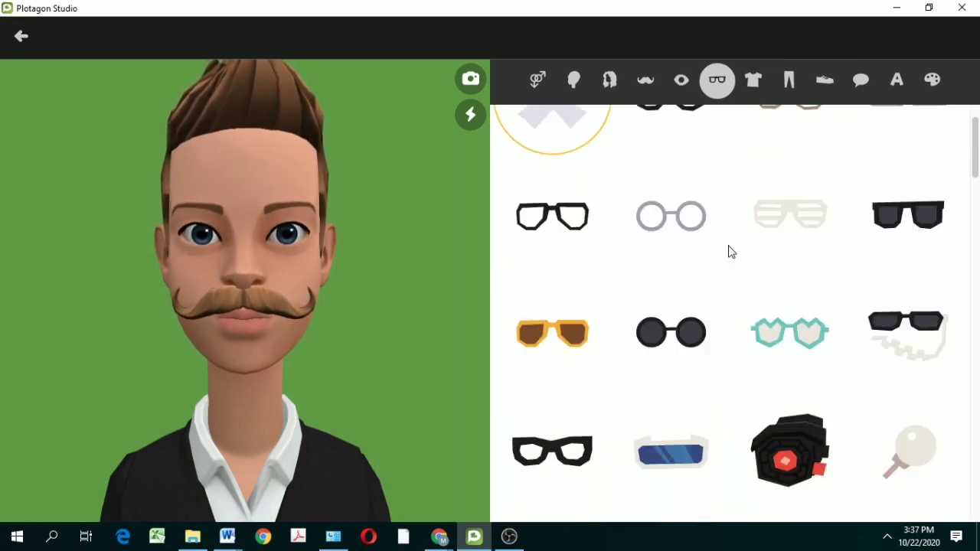
scroll(729, 255, down, 3)
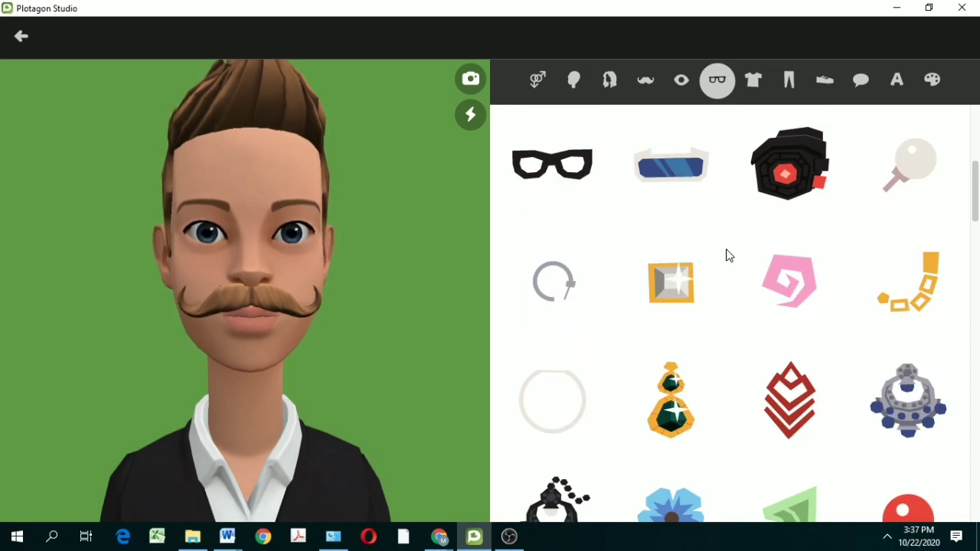
scroll(727, 255, down, 5)
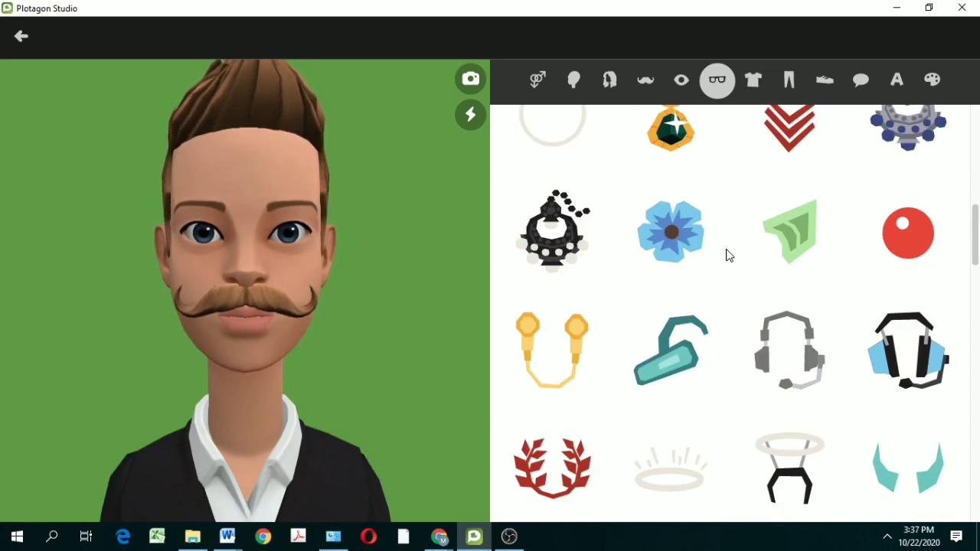
scroll(729, 255, down, 4)
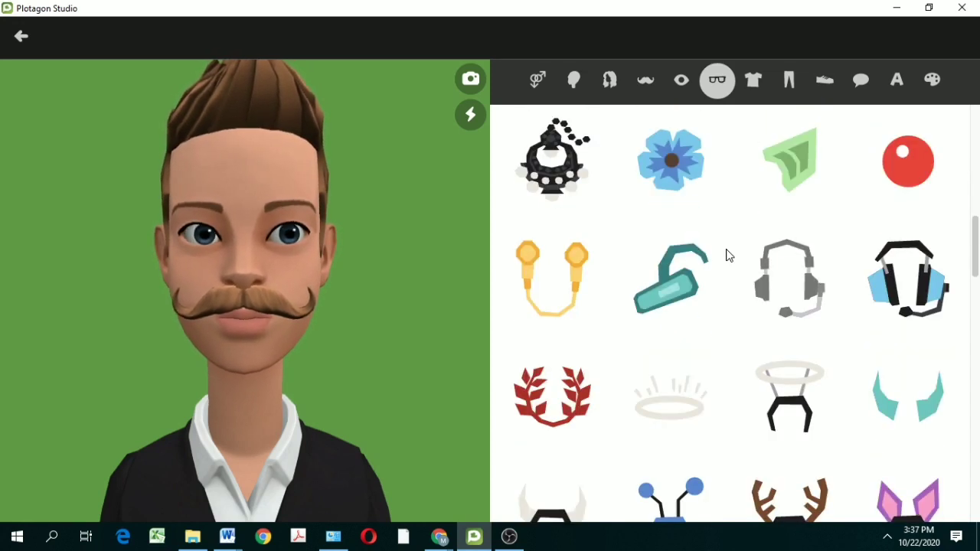
scroll(729, 256, up, 1)
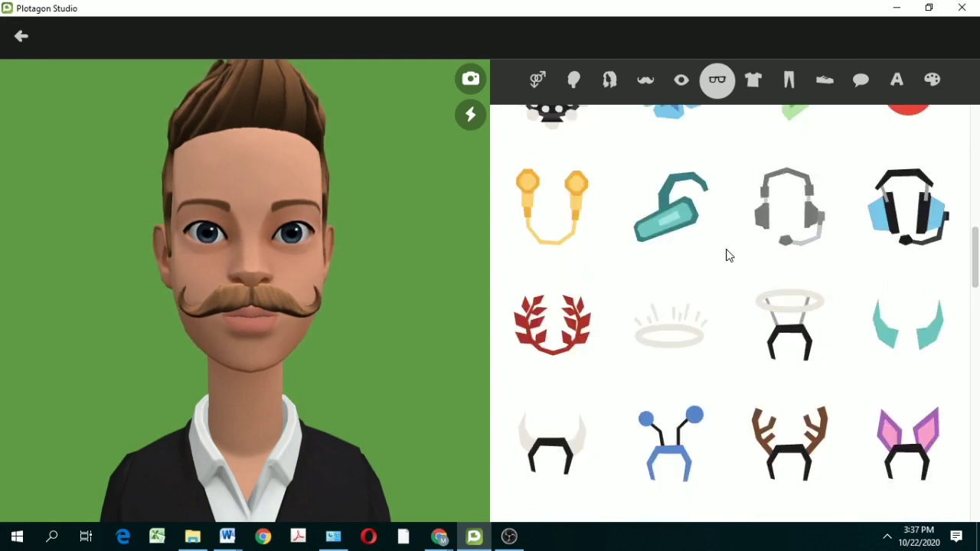
click(927, 210)
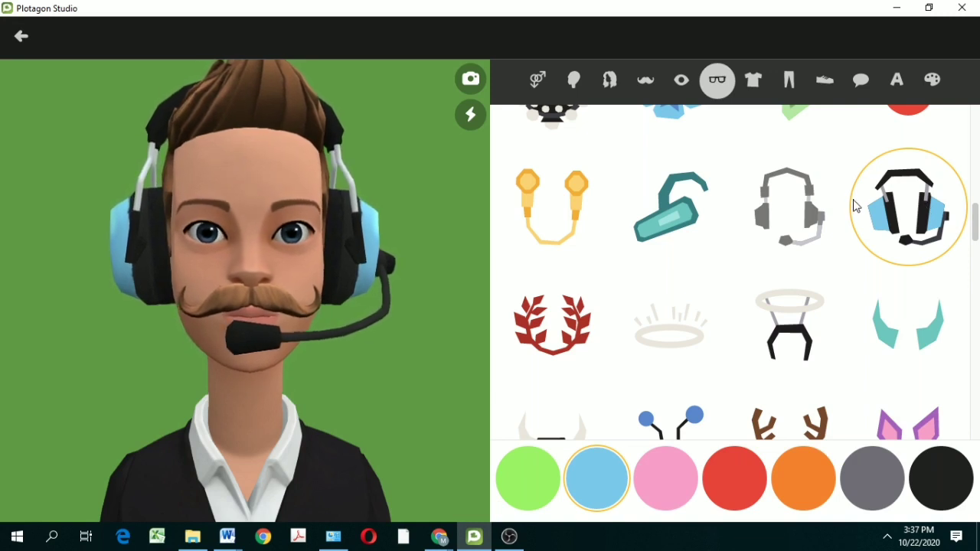
scroll(842, 197, up, 2)
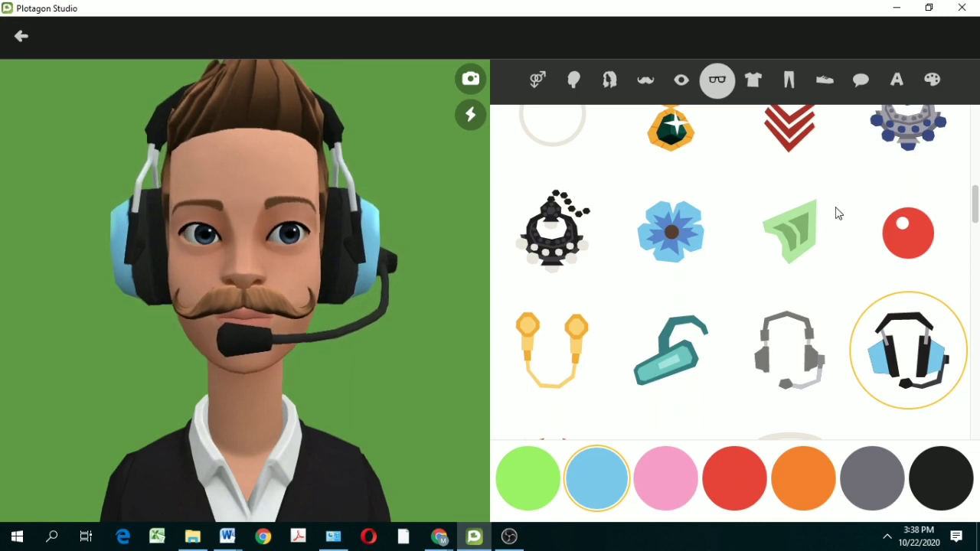
scroll(837, 213, up, 7)
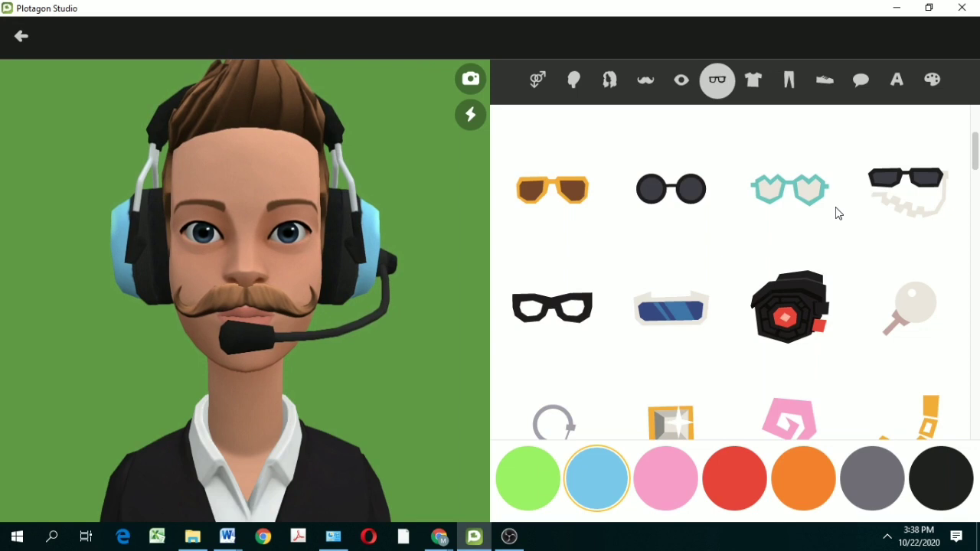
Browse the tops and try the red studded sleeveless vest over a white shirt on the character.
click(754, 83)
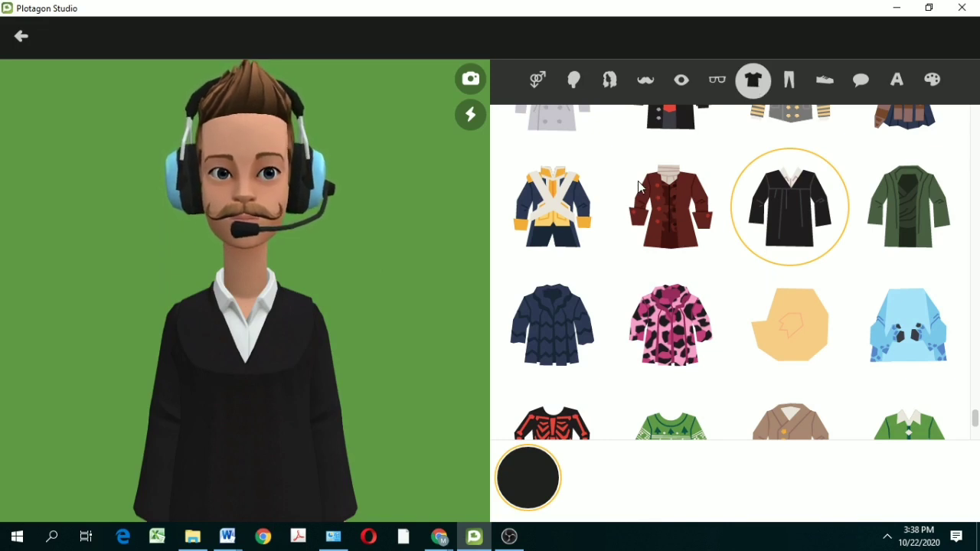
scroll(776, 220, down, 2)
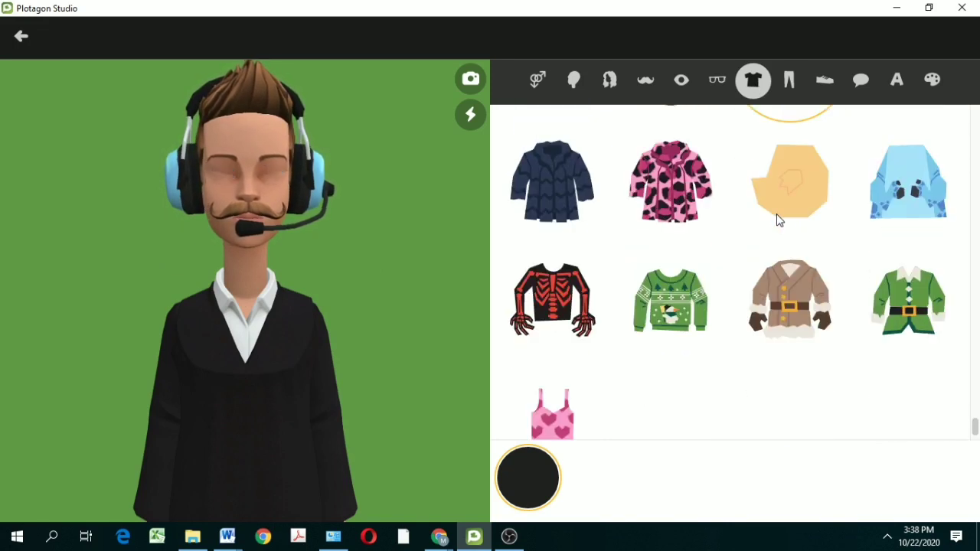
scroll(777, 219, up, 4)
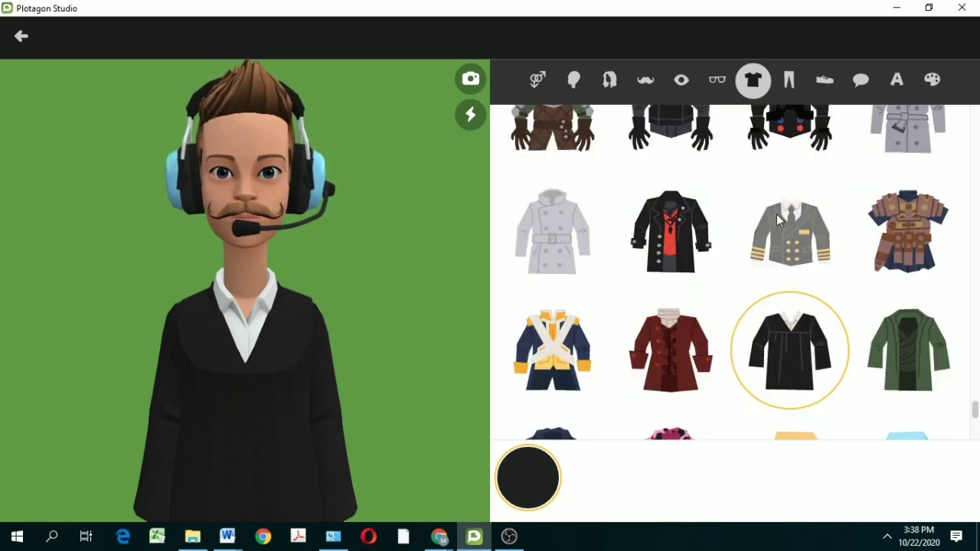
scroll(776, 220, up, 6)
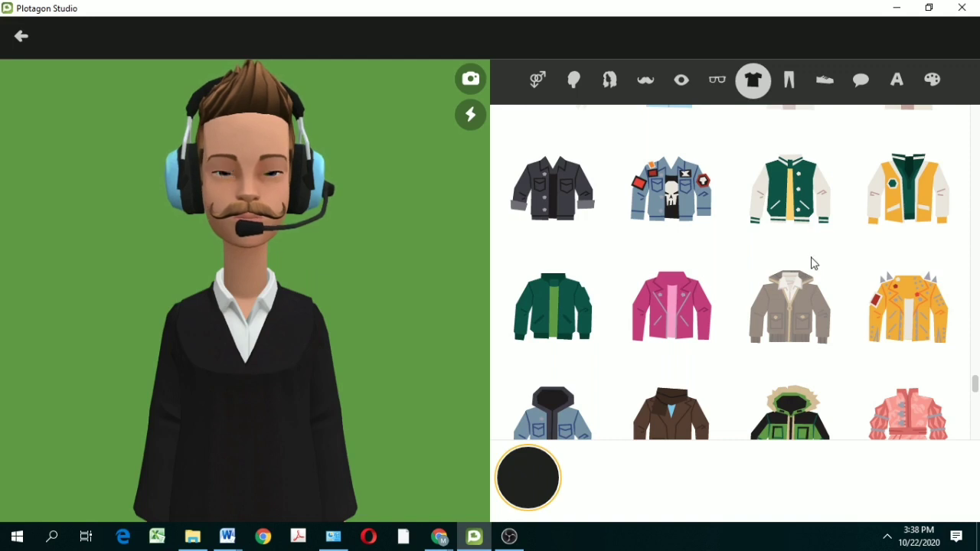
scroll(776, 245, up, 3)
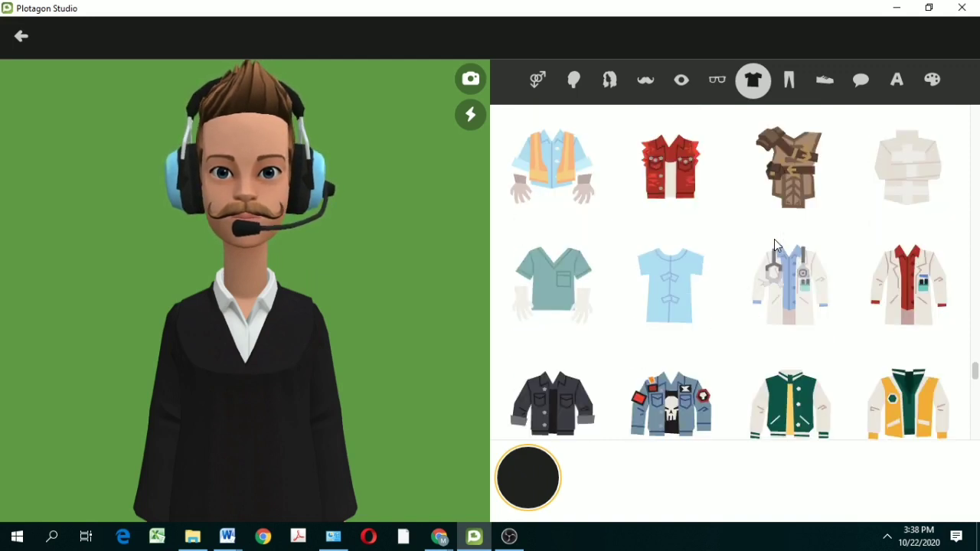
scroll(774, 239, up, 1)
click(688, 244)
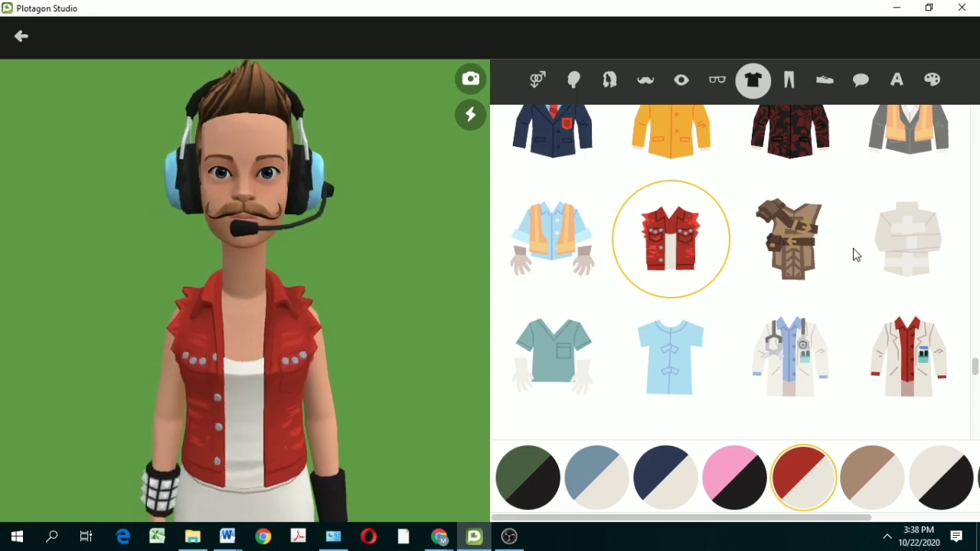
Try the zip-up hoodie on the character in dark green, bright red and dark maroon.
scroll(835, 253, up, 1)
scroll(834, 254, up, 3)
scroll(834, 254, up, 3)
scroll(827, 254, up, 2)
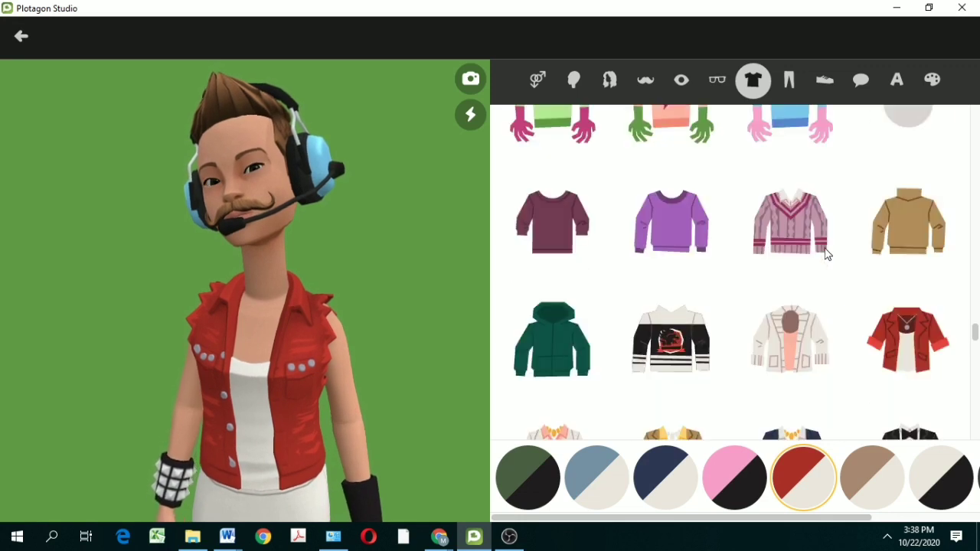
click(557, 336)
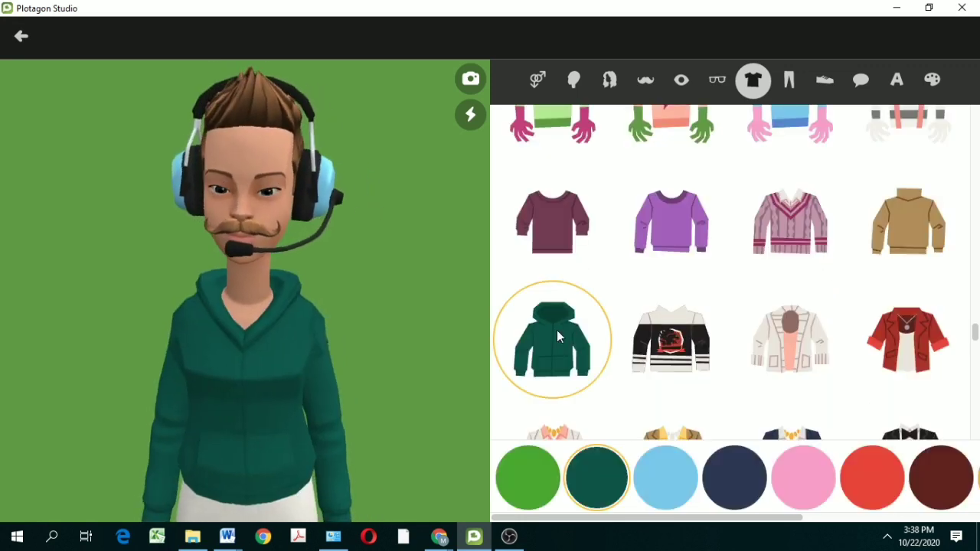
drag(727, 524, 880, 535)
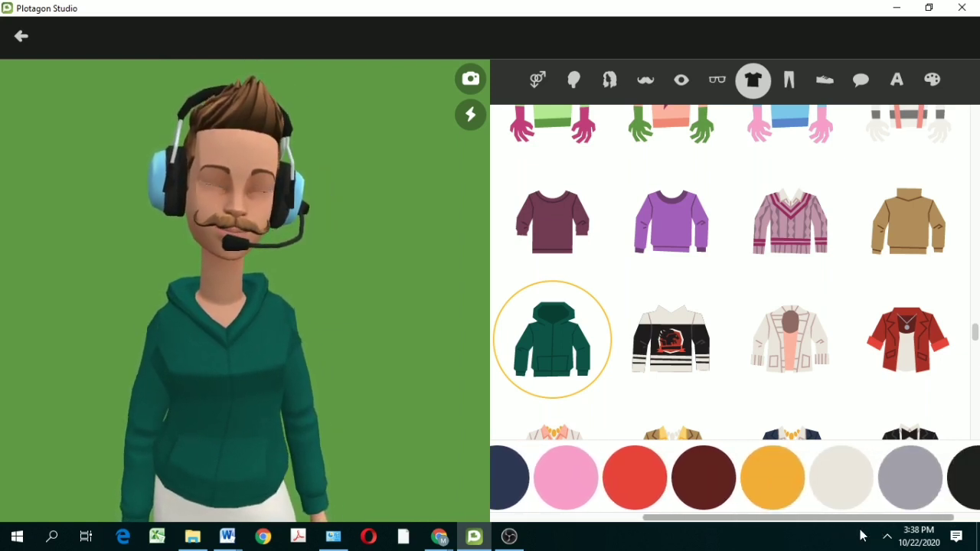
scroll(710, 479, up, 1)
click(664, 477)
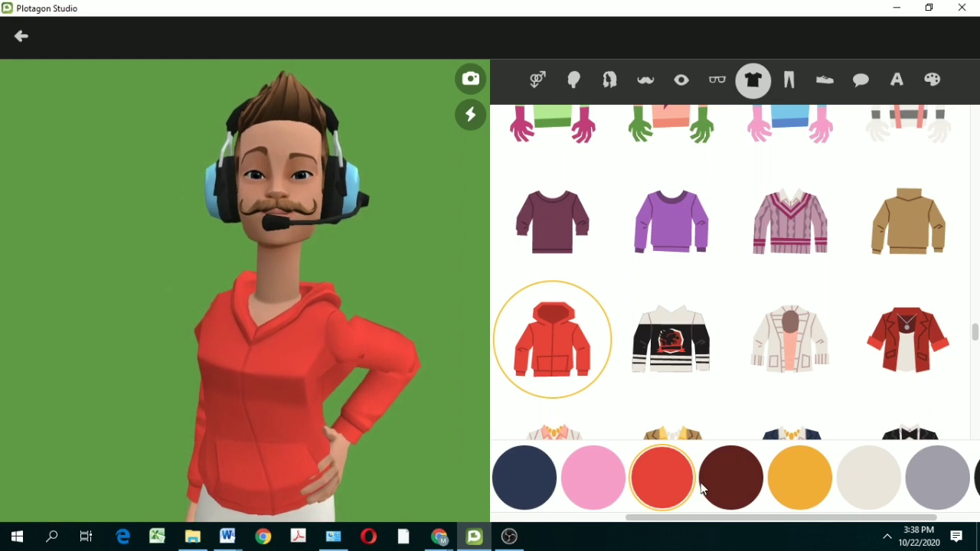
click(731, 483)
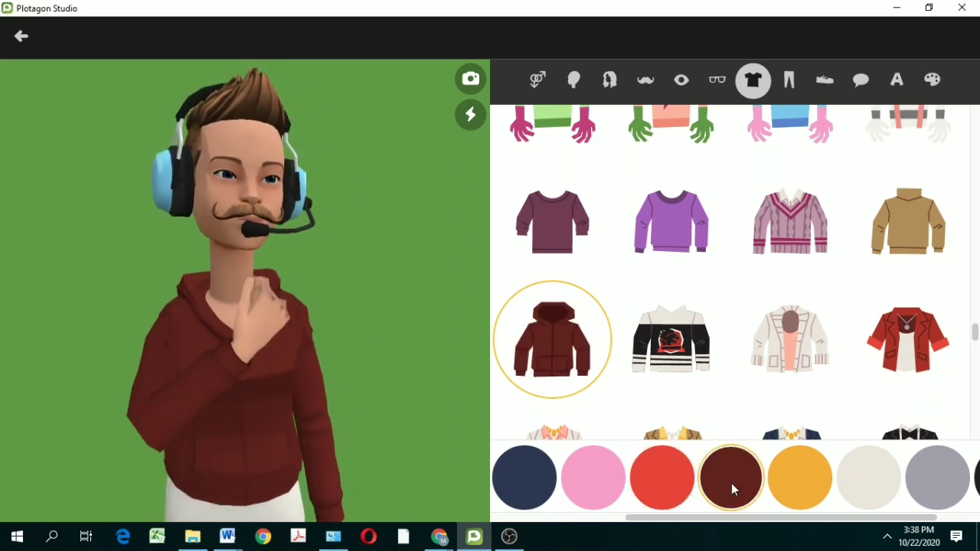
Dress the character in the black utility vest over a red long-sleeved shirt.
scroll(766, 314, up, 5)
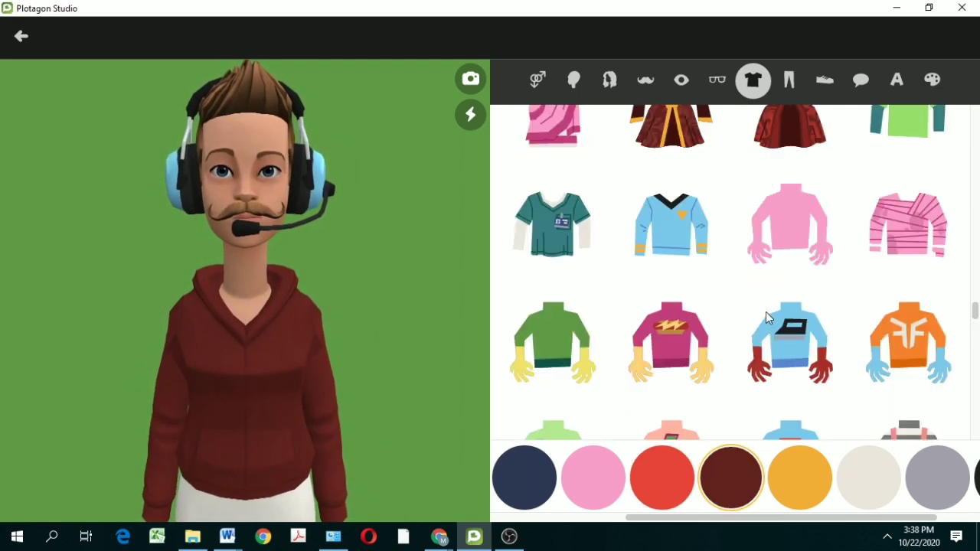
scroll(766, 312, up, 10)
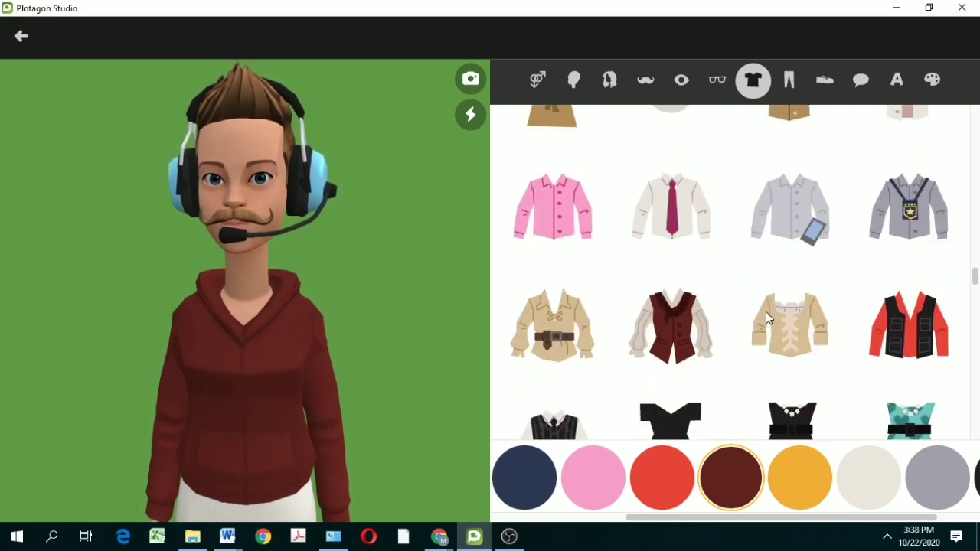
scroll(766, 312, up, 2)
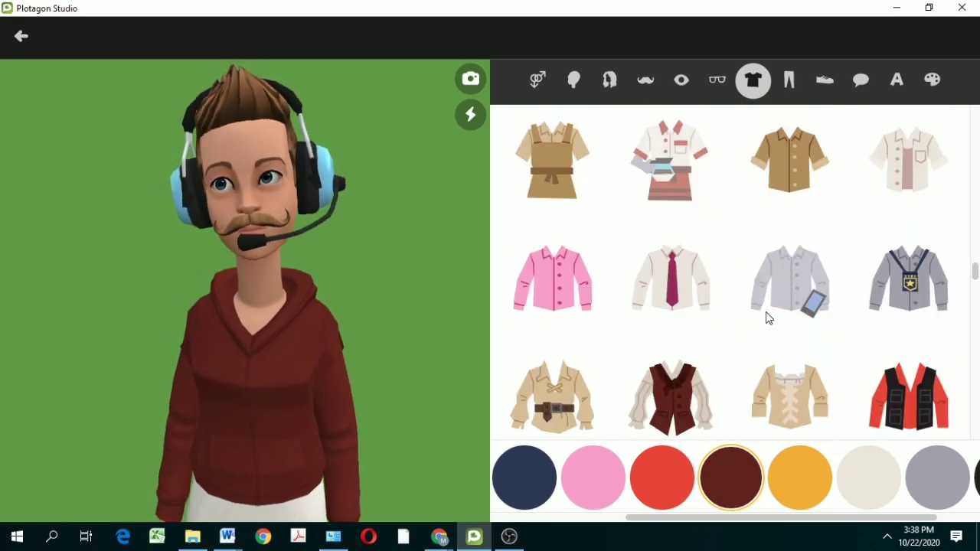
click(901, 409)
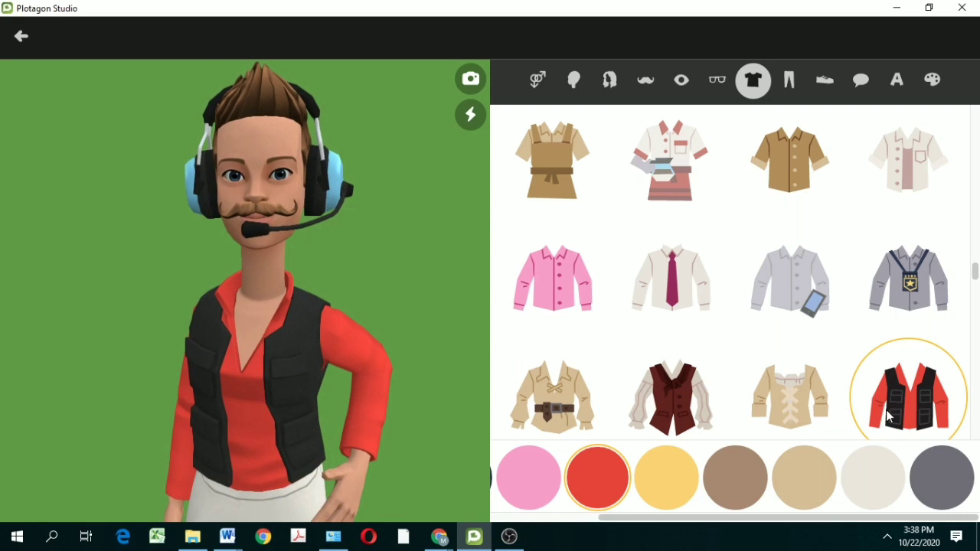
Look through the other available tops, from tank tops and T-shirts to short-sleeved shirts, dresses and costumes.
scroll(790, 349, up, 7)
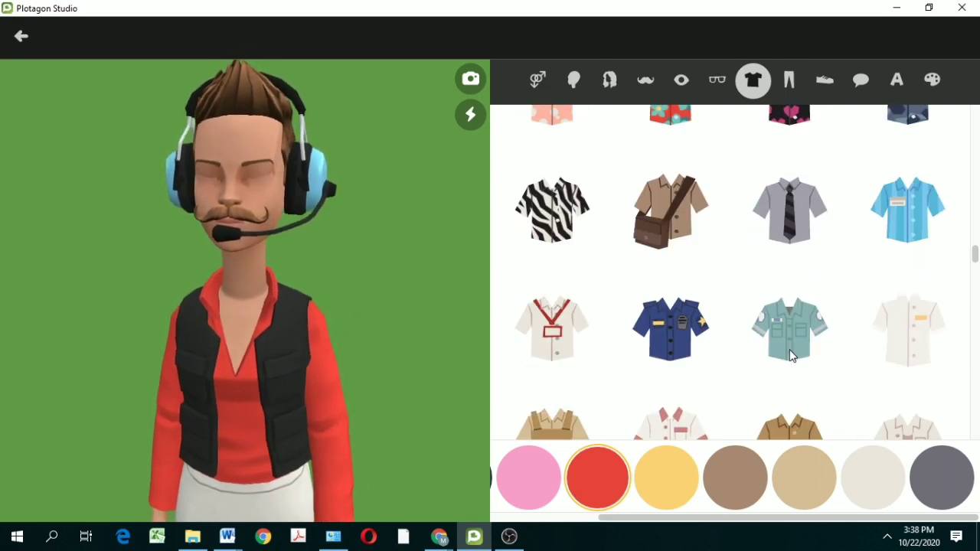
scroll(791, 355, up, 15)
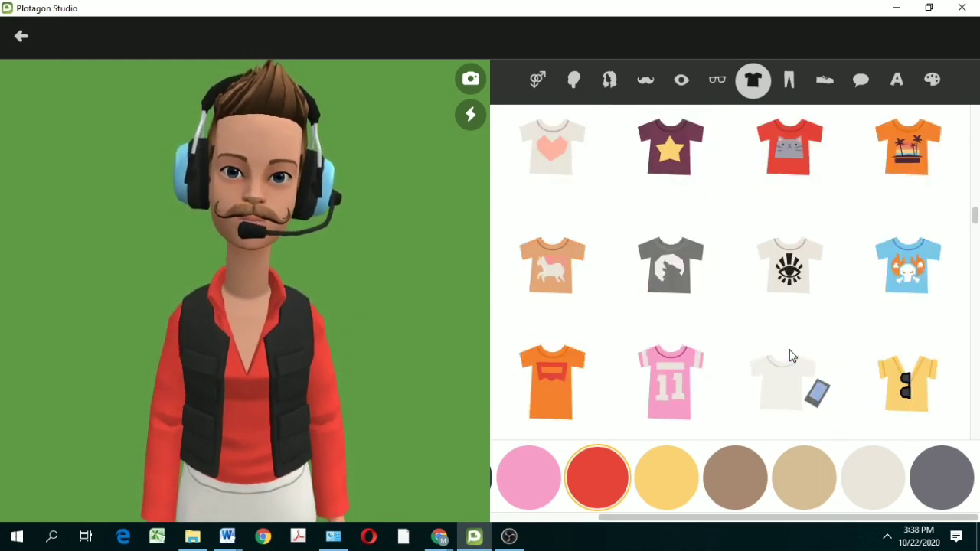
scroll(791, 355, up, 10)
scroll(792, 352, up, 15)
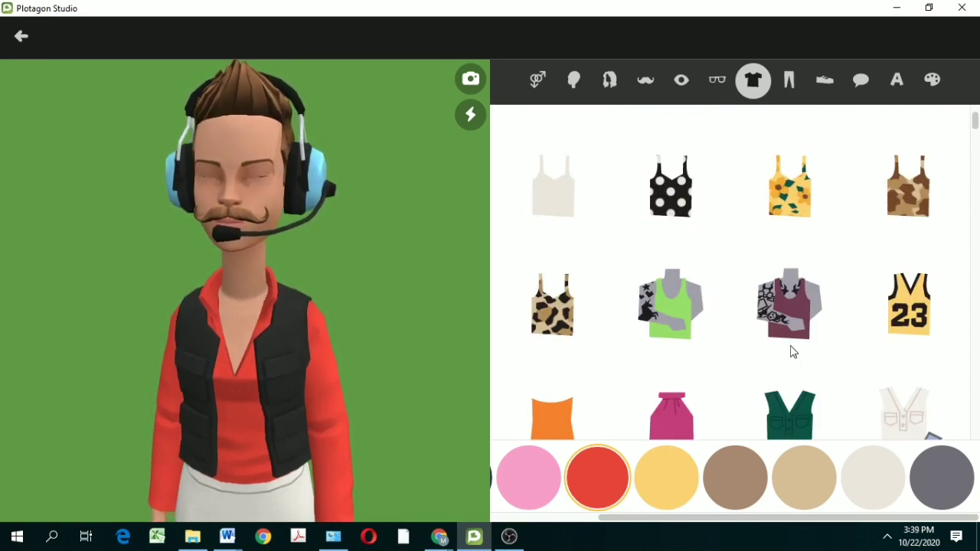
scroll(793, 352, up, 2)
scroll(793, 352, down, 12)
scroll(793, 352, down, 8)
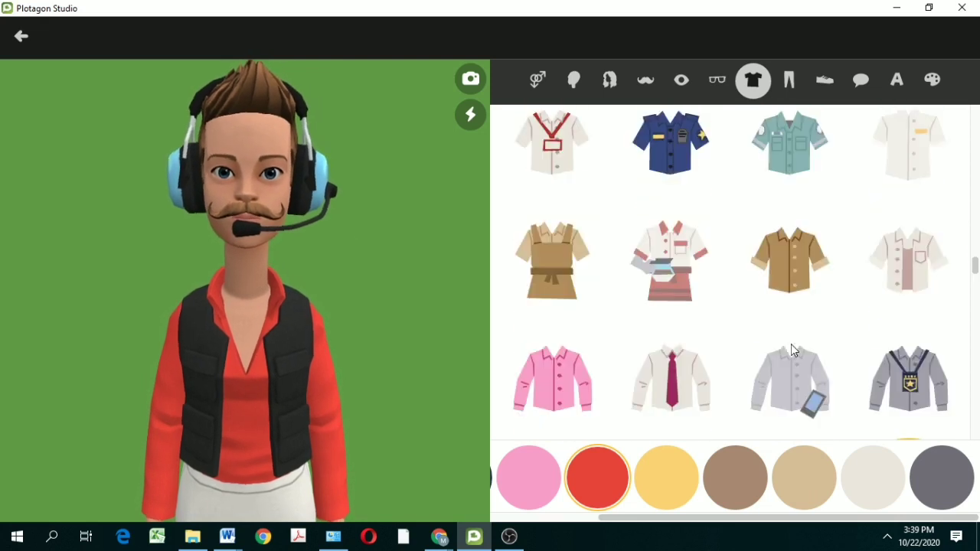
scroll(793, 351, down, 3)
scroll(793, 351, down, 2)
scroll(796, 344, up, 7)
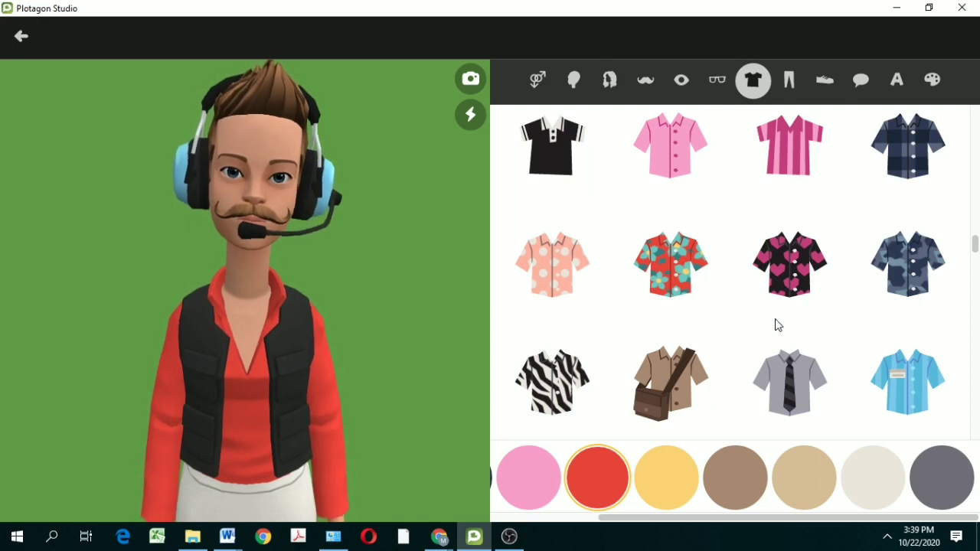
scroll(710, 222, up, 1)
scroll(711, 222, down, 1)
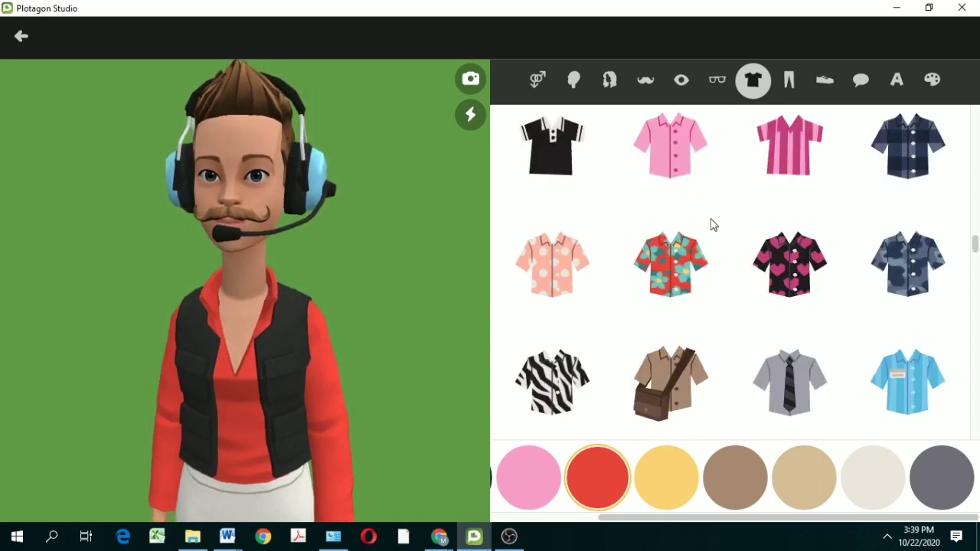
scroll(763, 279, down, 10)
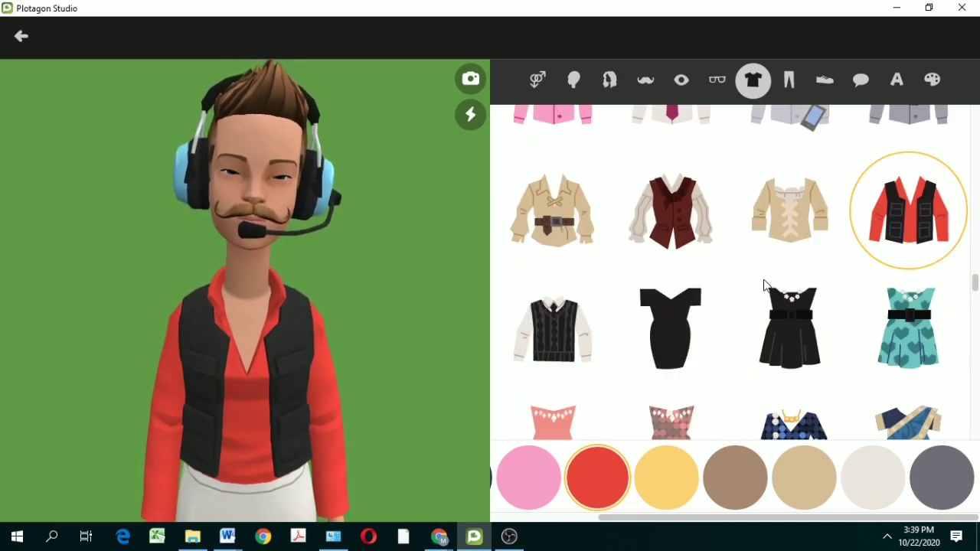
scroll(764, 287, down, 12)
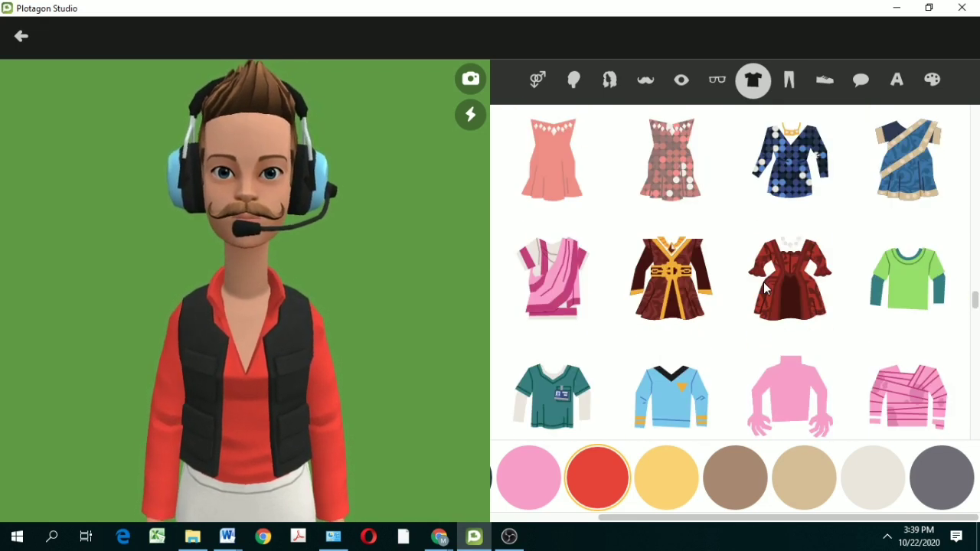
Try the red blazer with rolled-up sleeves over a white top on the character.
scroll(764, 290, down, 1)
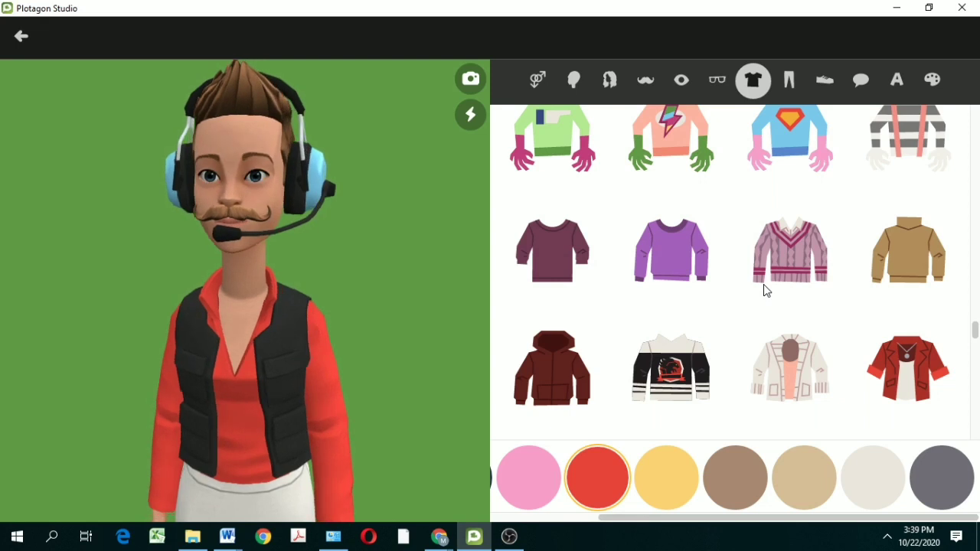
scroll(764, 287, down, 2)
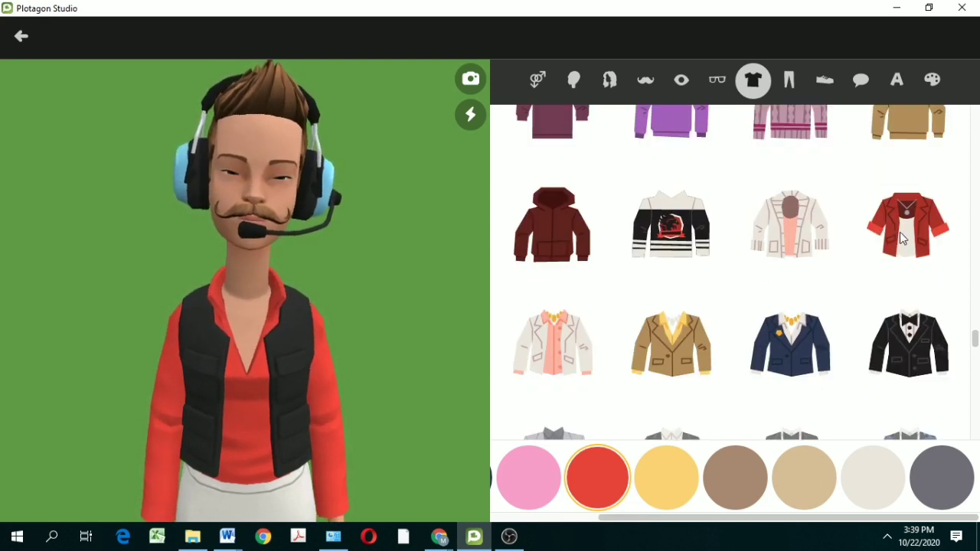
click(902, 239)
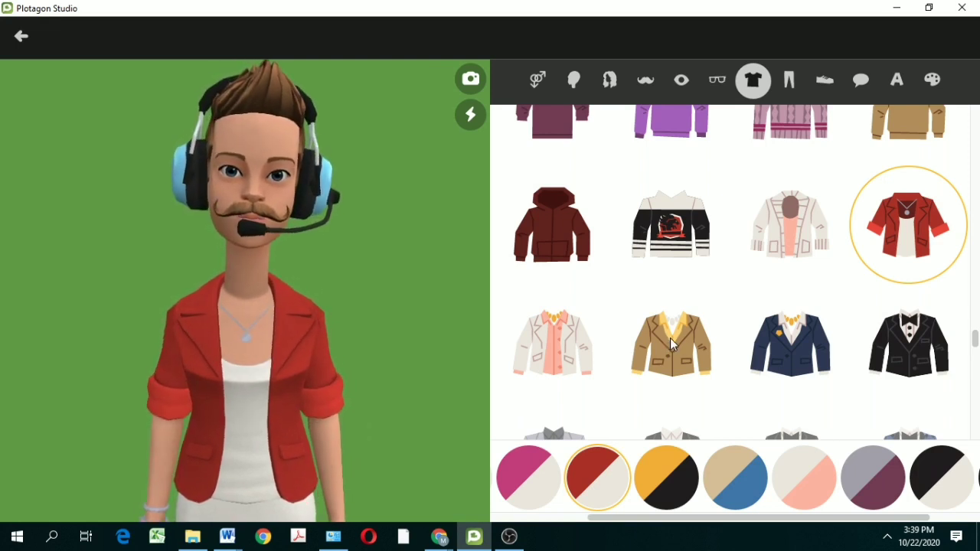
Dress the character in the patterned high-collar jacket, comparing orange and purple versions before settling on red with black.
scroll(671, 338, down, 2)
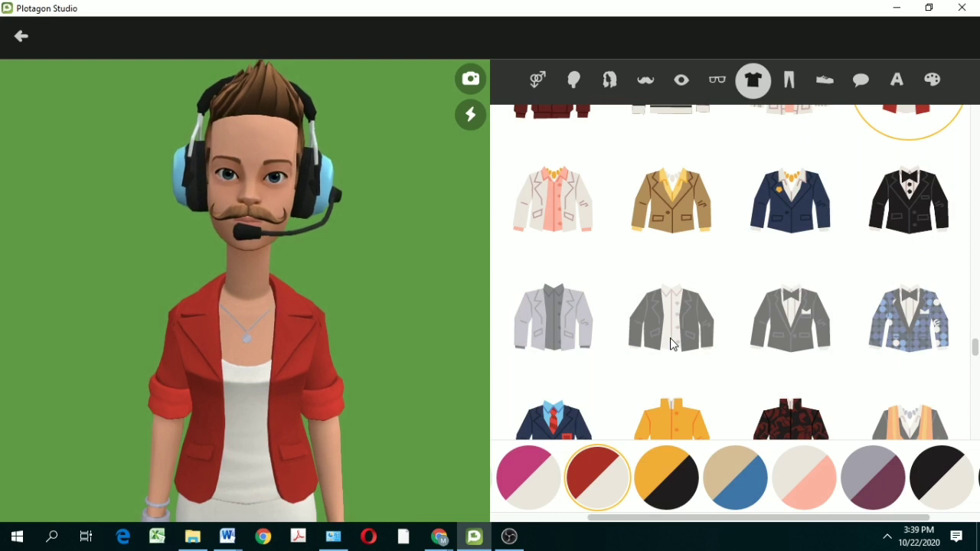
scroll(671, 344, down, 2)
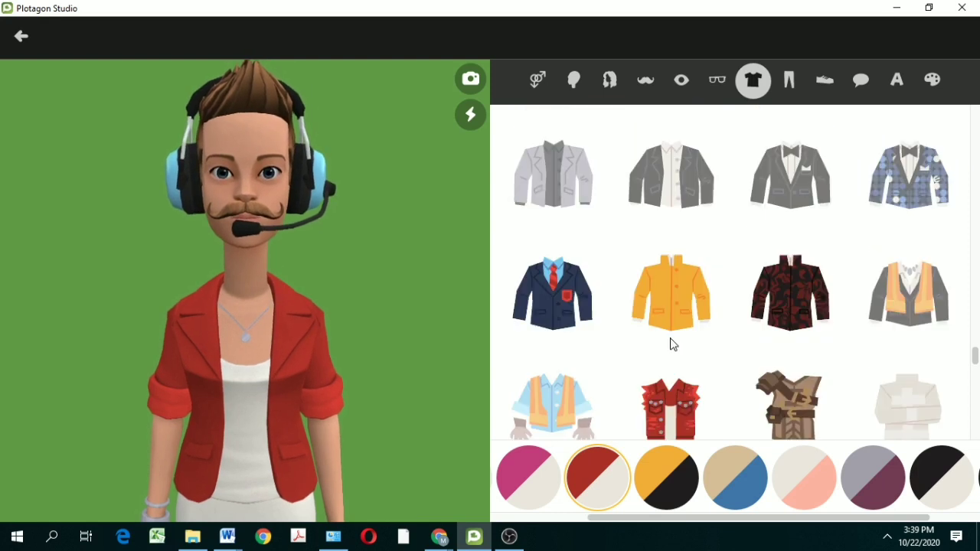
click(790, 279)
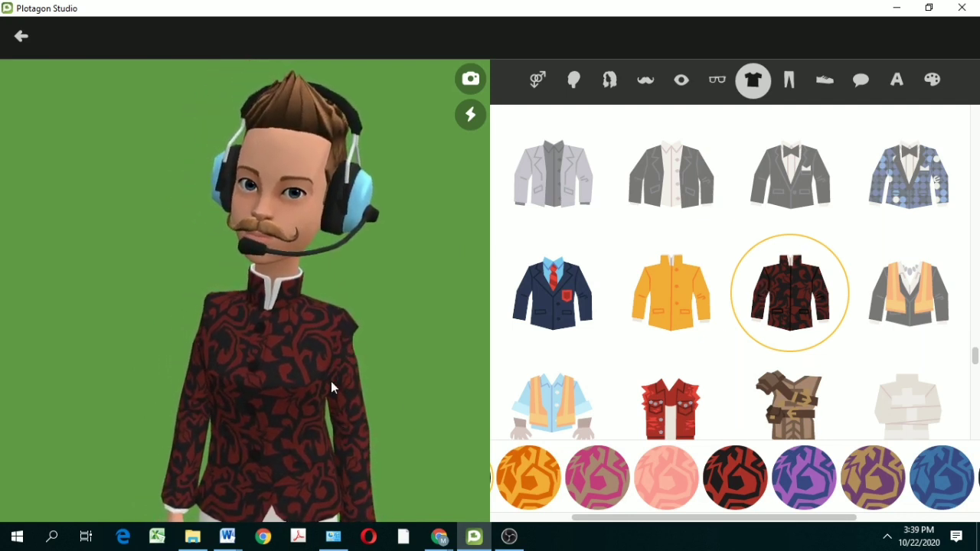
click(537, 487)
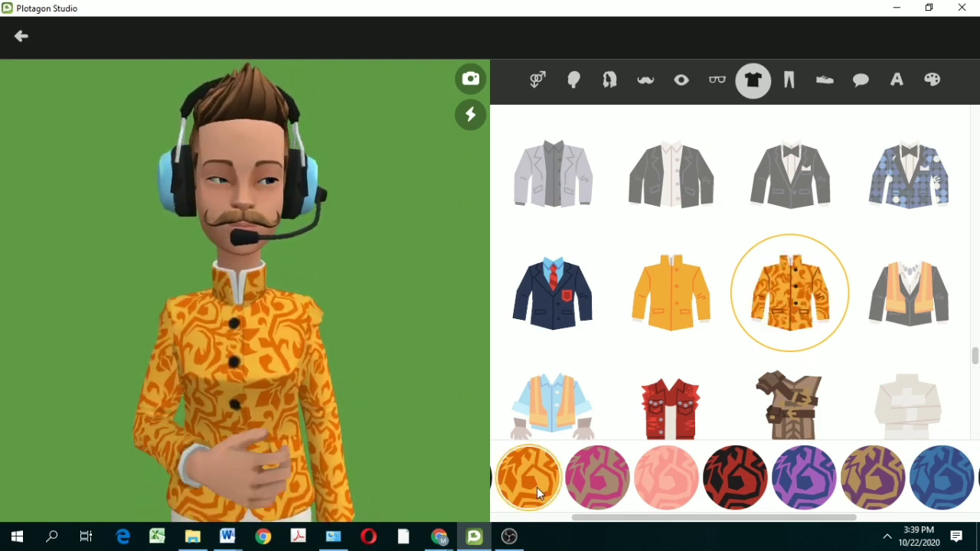
click(733, 484)
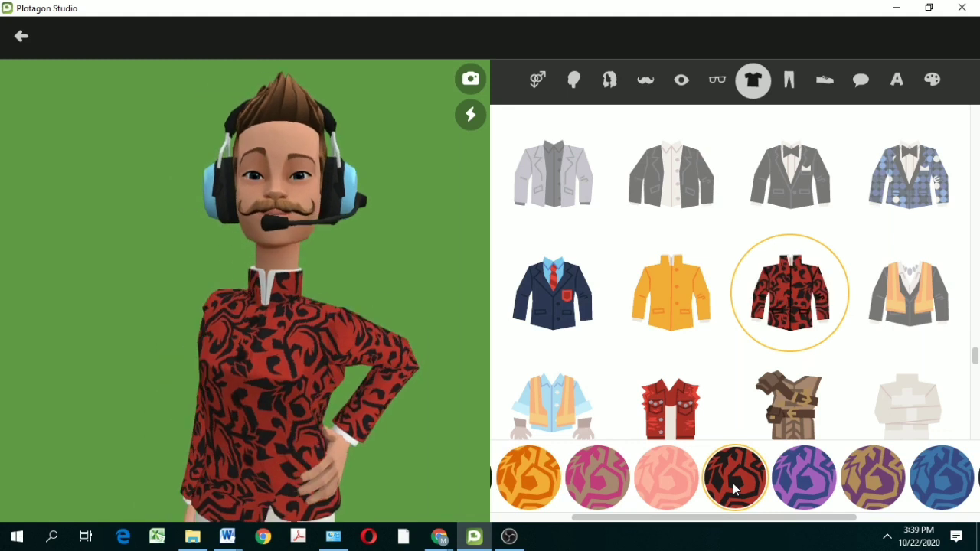
click(810, 488)
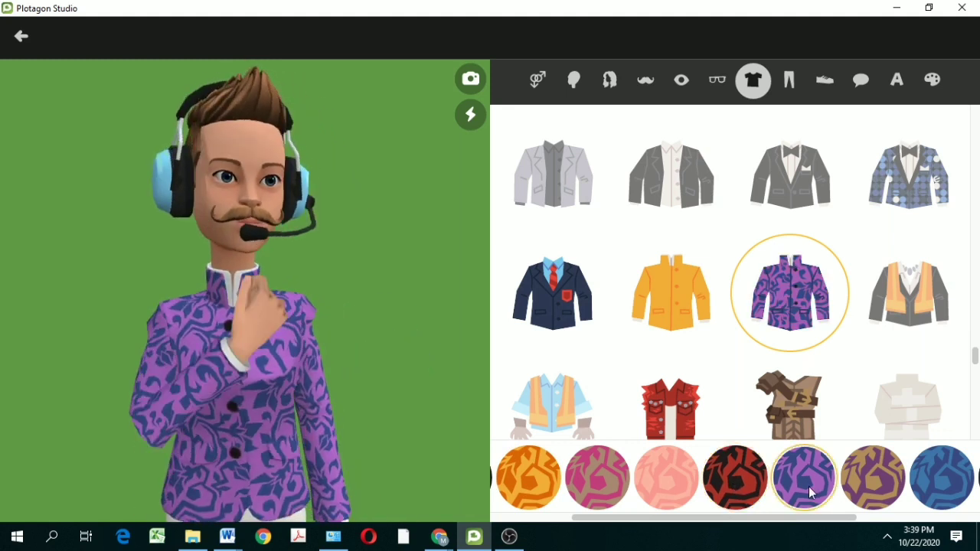
click(738, 487)
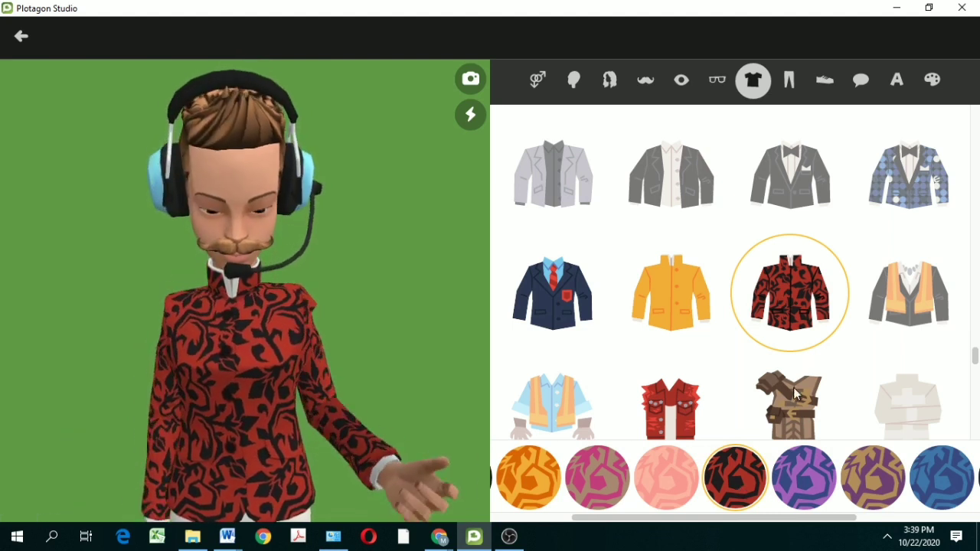
Browse the bottoms and try the dark grey trousers on the character instead of the white skirt.
click(790, 87)
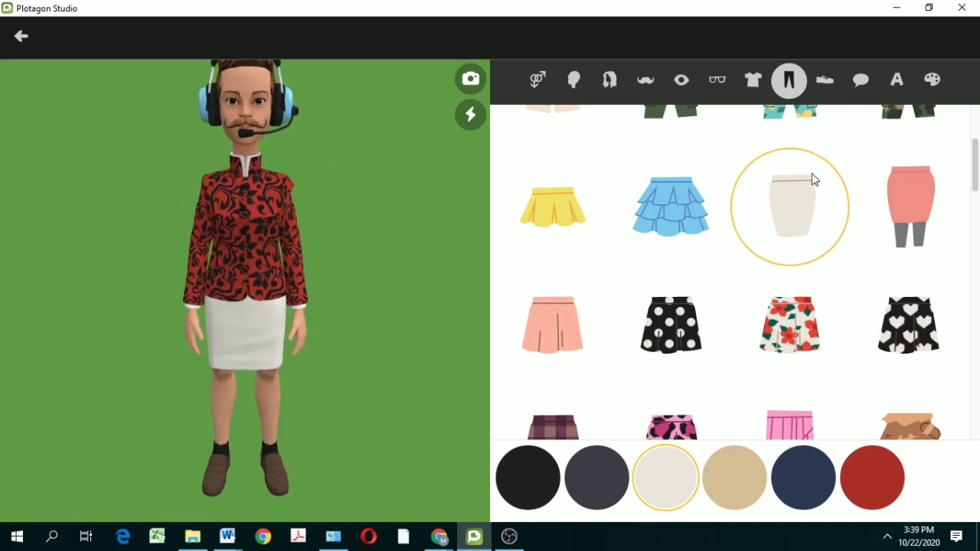
scroll(793, 223, up, 2)
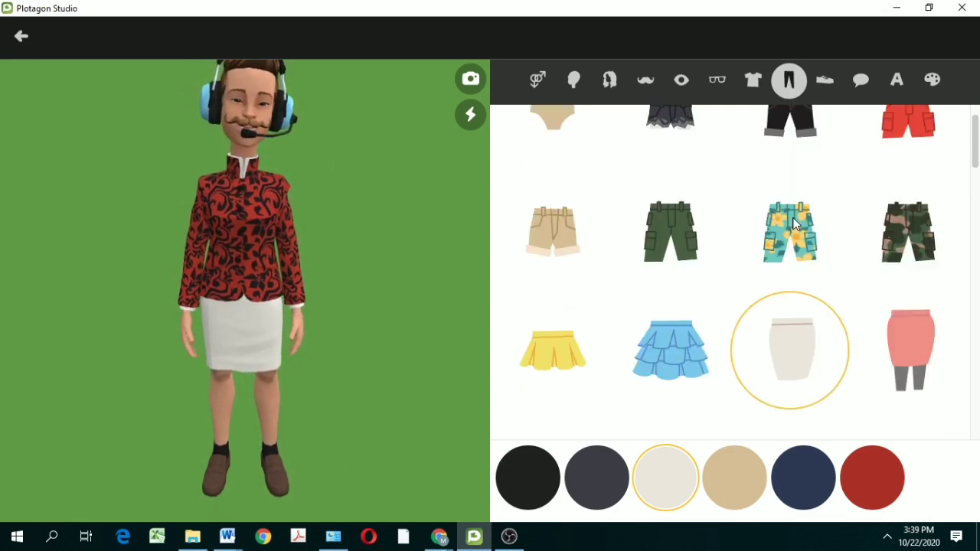
scroll(793, 223, up, 1)
scroll(793, 224, down, 9)
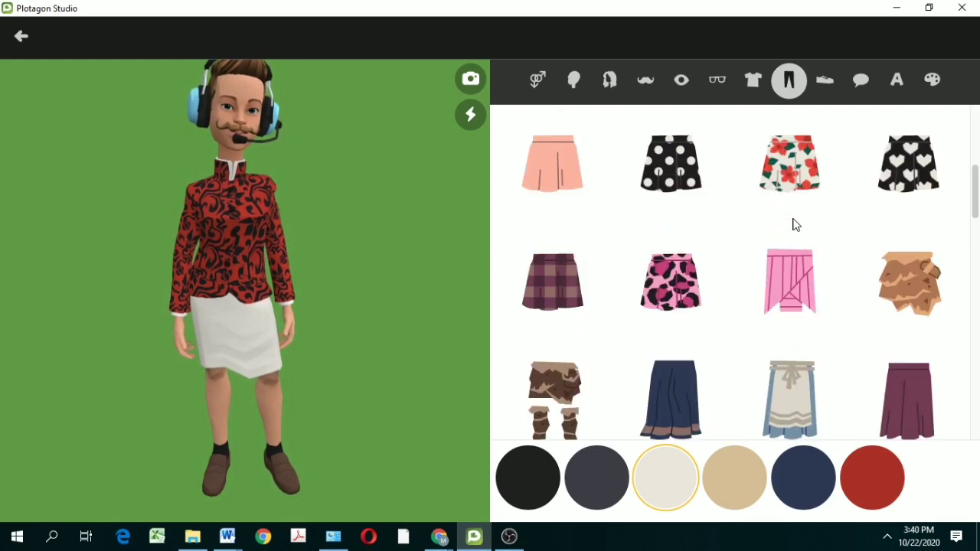
scroll(793, 223, down, 8)
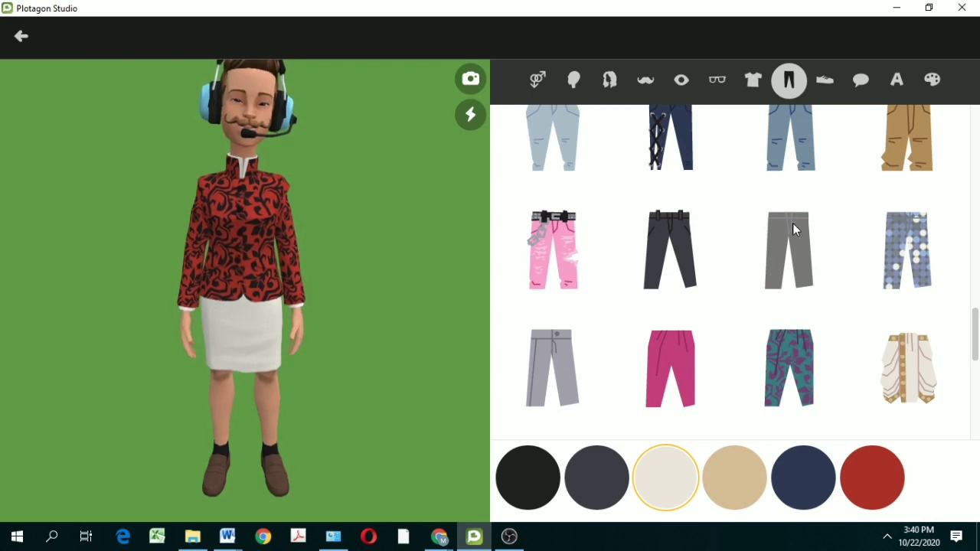
click(682, 238)
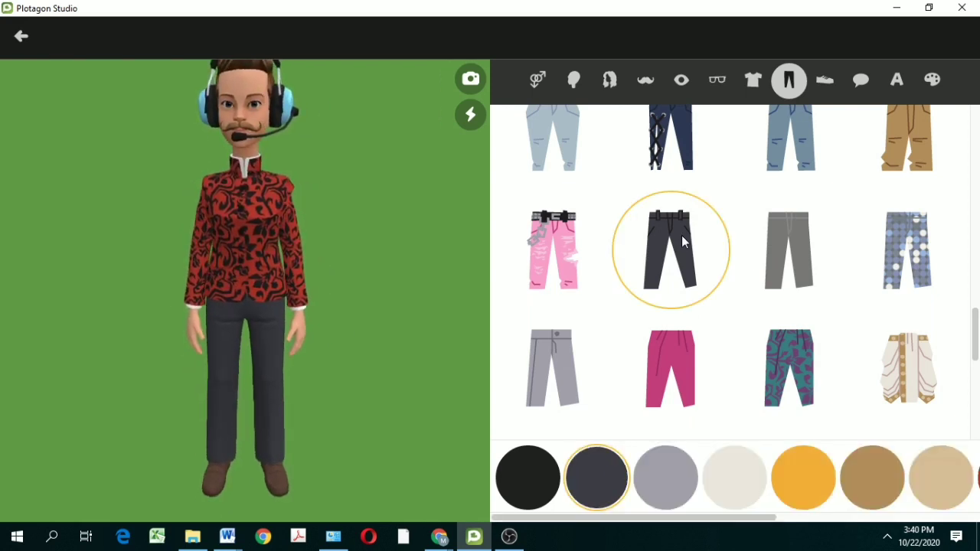
Look through the remaining trousers and dress the character in the black flared pair.
scroll(727, 274, down, 2)
scroll(727, 276, down, 1)
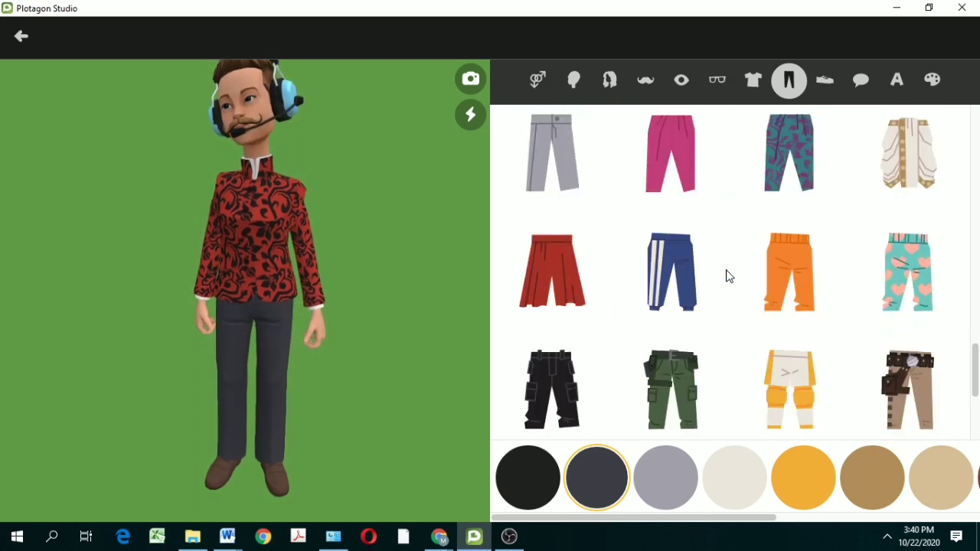
scroll(729, 277, down, 2)
scroll(728, 276, down, 1)
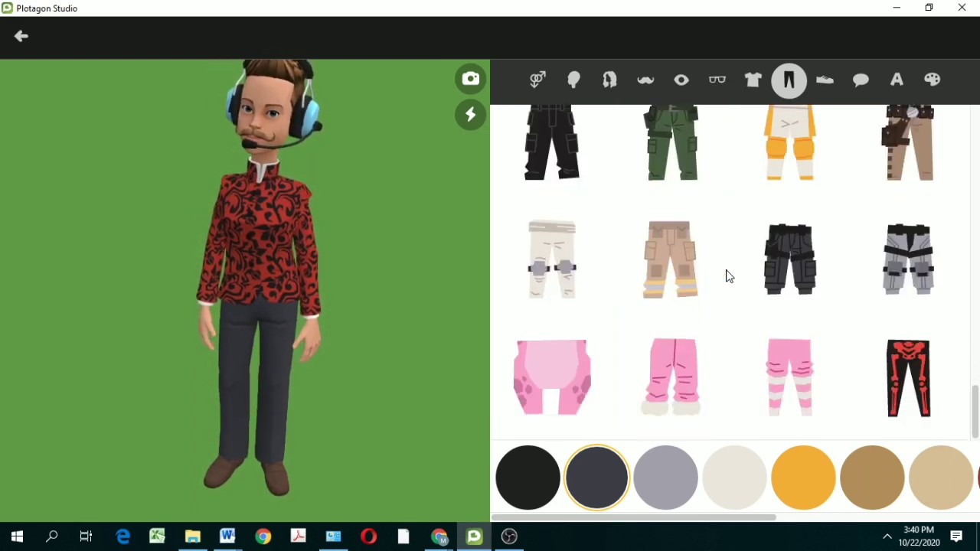
scroll(728, 277, up, 4)
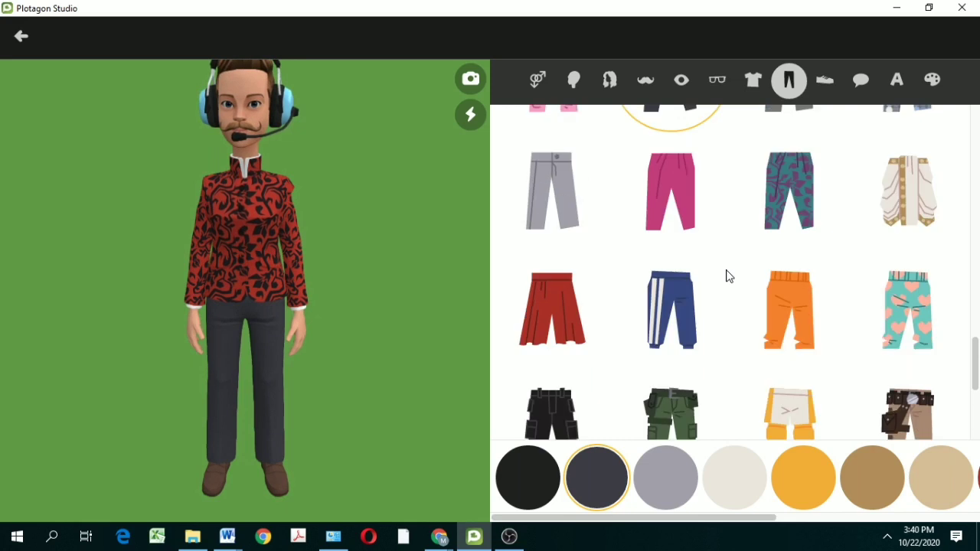
scroll(728, 277, up, 1)
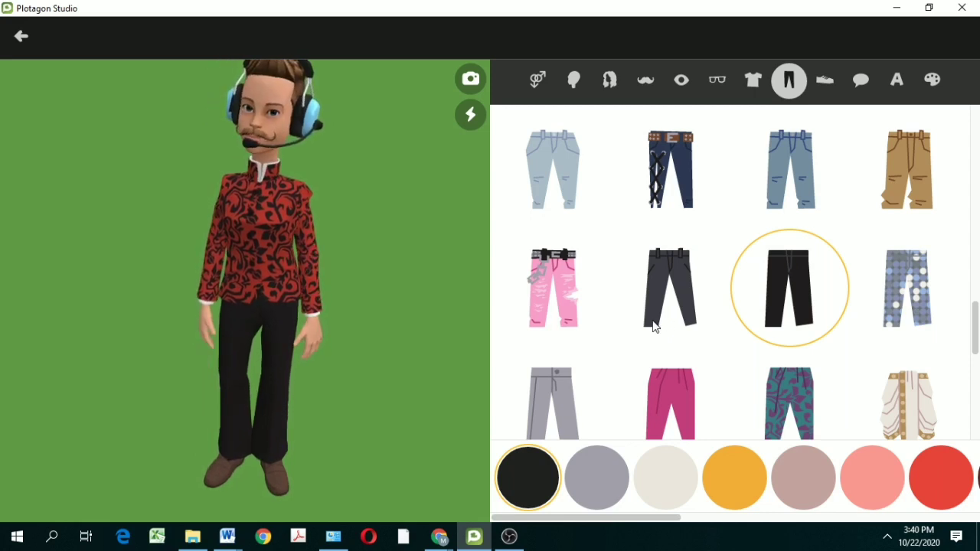
Put the ankle boots on the character in dark red and look through the other footwear.
click(824, 81)
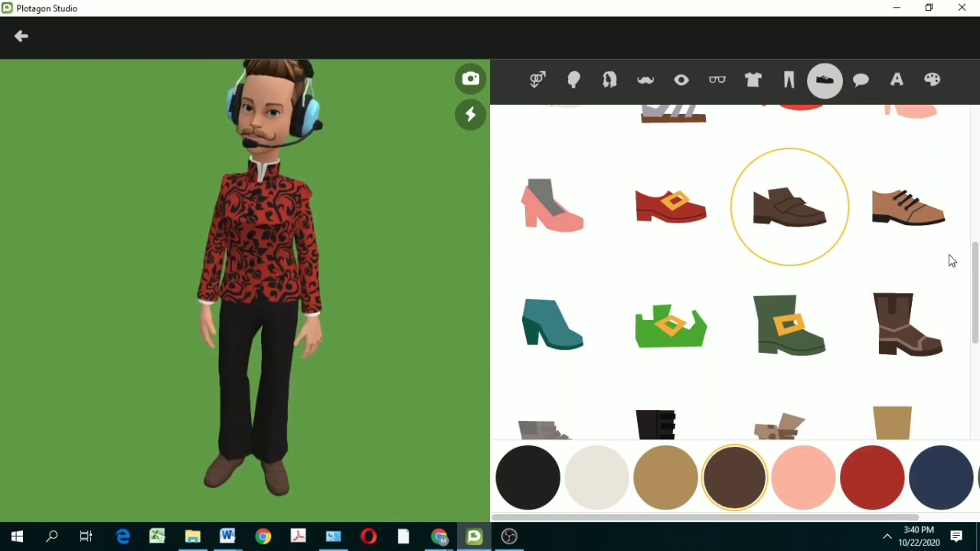
click(902, 316)
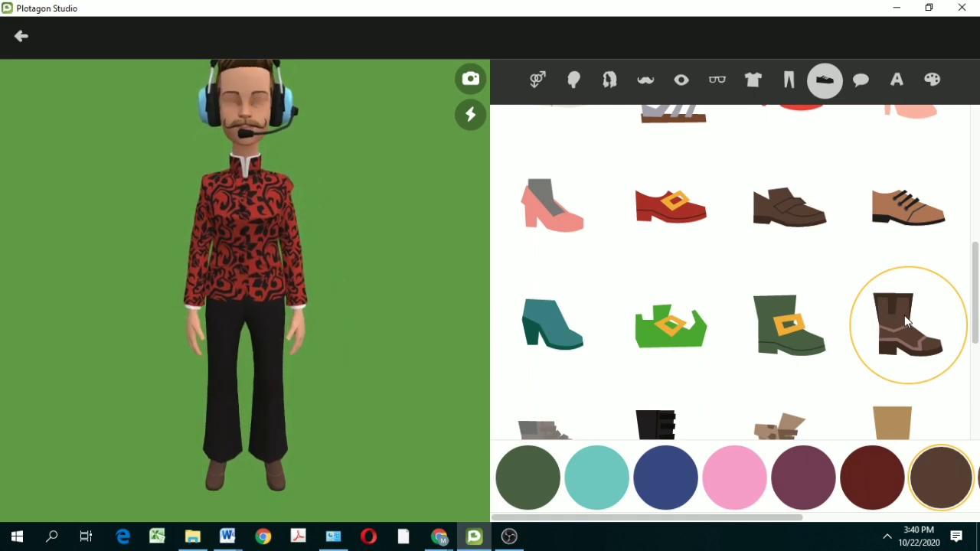
click(872, 477)
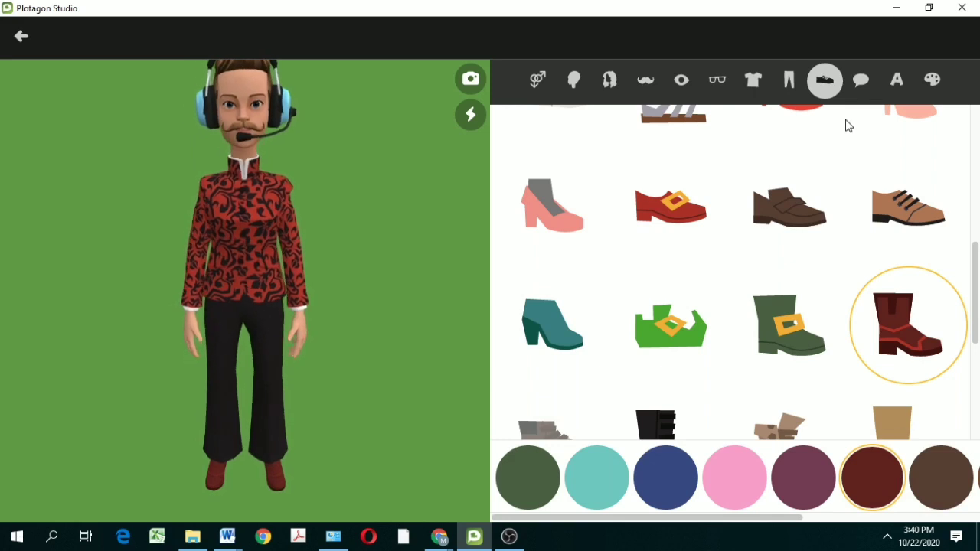
scroll(832, 149, down, 3)
scroll(828, 163, down, 1)
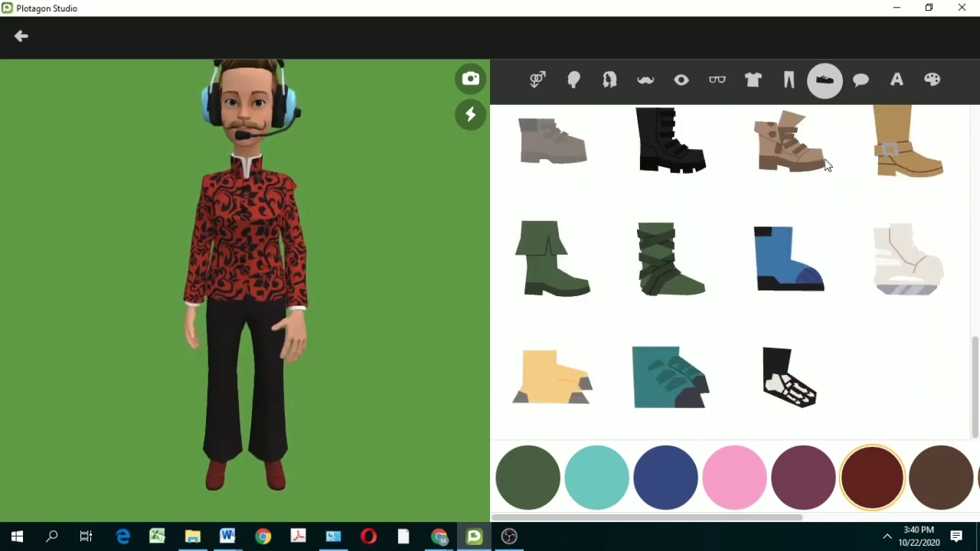
scroll(826, 167, up, 10)
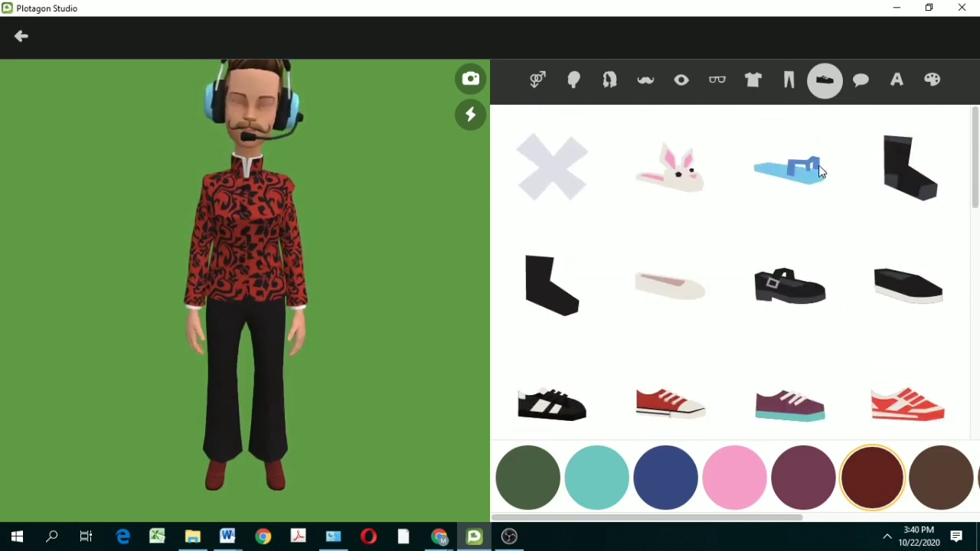
Compare several variants of the character's English voice and choose the fourth speech-bubble size.
click(861, 86)
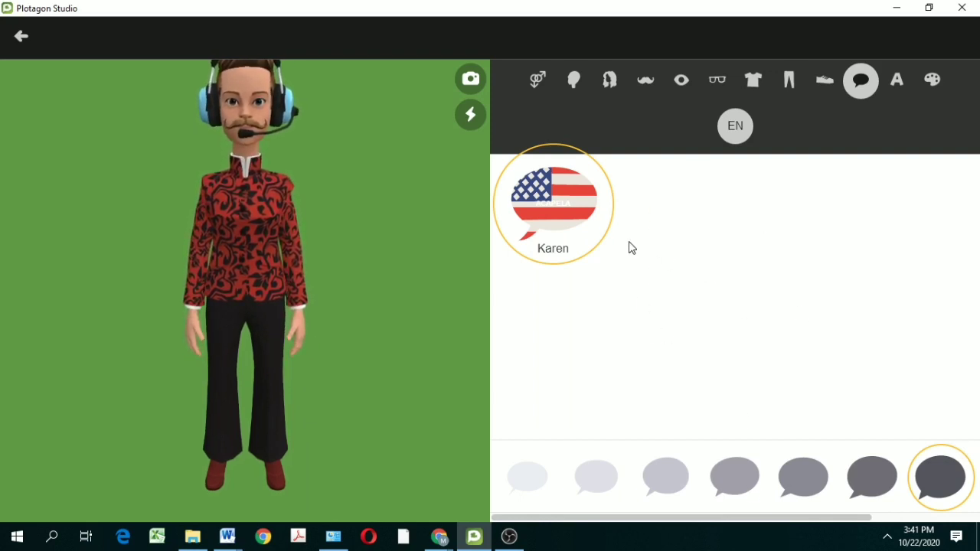
click(800, 467)
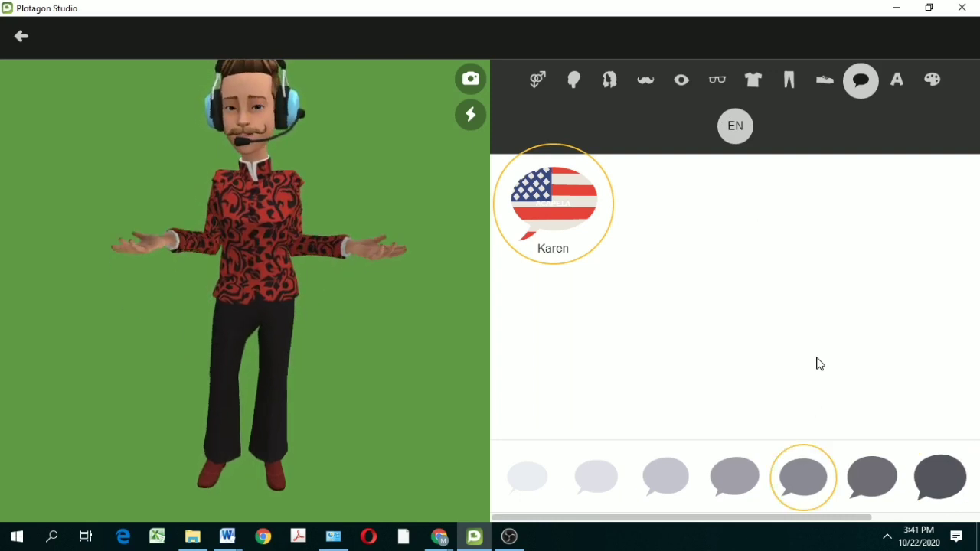
click(736, 477)
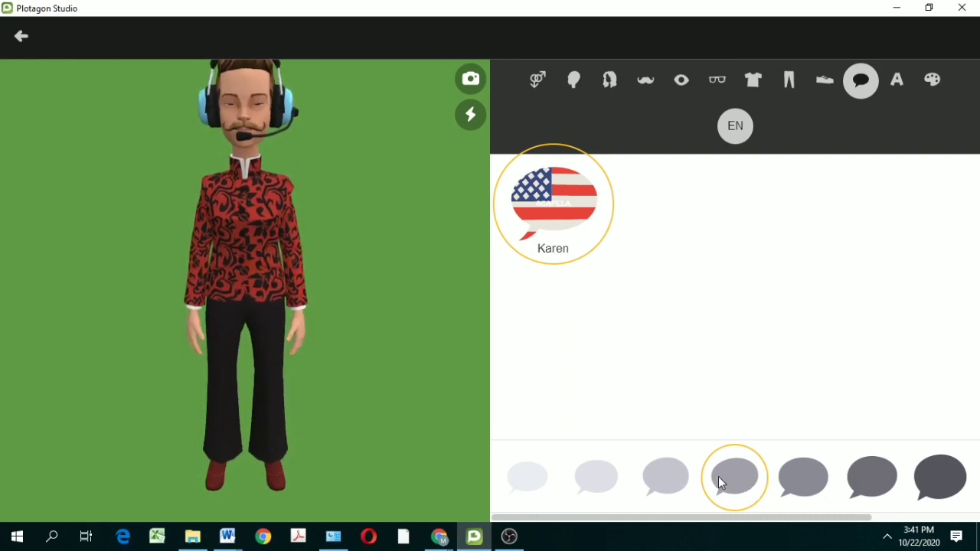
click(684, 478)
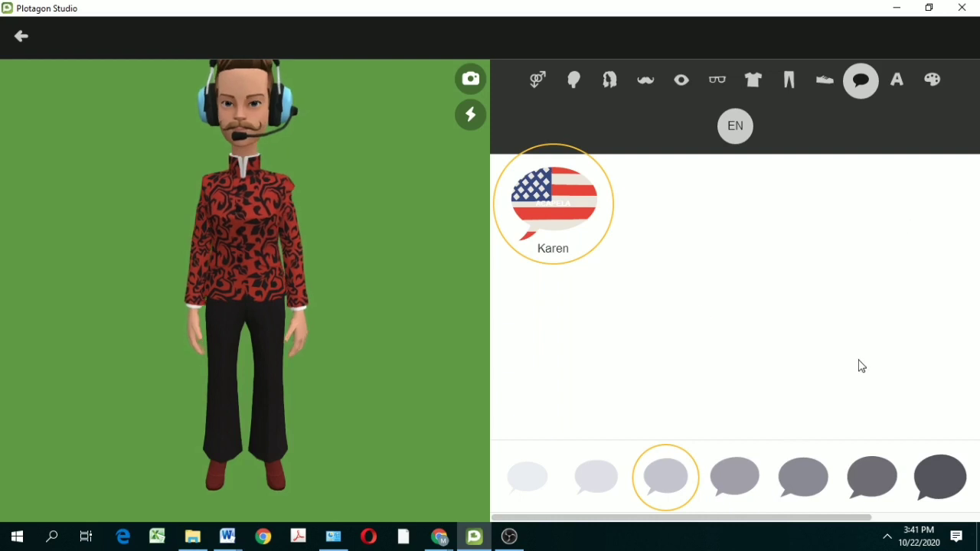
click(744, 477)
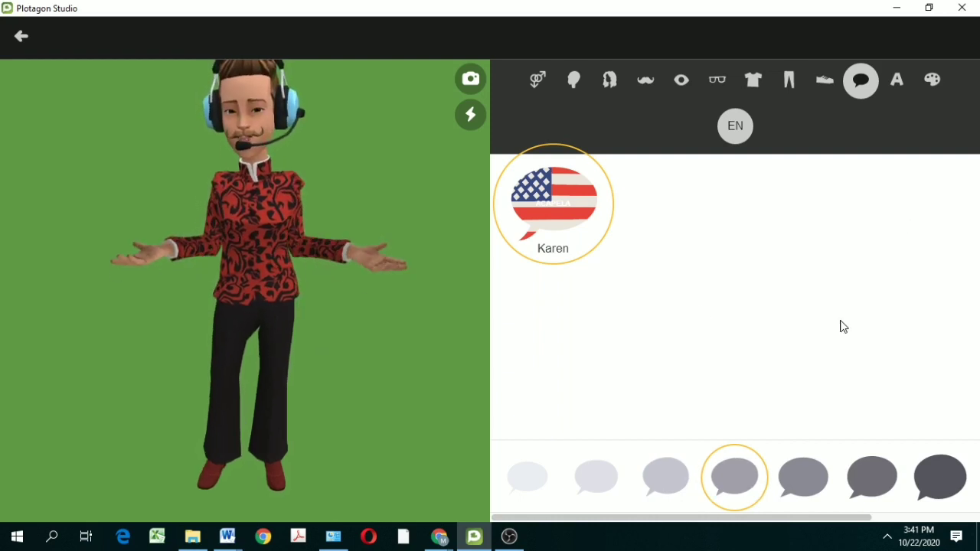
Replace the character's default name with a custom one, save the character and cast it in the scene.
click(898, 80)
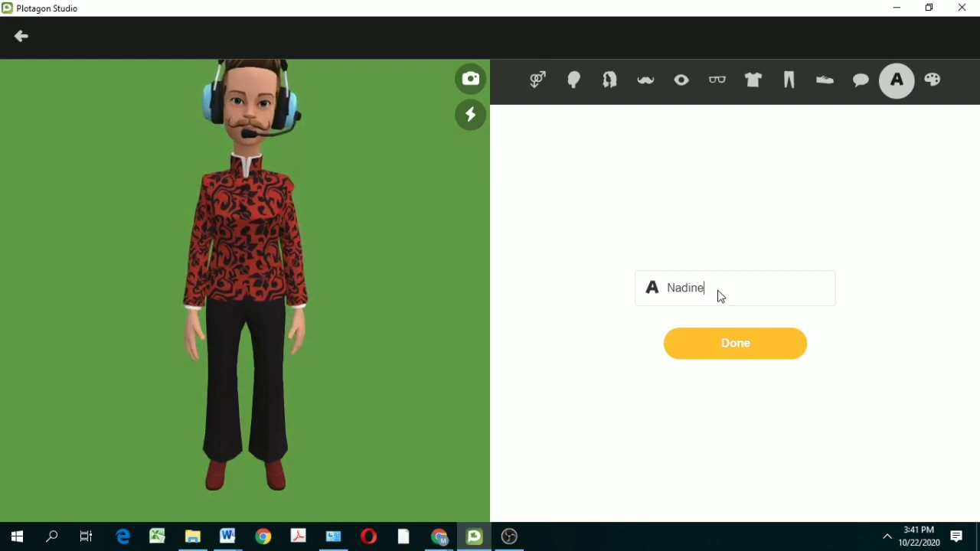
key(BackSpace)
key(BackSpace)
key(BackSpace)
key(BackSpace)
key(BackSpace)
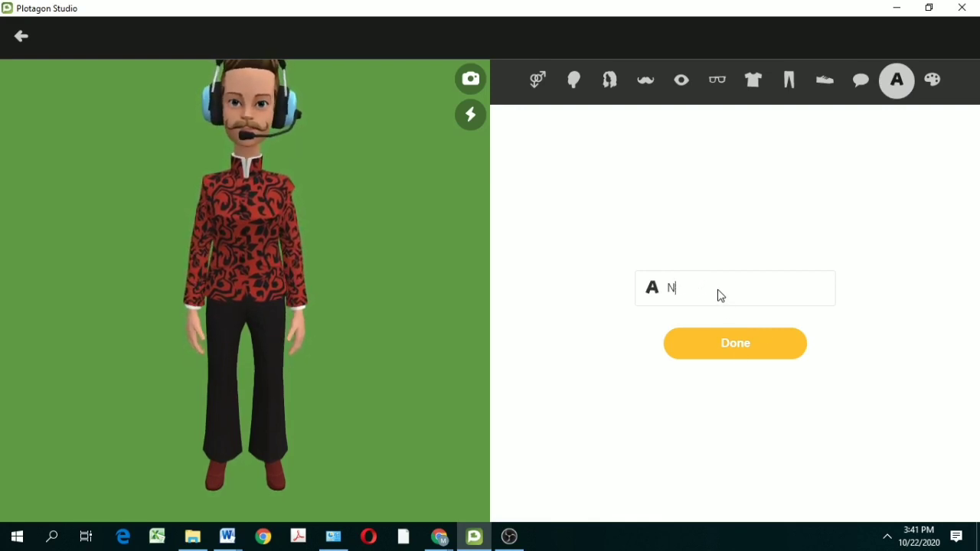
text(a)
click(737, 344)
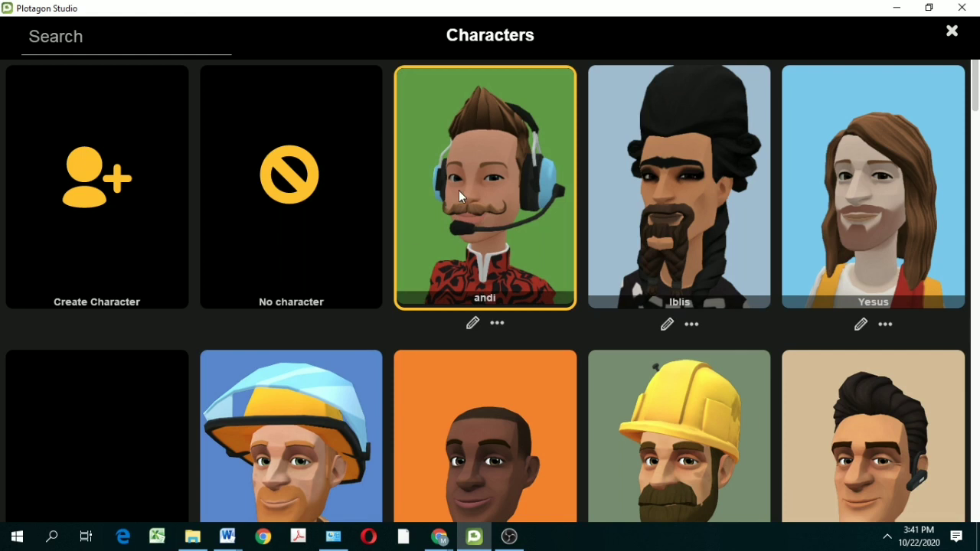
click(459, 192)
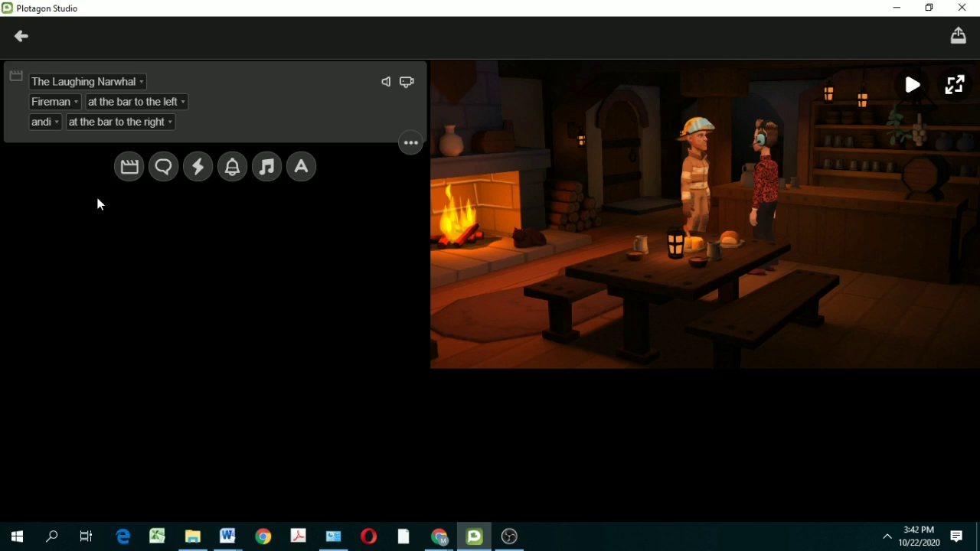
Add a dialogue line to the scene with Fireman as the speaker.
click(164, 168)
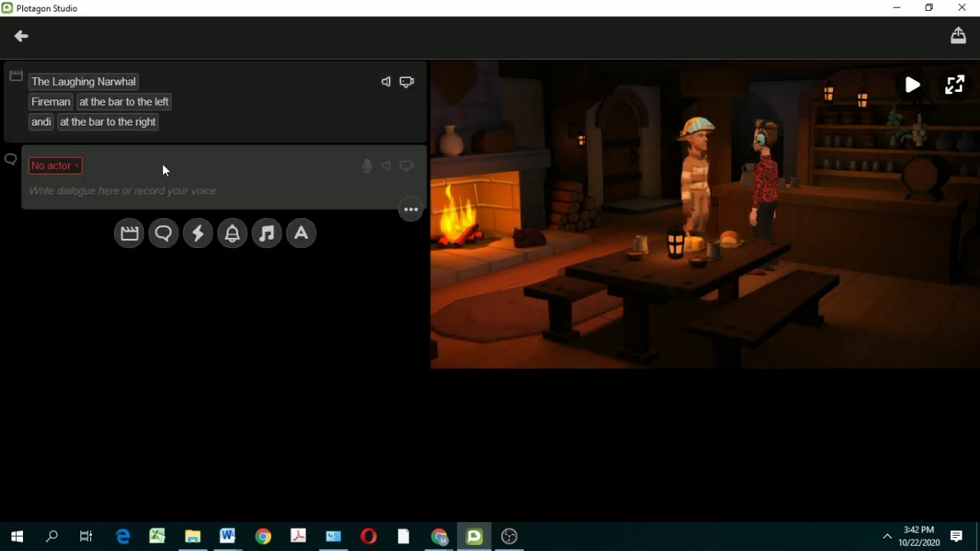
click(59, 163)
click(58, 218)
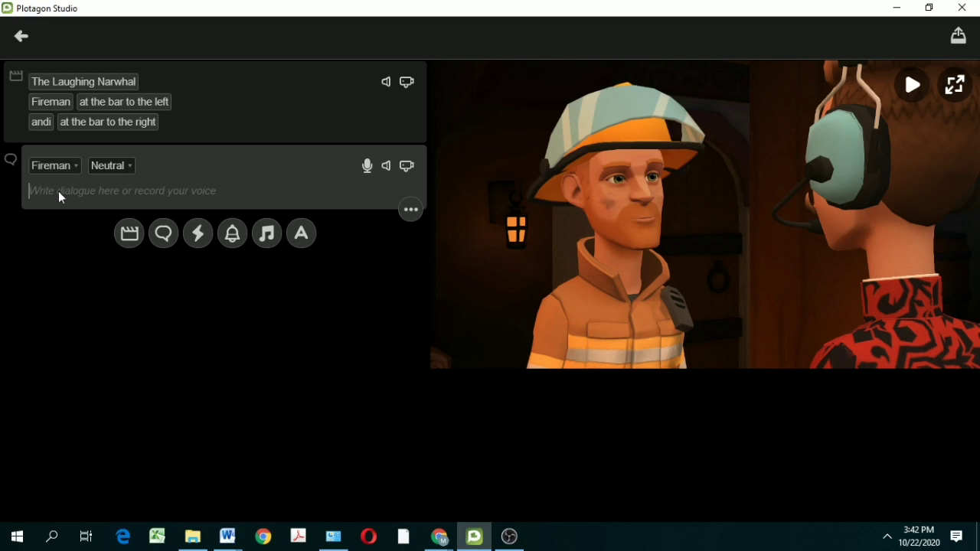
Write Fireman's dialogue as "ada apa anda memanggil saya. ada yang bisa saya bantu?".
click(59, 193)
text(ada apa)
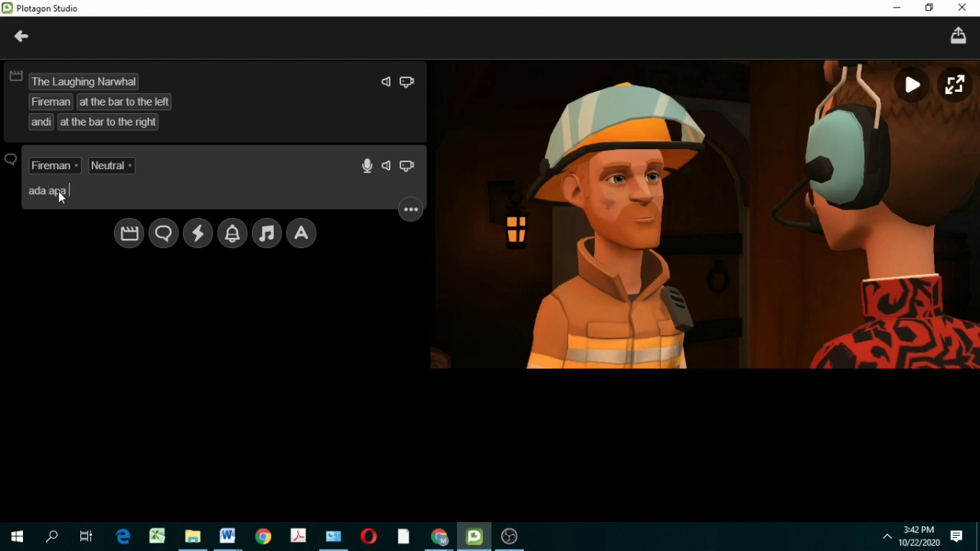
text(anda memanggil saya.)
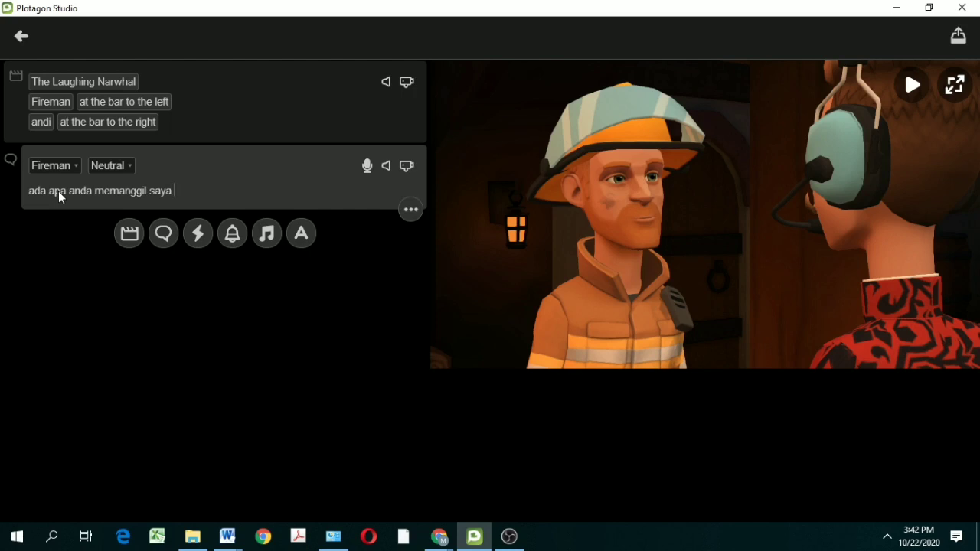
text( ada yang)
text( bisa)
text( saya)
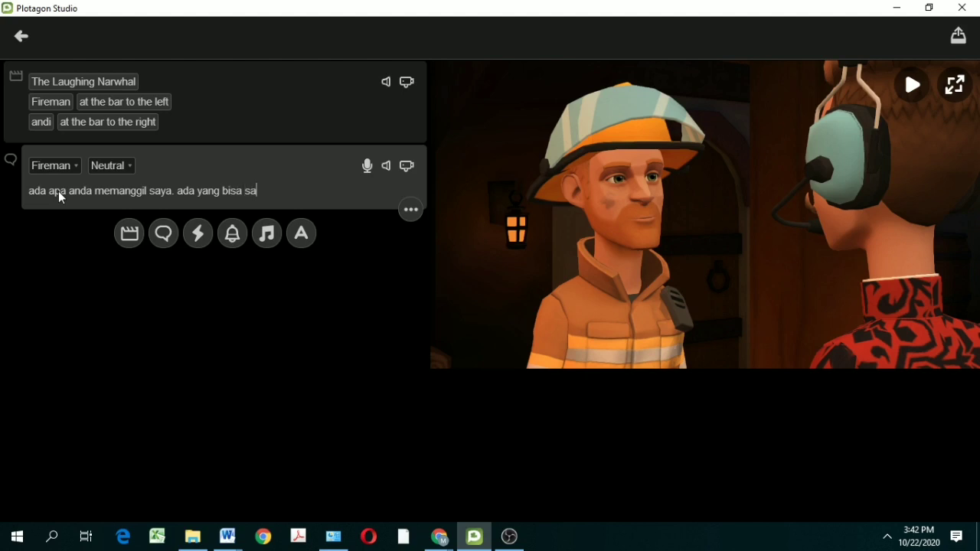
text( bantu)
text(?)
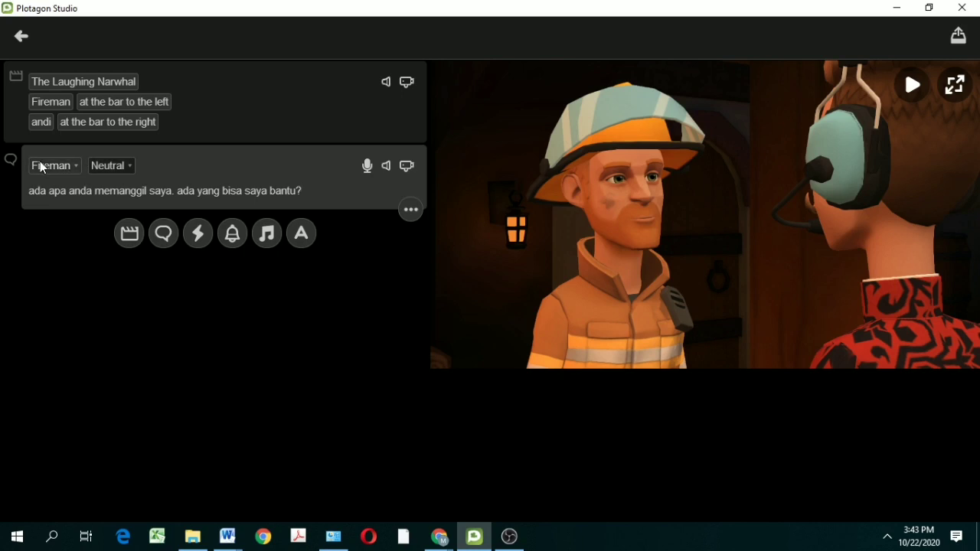
Set the expression of Fireman's line to Agreeing and play the scene preview.
click(128, 165)
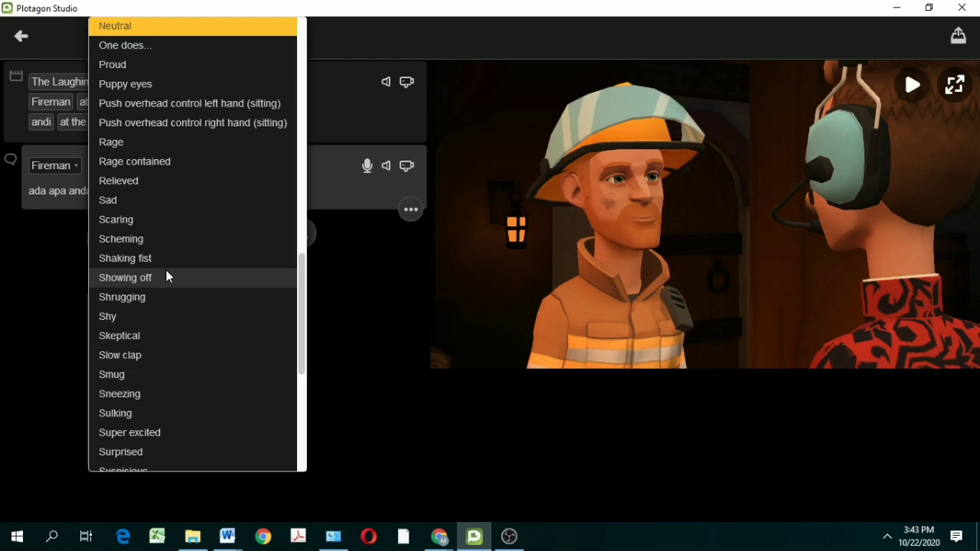
scroll(167, 277, down, 5)
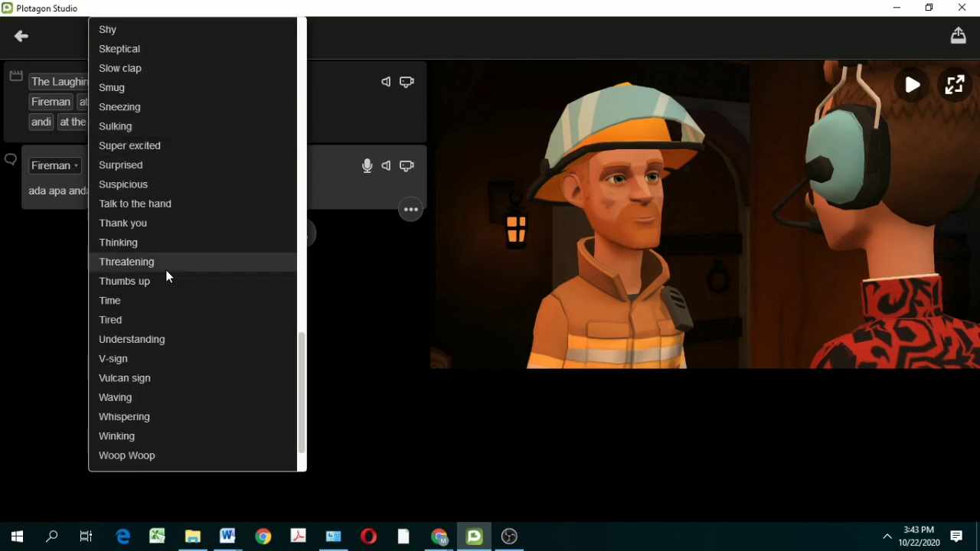
scroll(167, 276, down, 1)
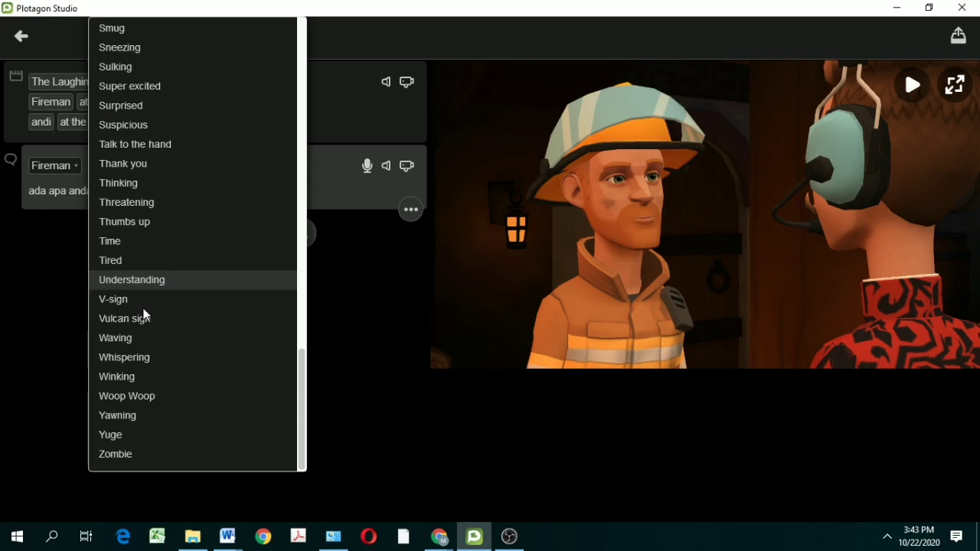
scroll(142, 344, up, 10)
scroll(142, 344, up, 12)
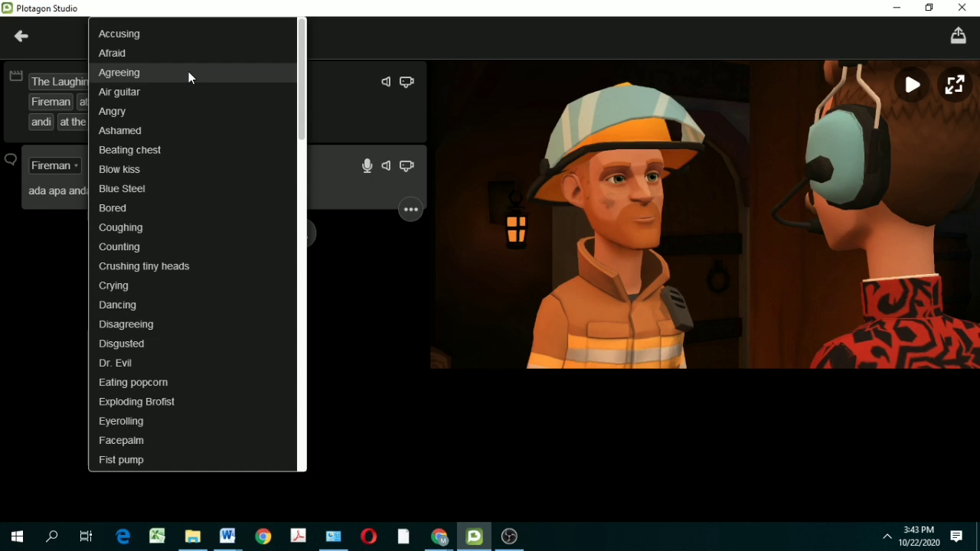
click(189, 74)
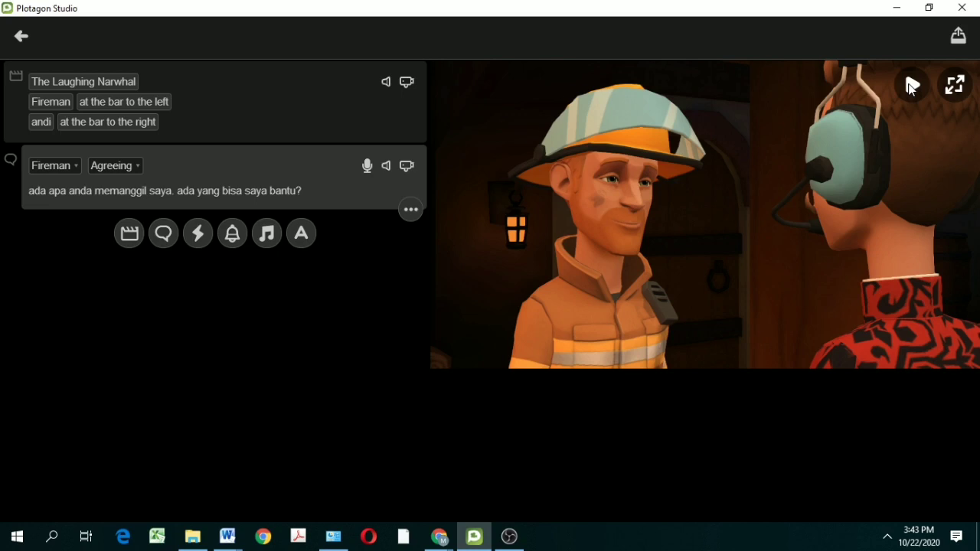
click(911, 86)
click(913, 87)
Record a voice-over for Fireman's line, accept the recording and play the scene with it.
click(367, 167)
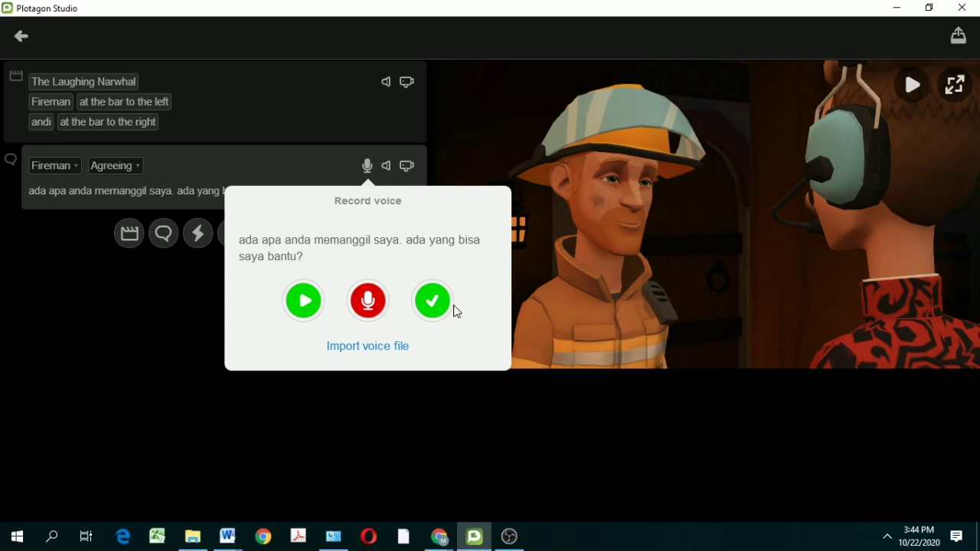
click(368, 316)
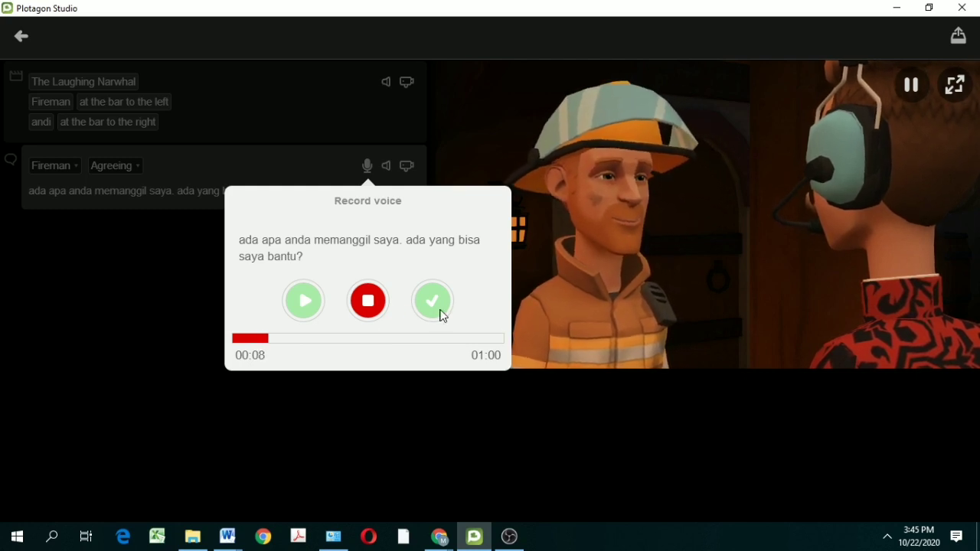
click(372, 308)
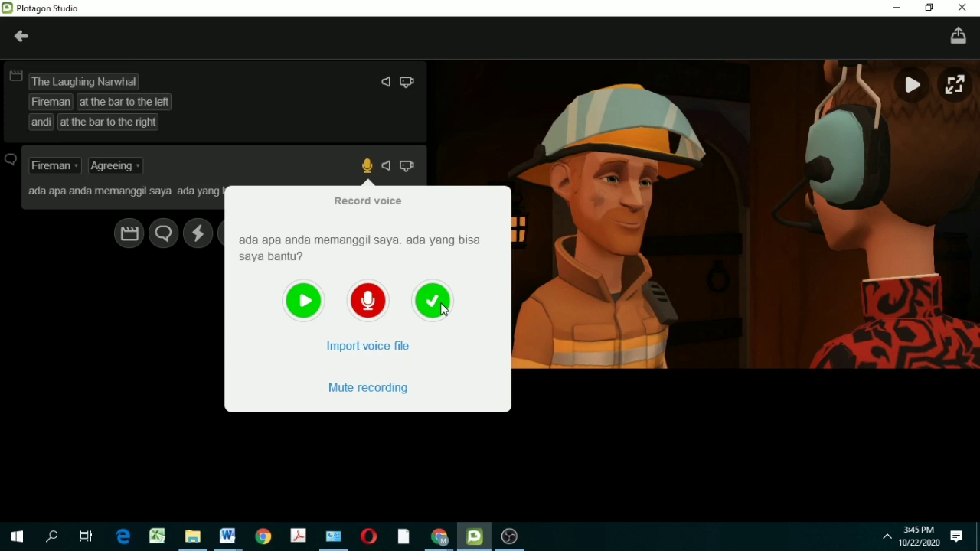
click(443, 307)
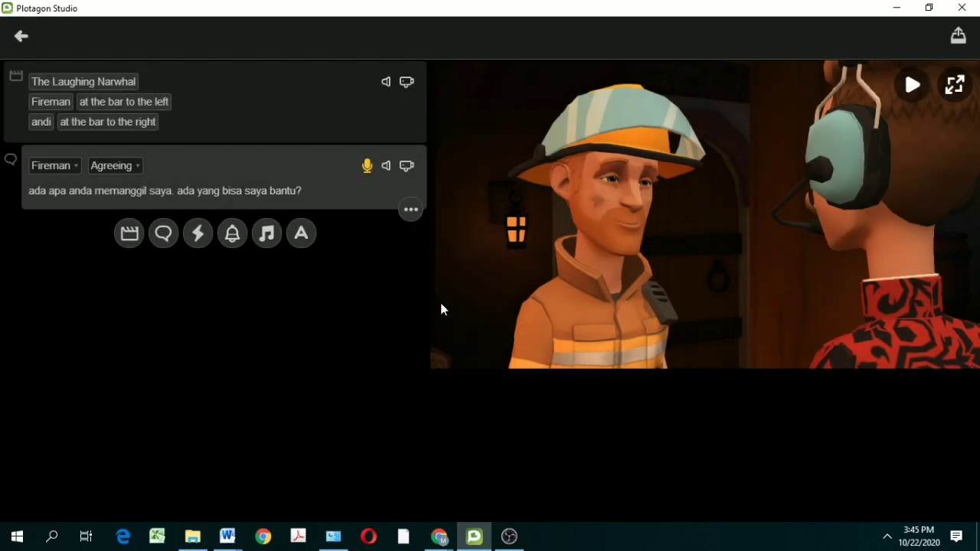
click(914, 86)
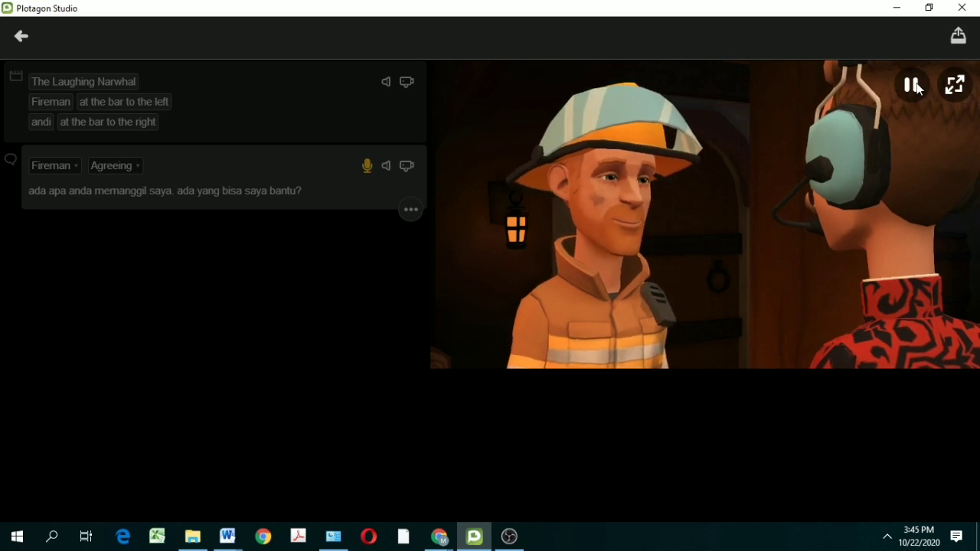
click(912, 84)
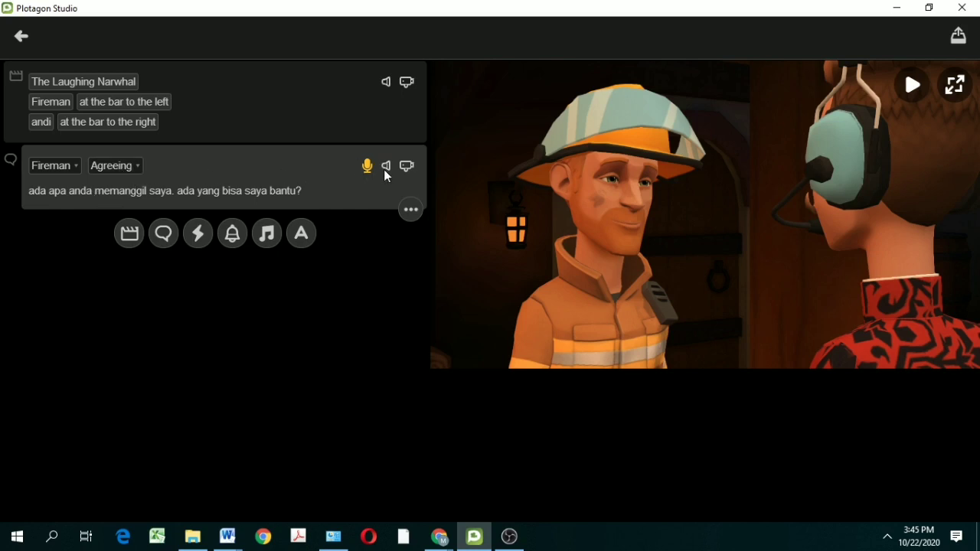
Try the wide shot camera on Fireman's line and play the preview.
click(408, 166)
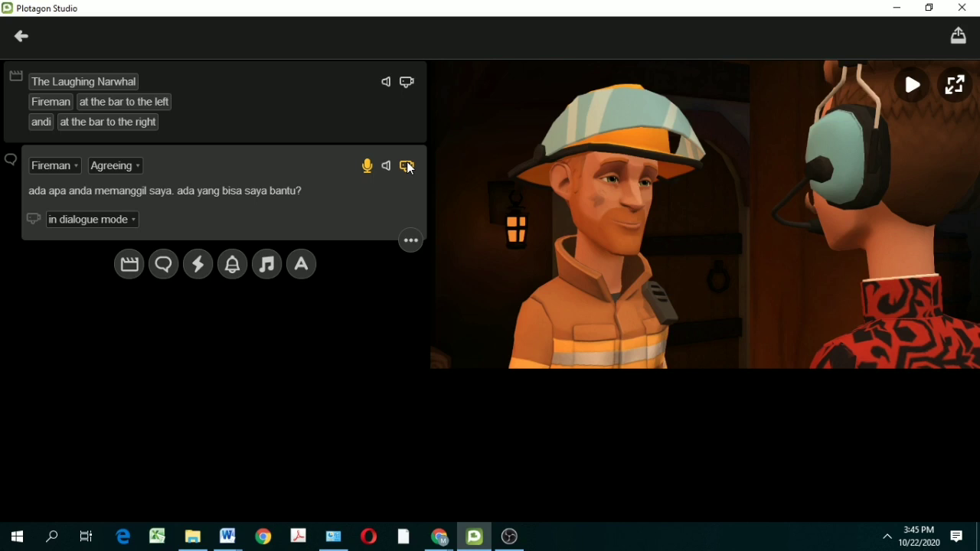
click(71, 218)
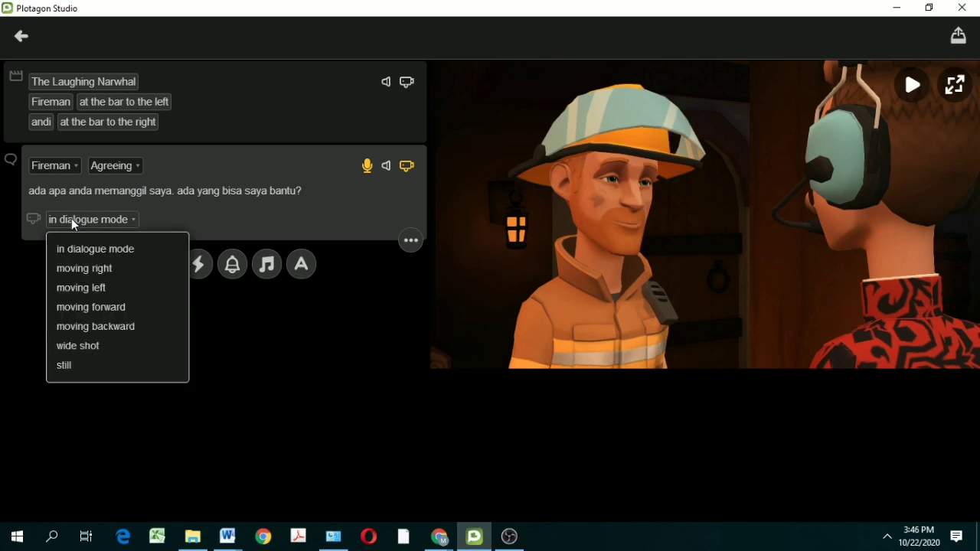
click(89, 348)
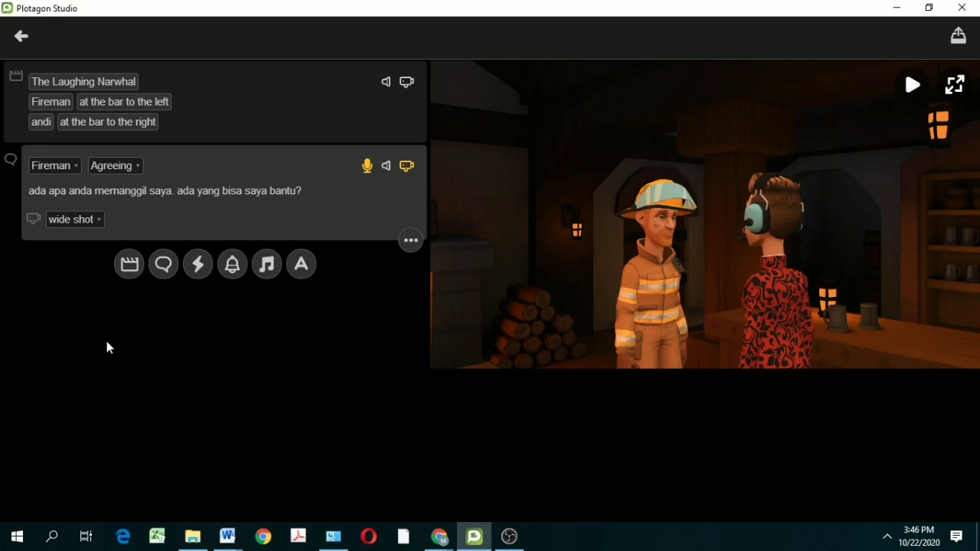
click(911, 86)
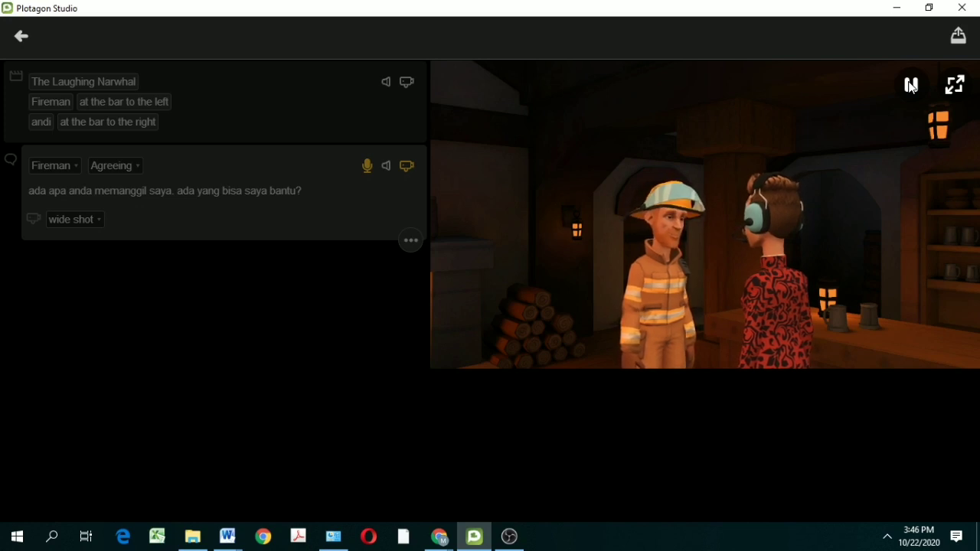
click(912, 86)
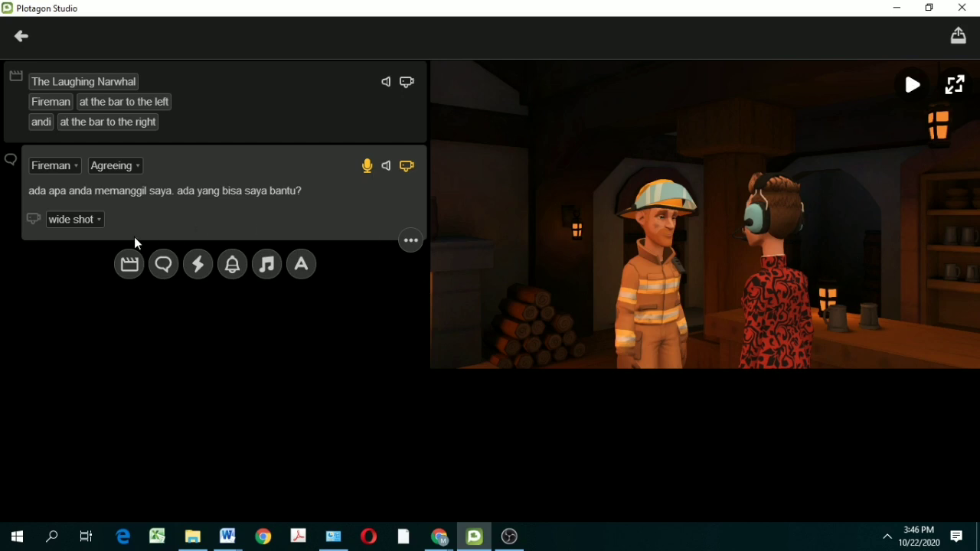
Try the still camera on Fireman's line, play the preview and remove the camera setting.
click(96, 221)
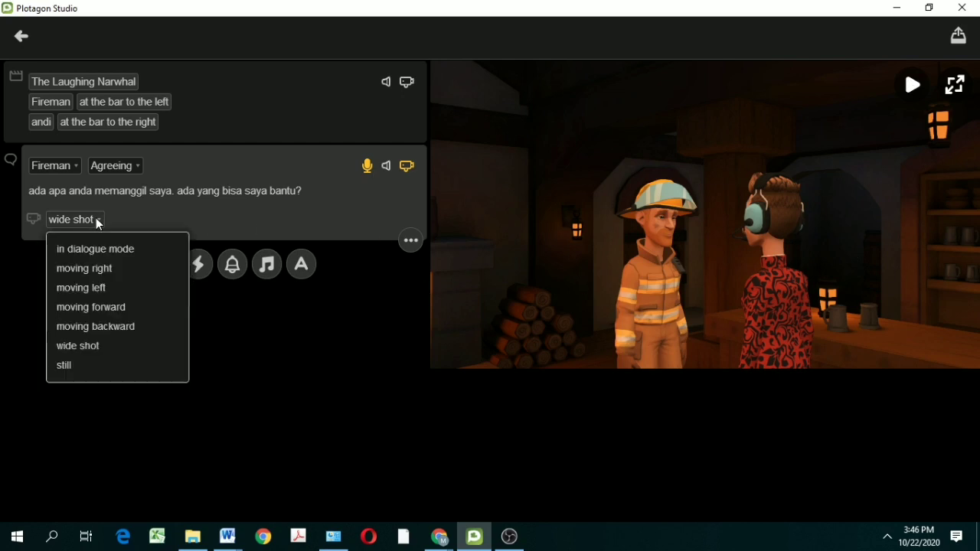
click(133, 366)
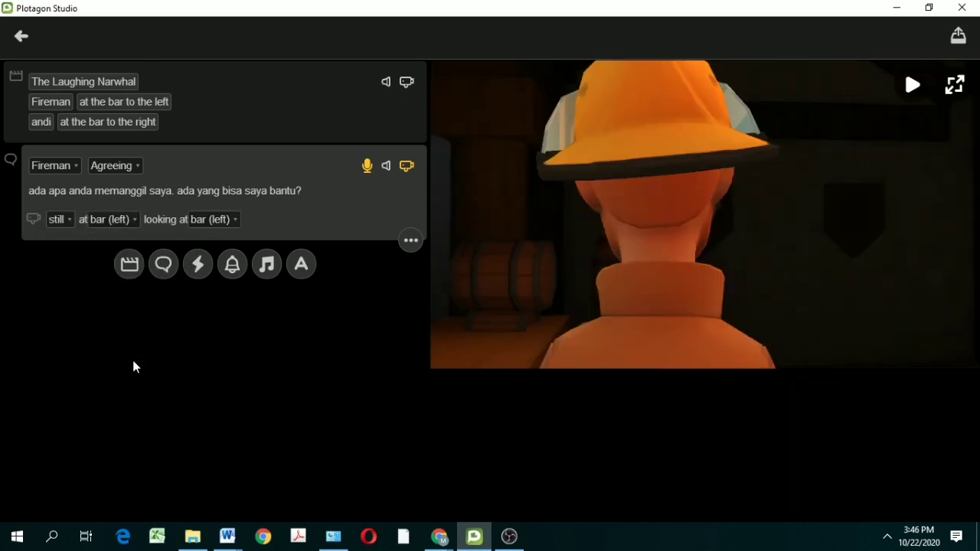
click(913, 85)
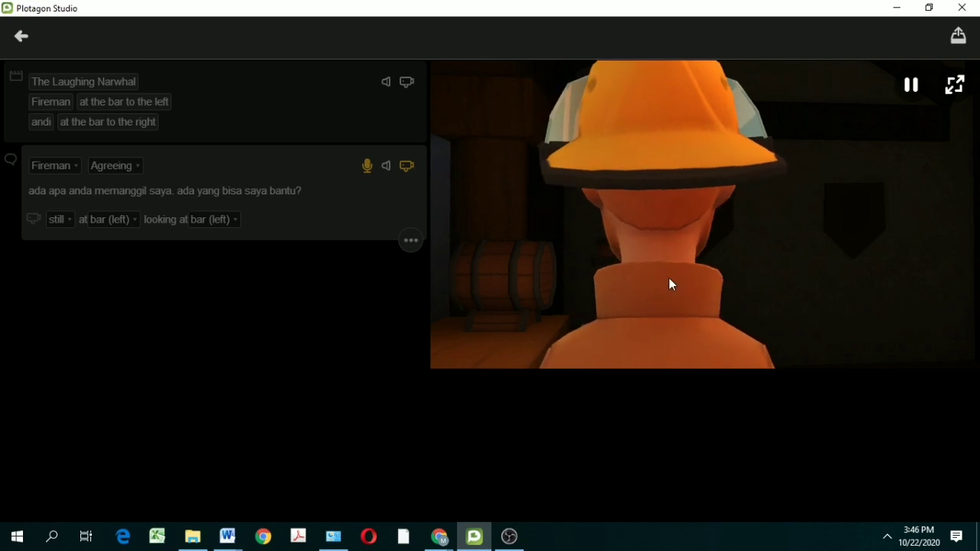
click(911, 86)
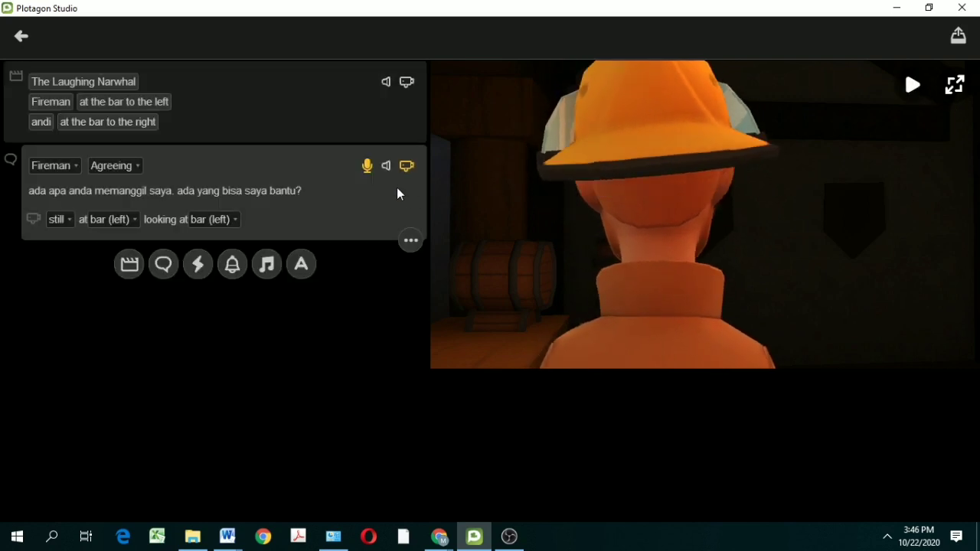
click(405, 166)
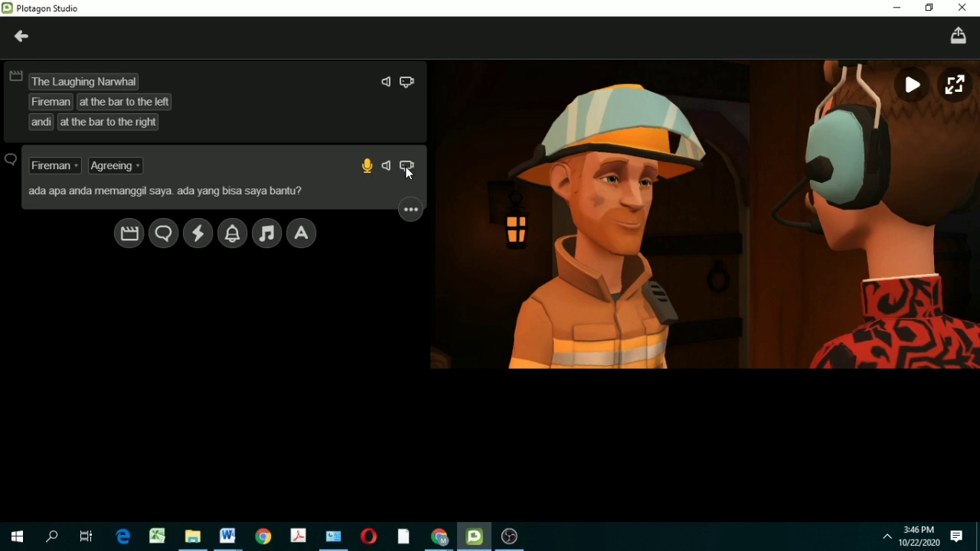
Add a camera setting to Fireman's line and set it to in dialogue mode.
click(407, 168)
click(115, 222)
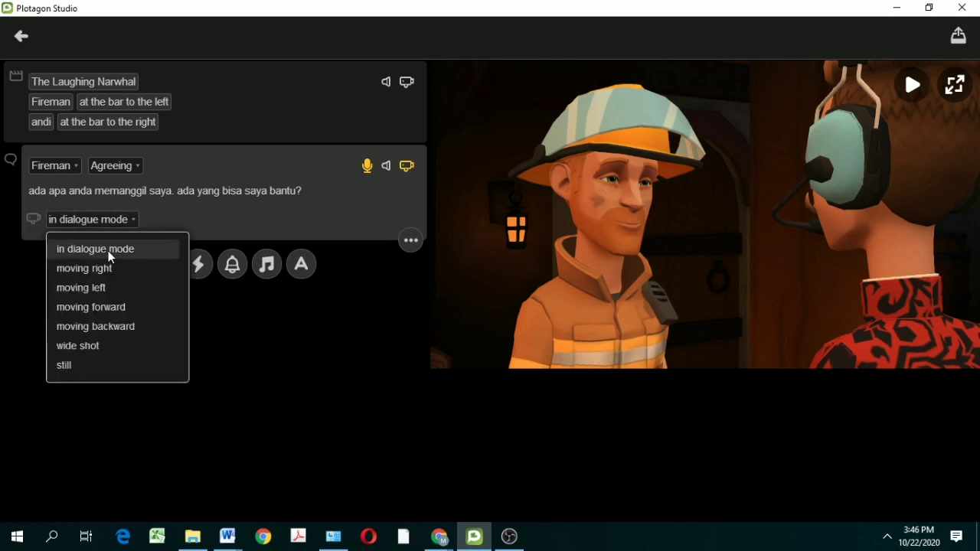
click(108, 250)
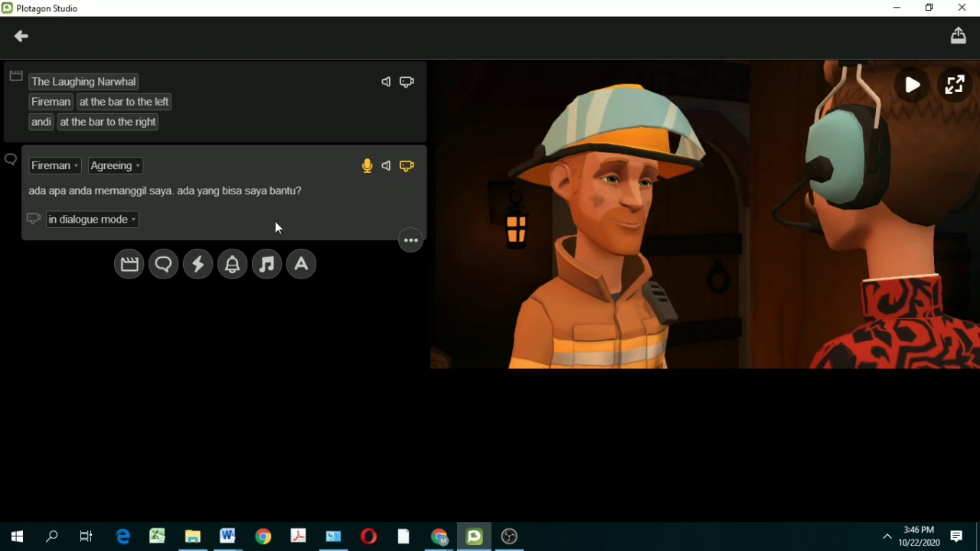
Add a second dialogue line below Fireman's with the custom character as the speaker.
click(164, 265)
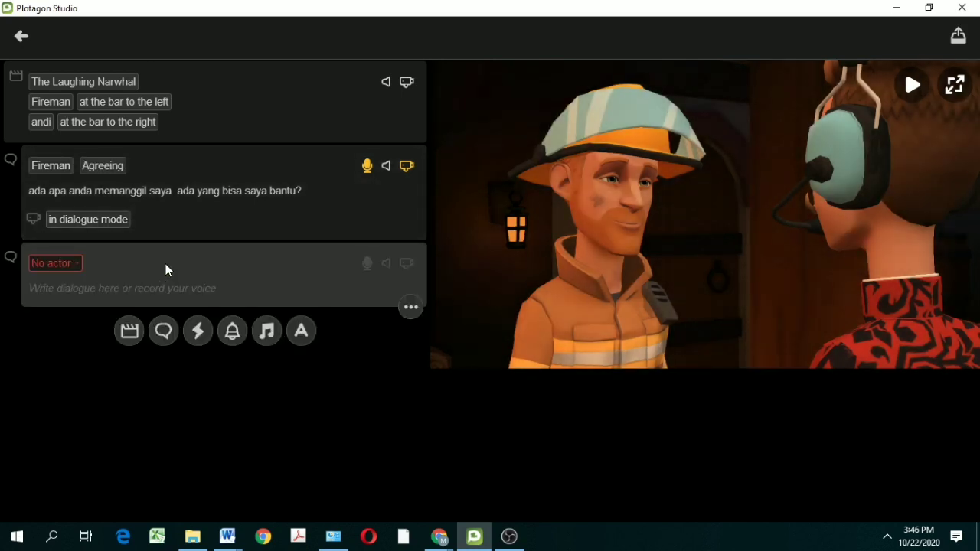
click(61, 267)
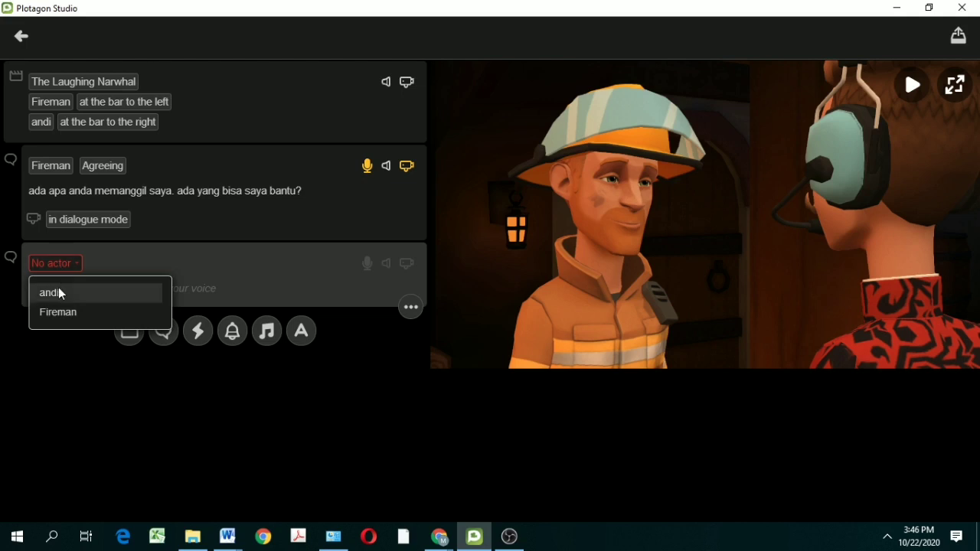
click(58, 290)
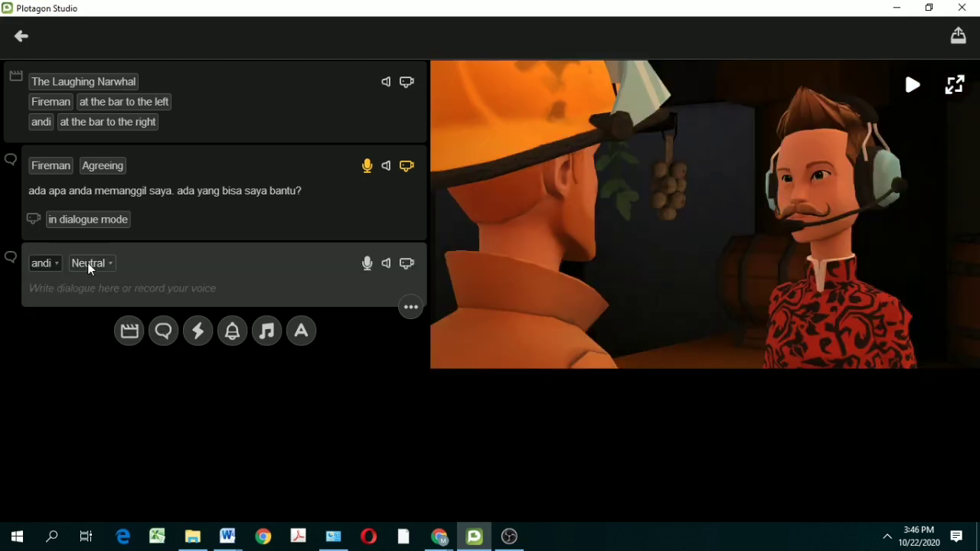
Write the custom character's line "ya saya mengalami kebakaran, maka saya memanggil anda. tolong bantu saya!" and set its expression to Sad.
click(78, 291)
text(ya saya meng)
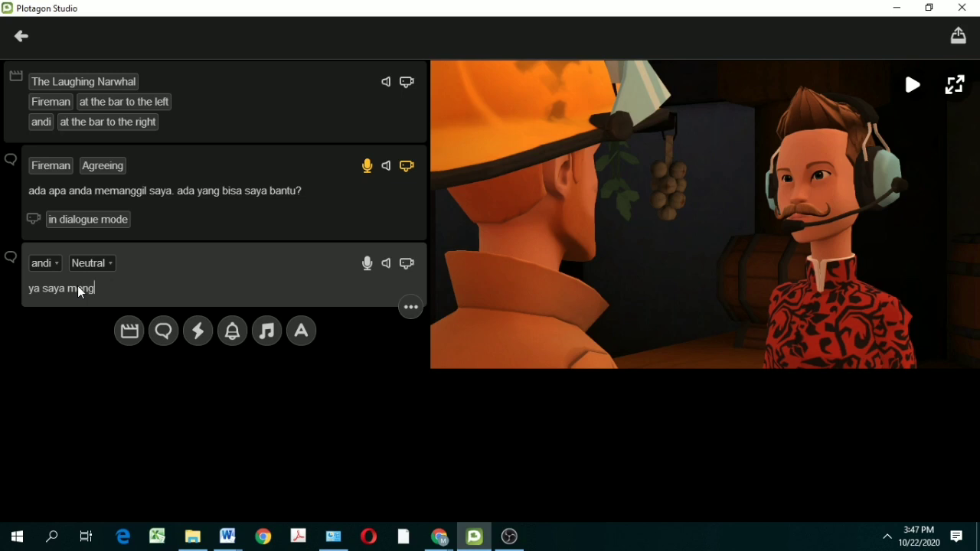
text(alami kebakaran, maka saya)
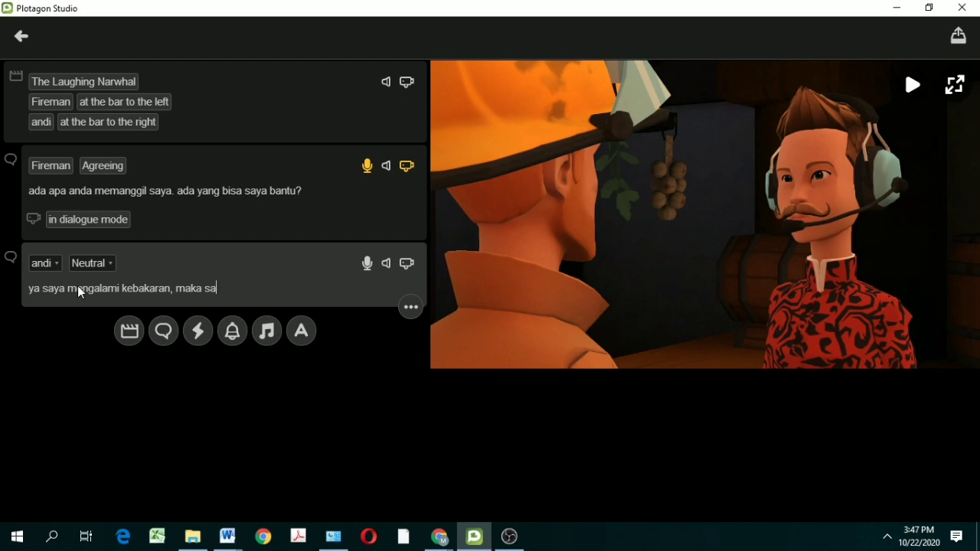
text( memanggil anda. tolong bantu saya!)
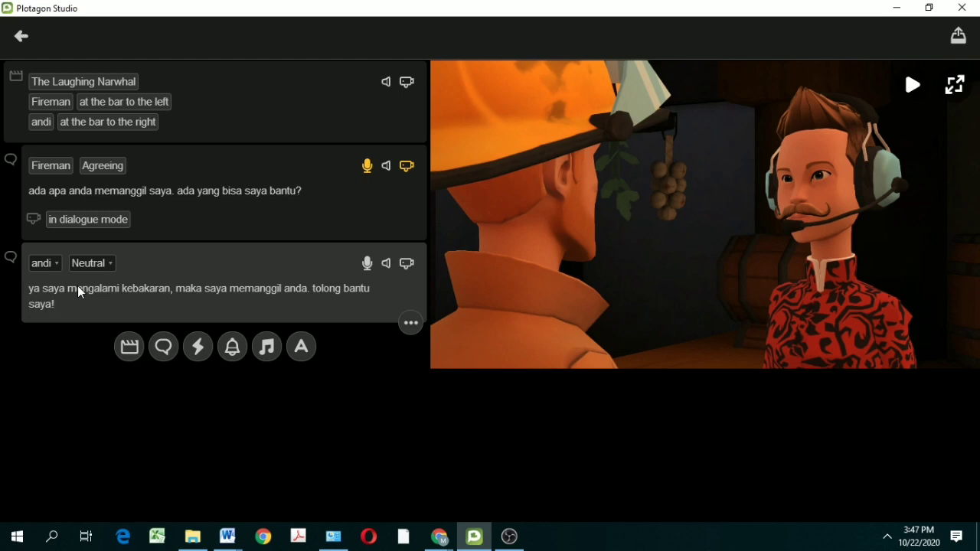
click(104, 265)
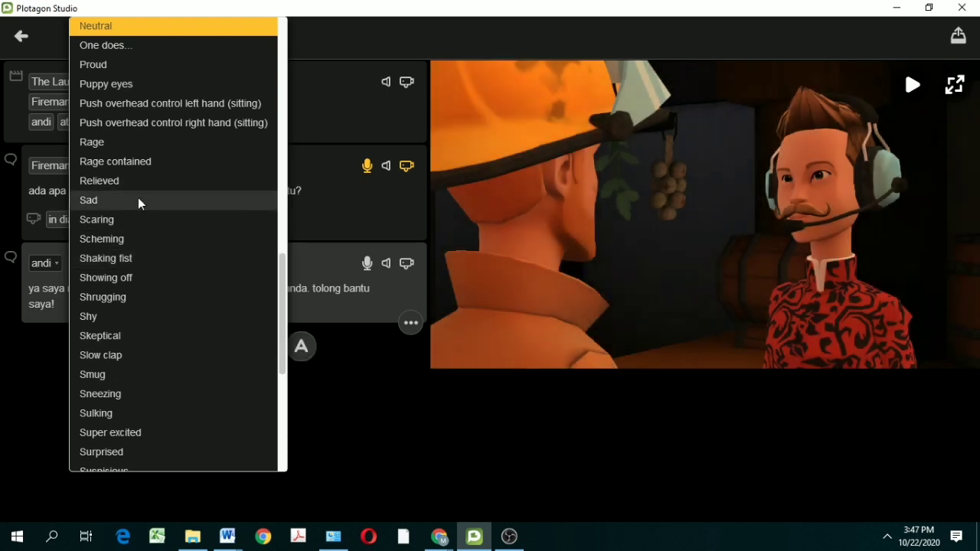
click(137, 199)
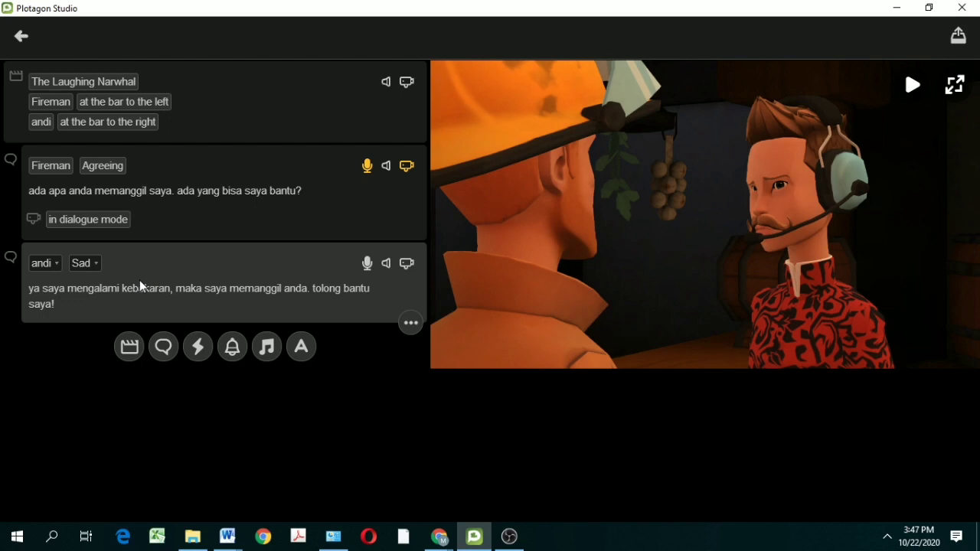
Record a voice for the custom character's line, accept the recording and play the line's preview.
click(913, 86)
click(367, 265)
click(369, 399)
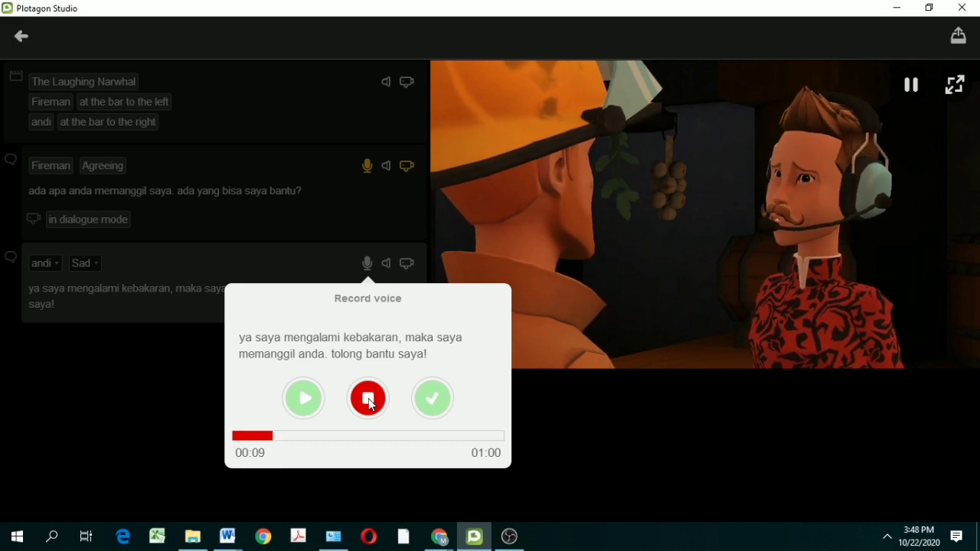
click(368, 398)
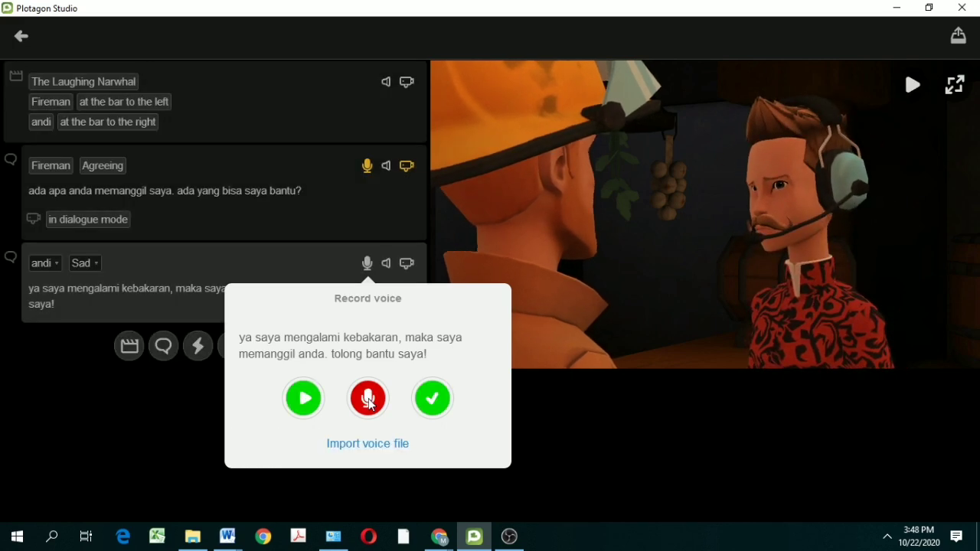
click(435, 399)
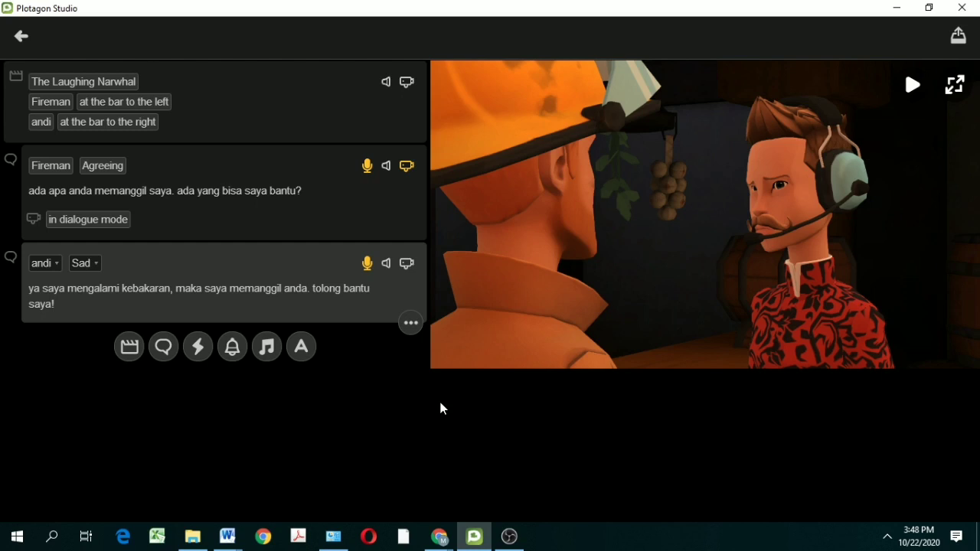
click(912, 85)
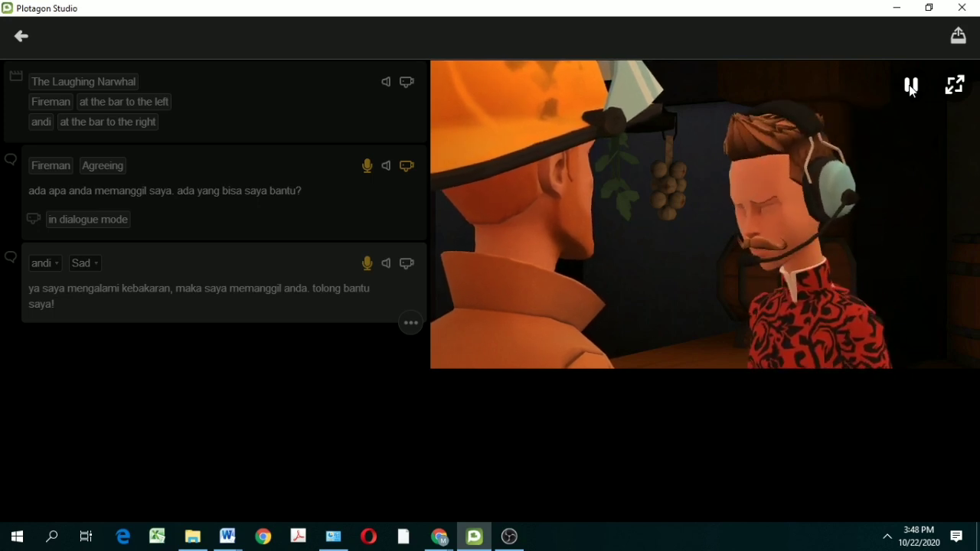
click(911, 86)
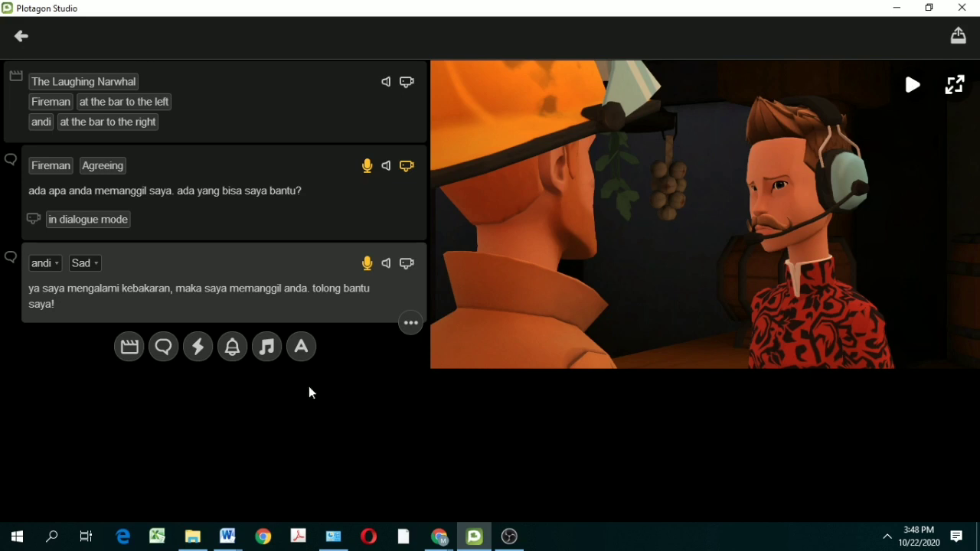
Add a camera setting to the custom character's line and set it to wide shot.
click(407, 264)
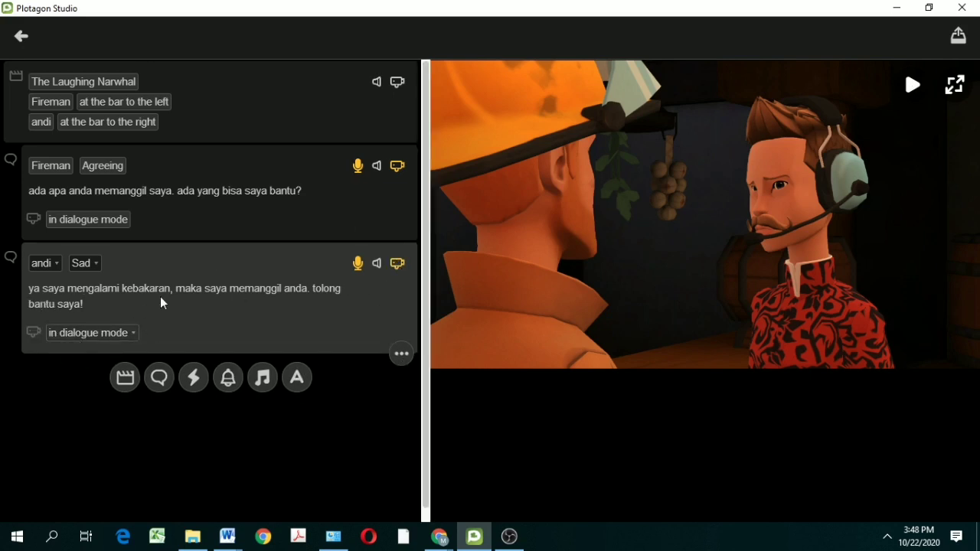
click(127, 334)
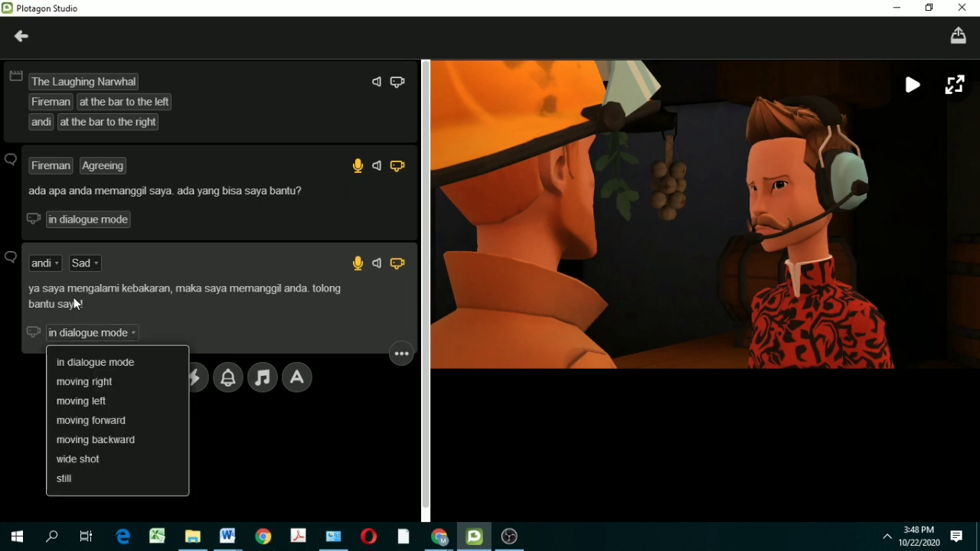
click(94, 460)
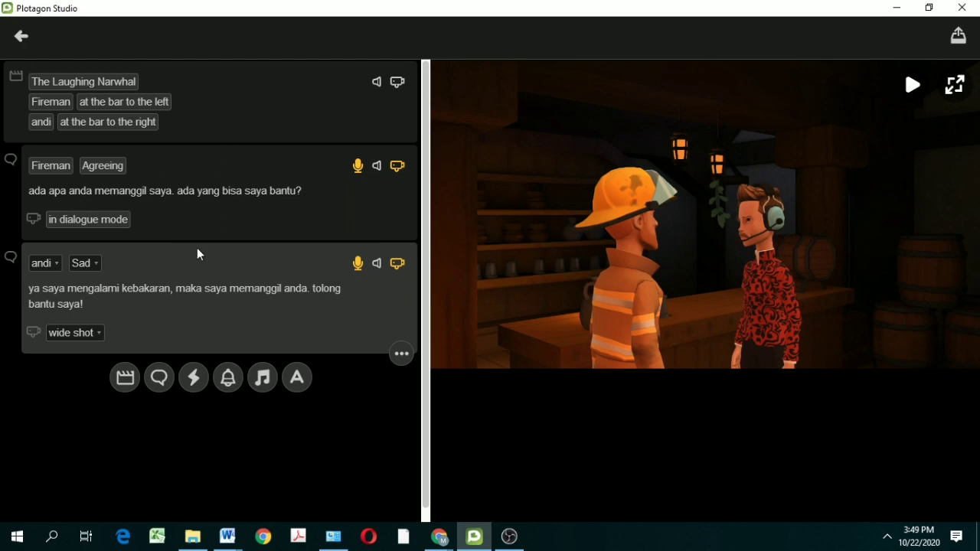
Add an action below the dialogue in which Fireman hugs the custom character.
click(201, 380)
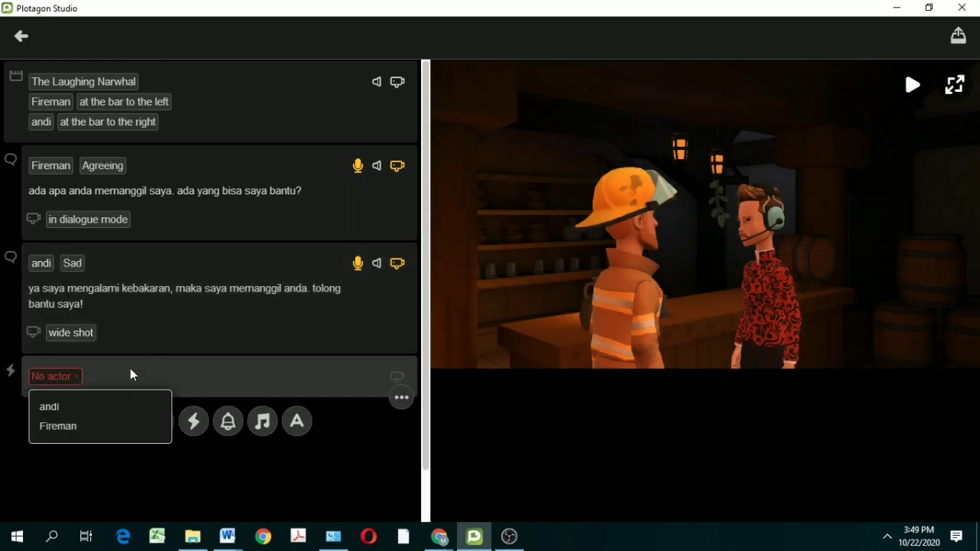
click(67, 428)
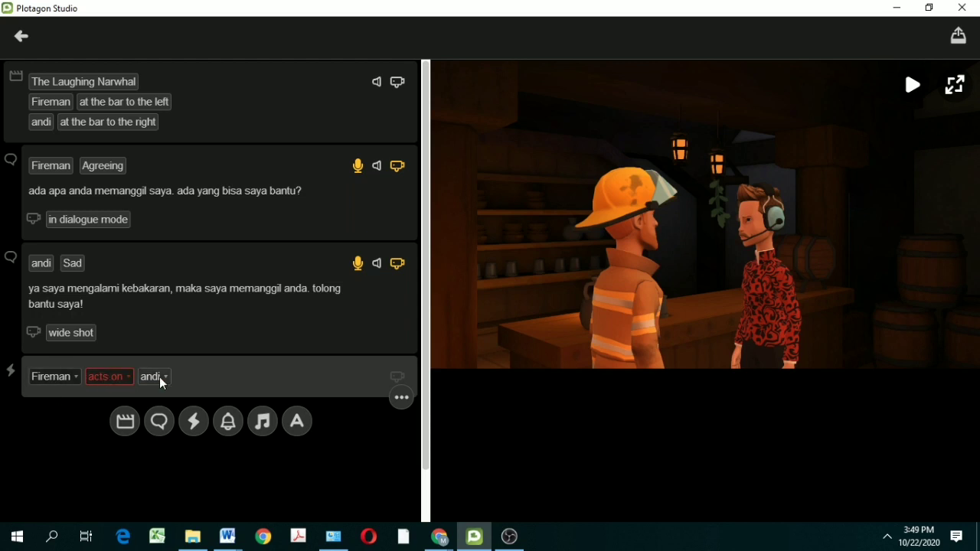
click(119, 379)
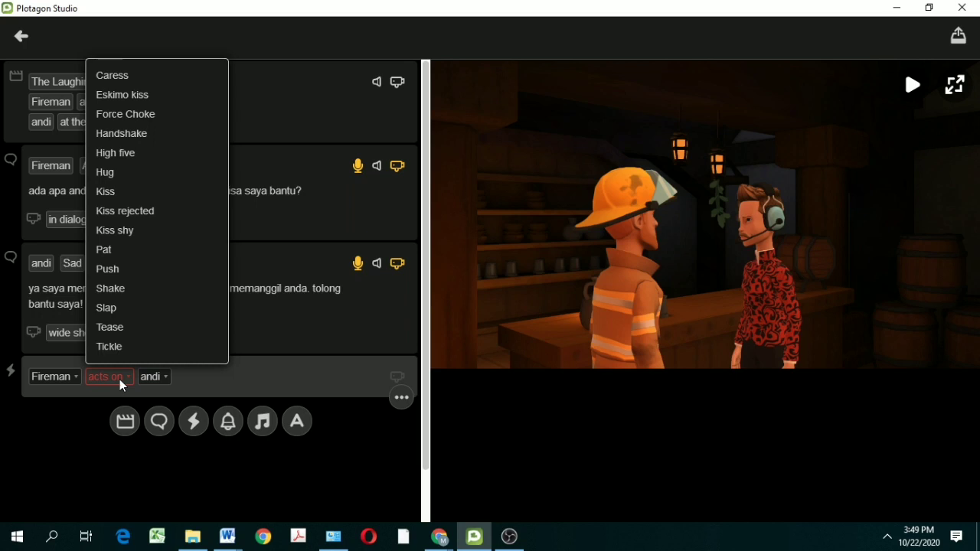
click(130, 168)
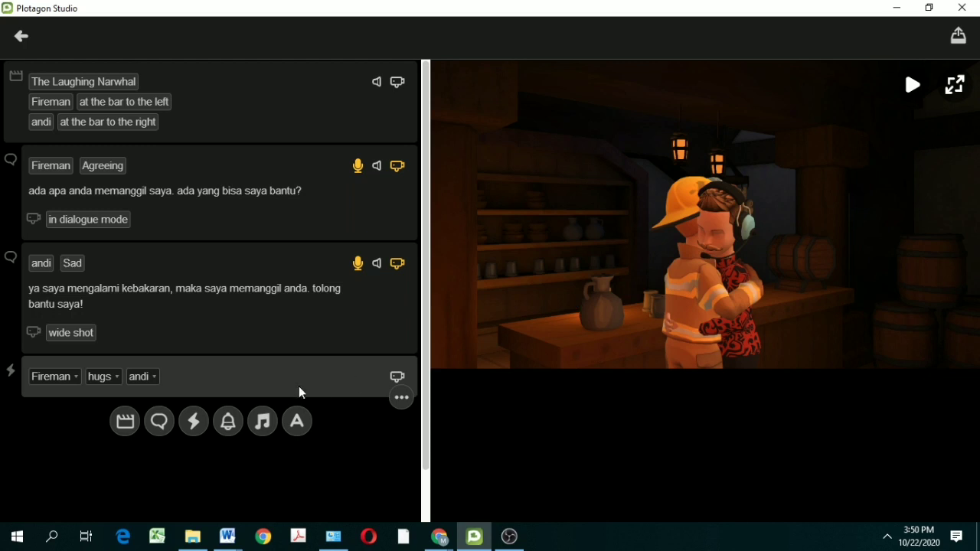
Add a camera setting to the hug action, try still, set it to in interaction mode and play the preview.
click(397, 377)
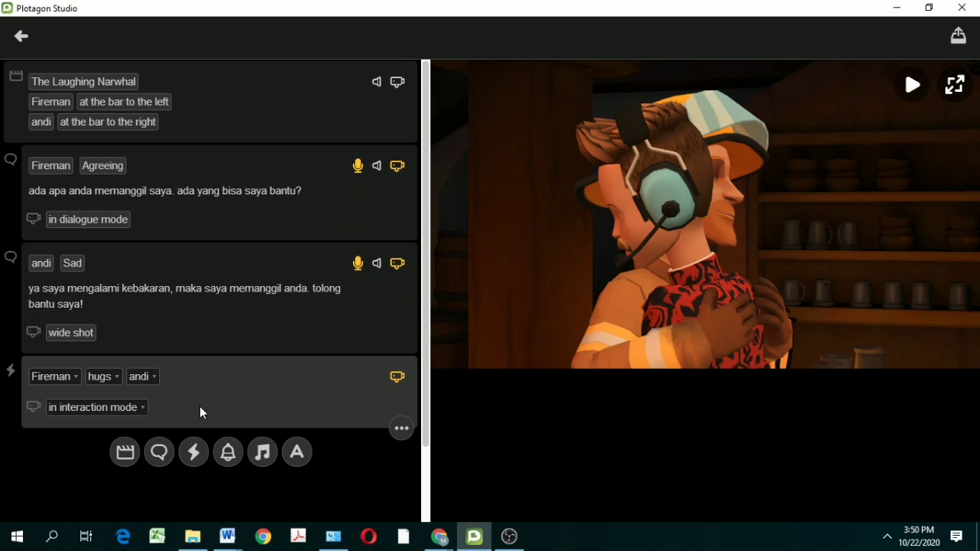
click(126, 410)
click(124, 379)
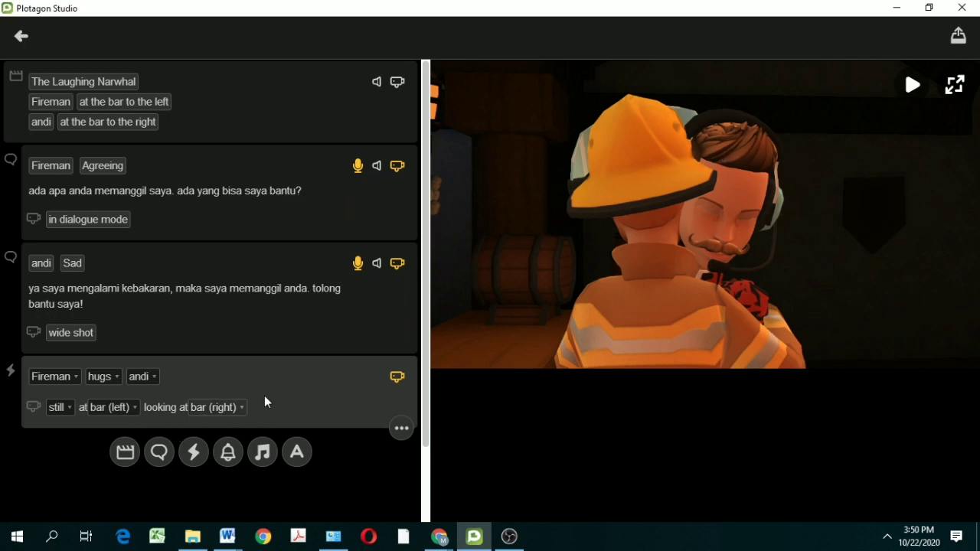
click(69, 410)
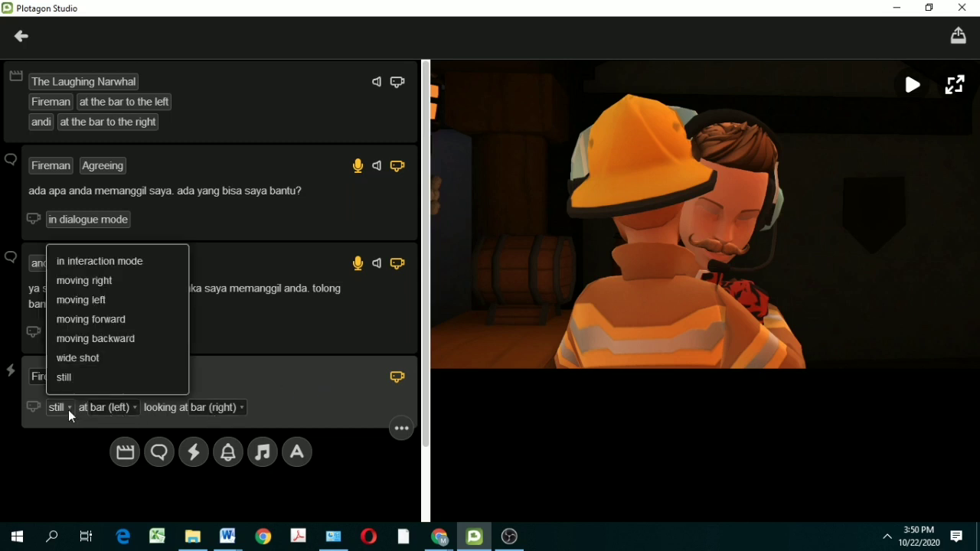
click(163, 264)
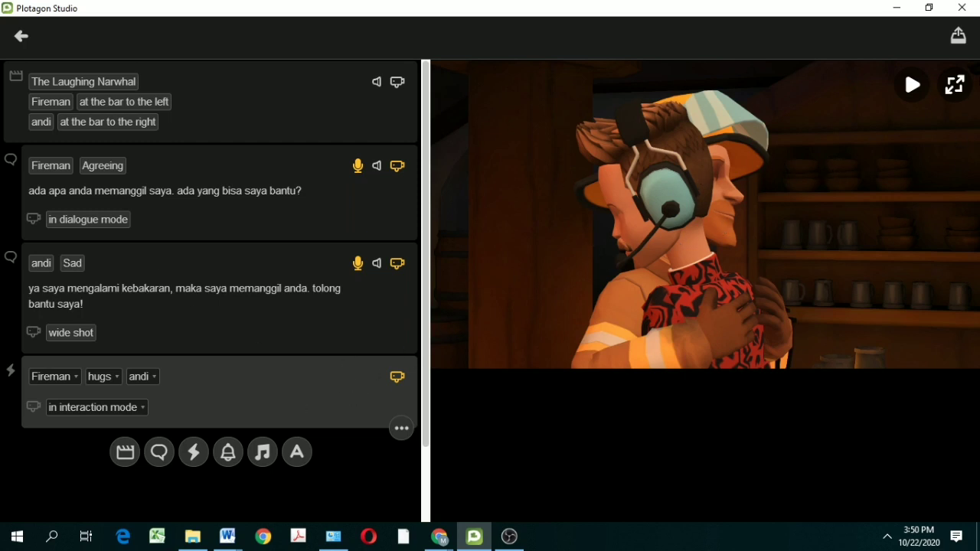
click(913, 85)
Add a sound effect below the hug action, trying Death beam before setting it to Gong.
click(229, 453)
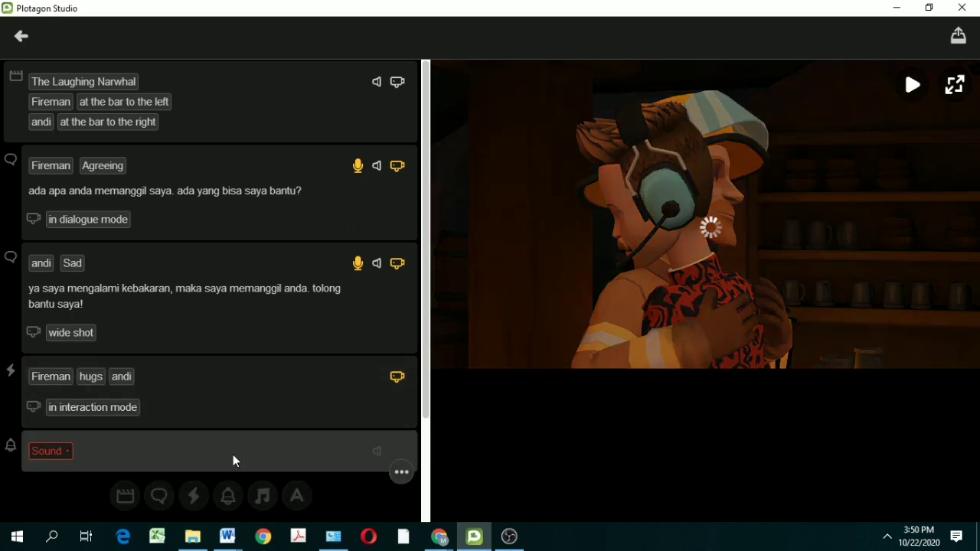
click(52, 447)
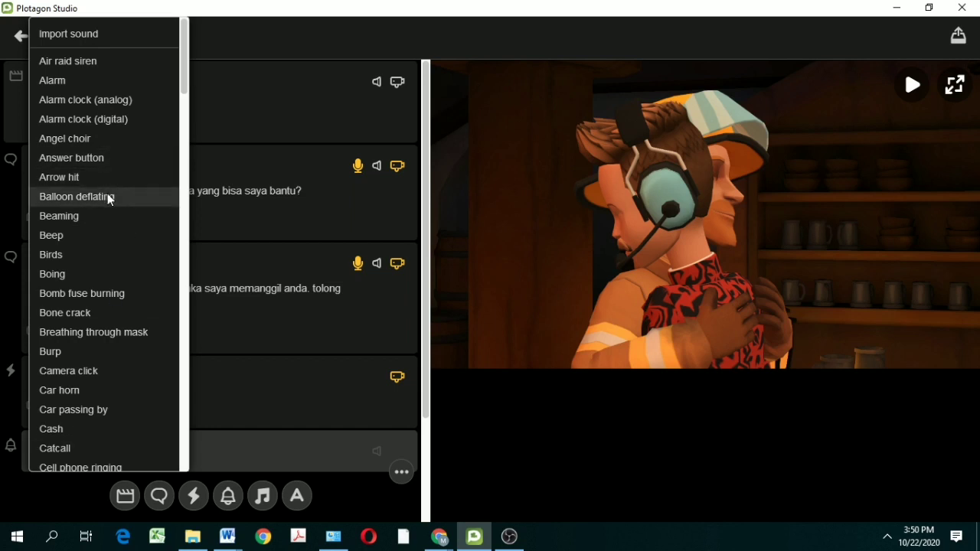
scroll(108, 200, down, 3)
scroll(109, 200, down, 4)
scroll(109, 202, down, 7)
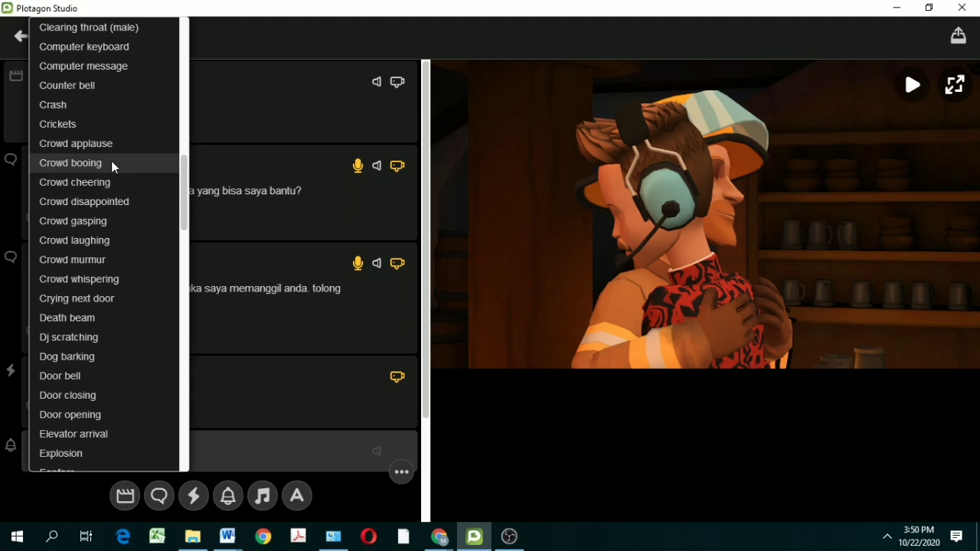
click(97, 313)
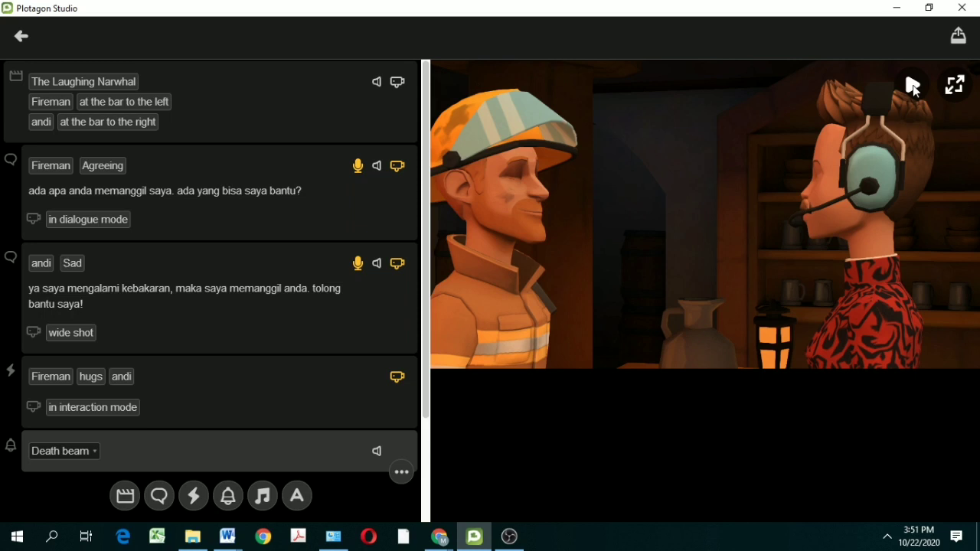
click(89, 452)
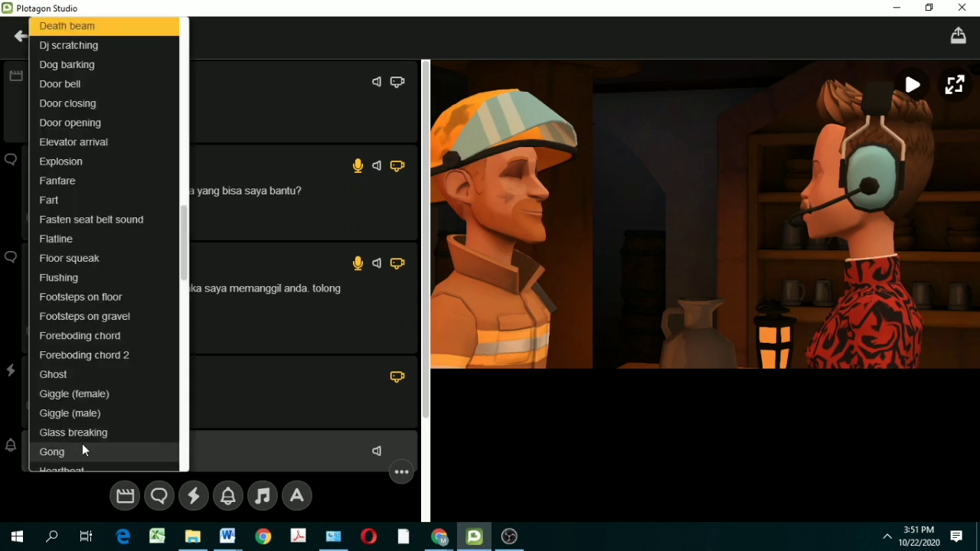
click(82, 451)
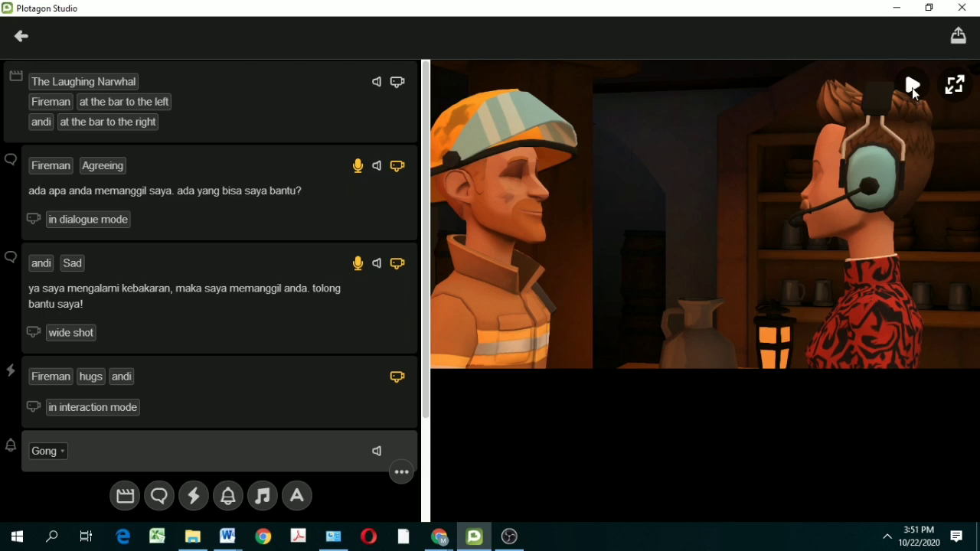
Raise the volume of the Gong sound effect to the maximum.
scroll(323, 452, down, 2)
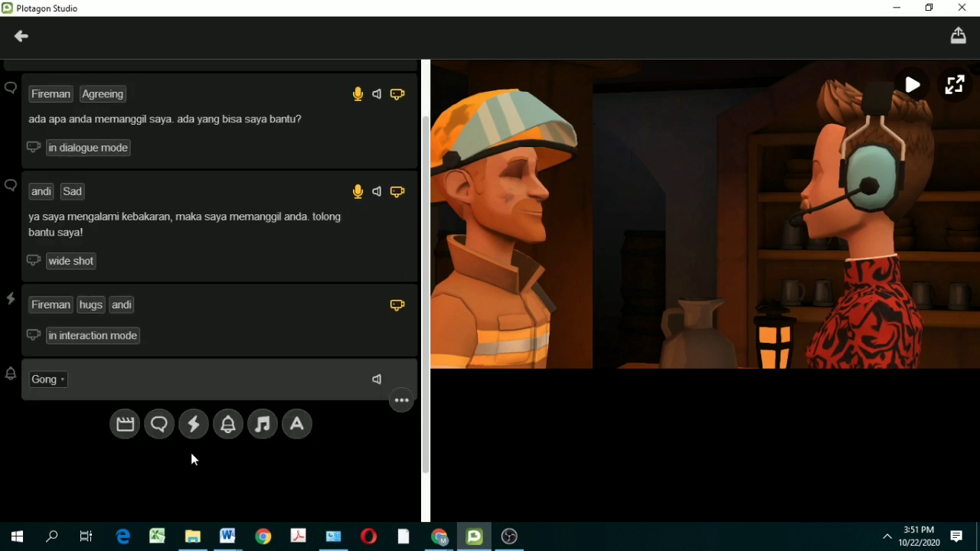
click(377, 380)
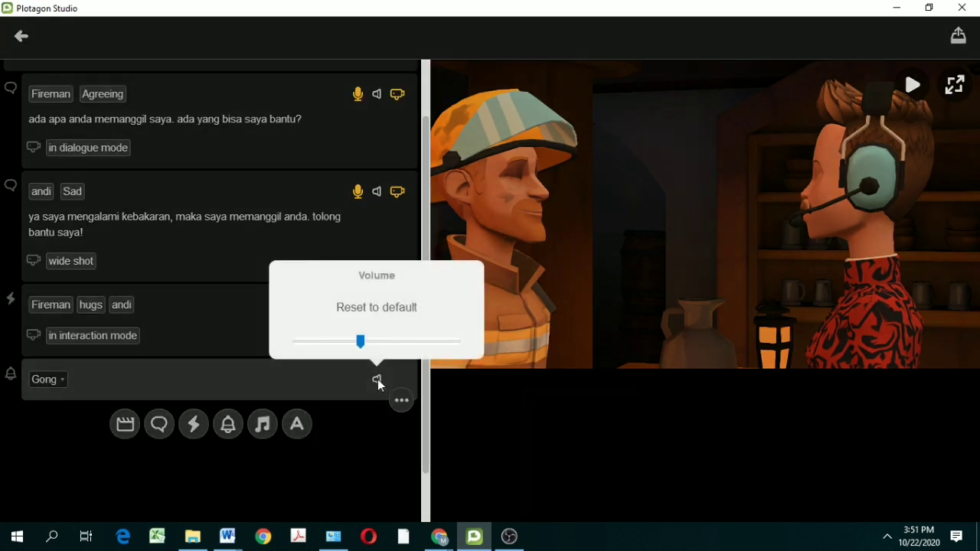
drag(361, 342, 466, 357)
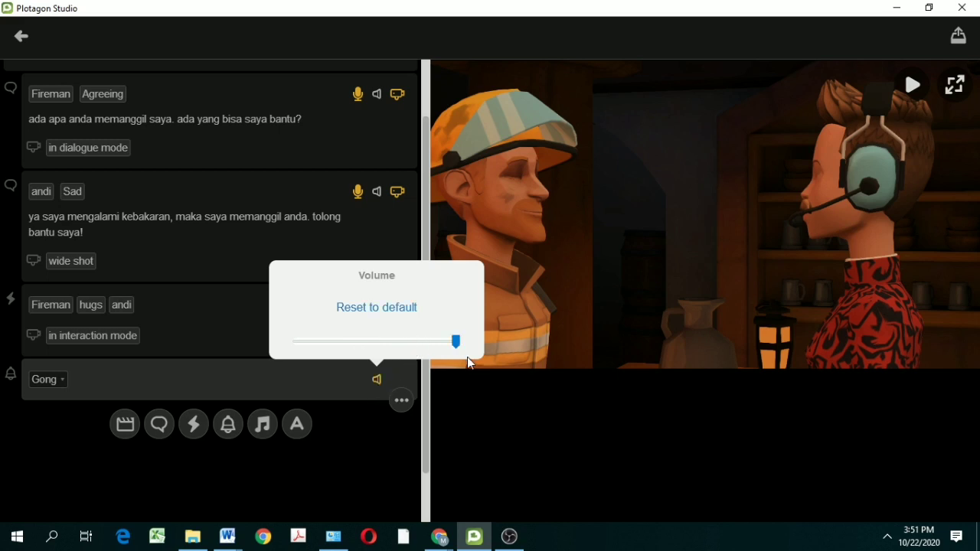
click(383, 433)
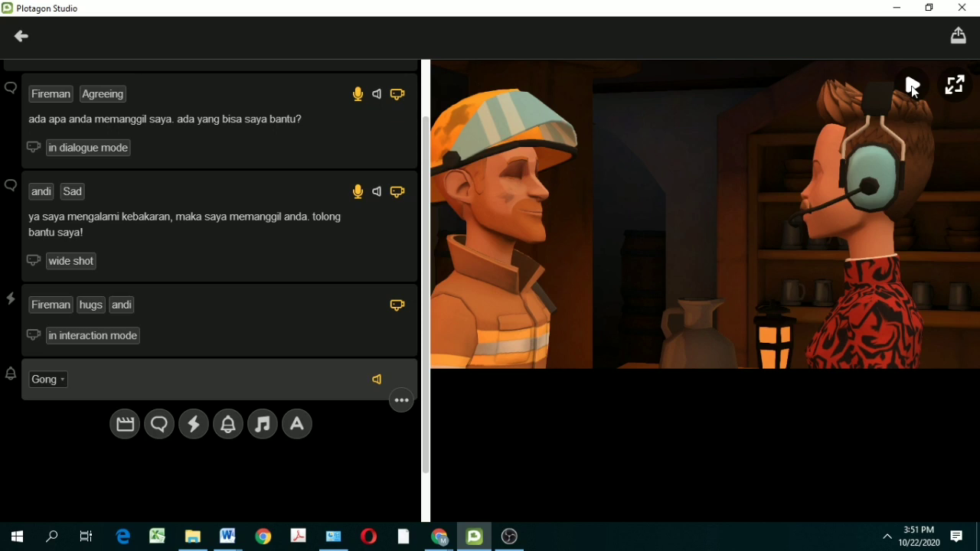
Try the male evil laughter and Sad trombone sounds, and set the sound effect to Thunder.
click(63, 379)
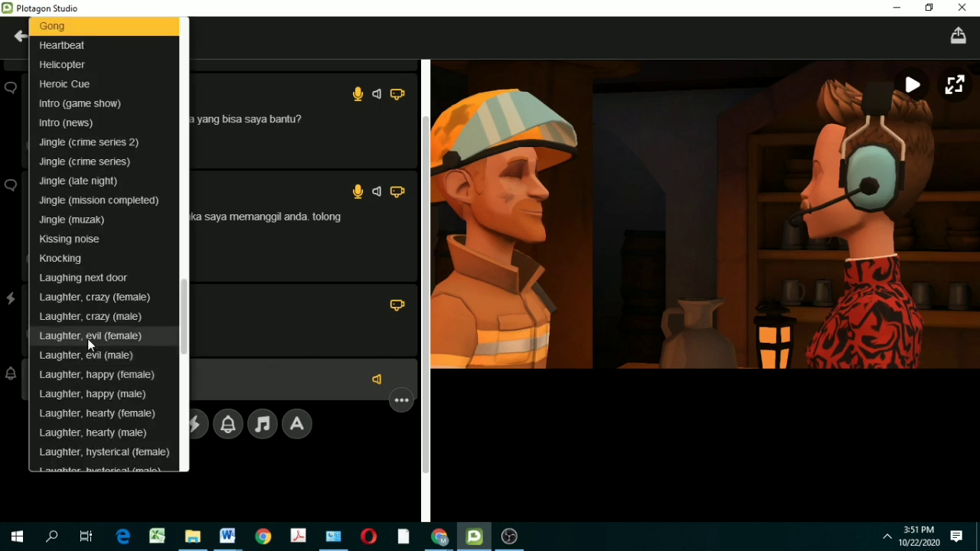
click(75, 359)
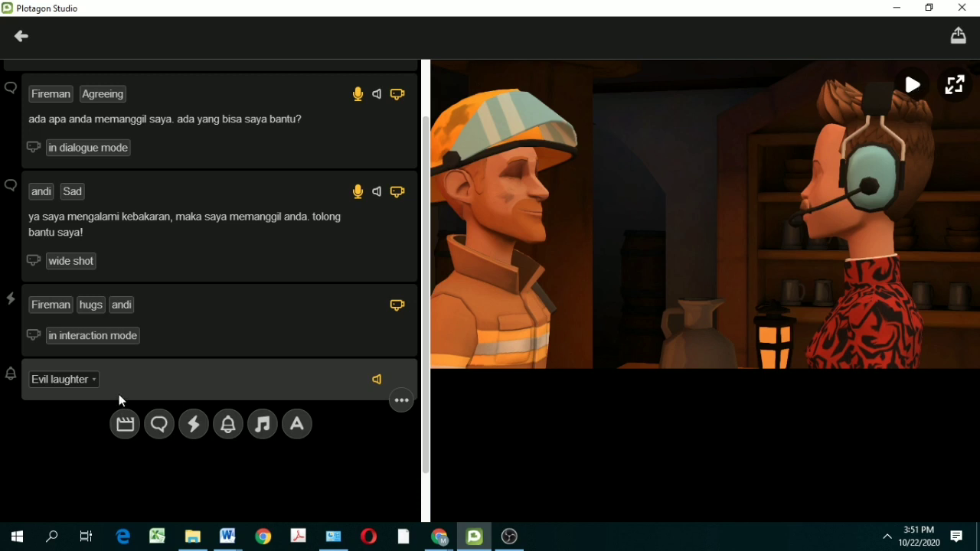
click(95, 379)
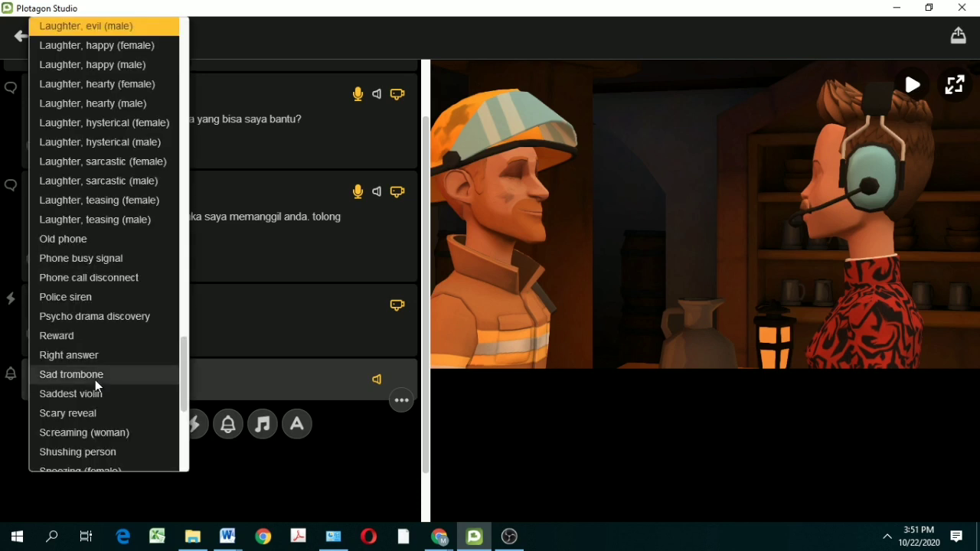
click(97, 382)
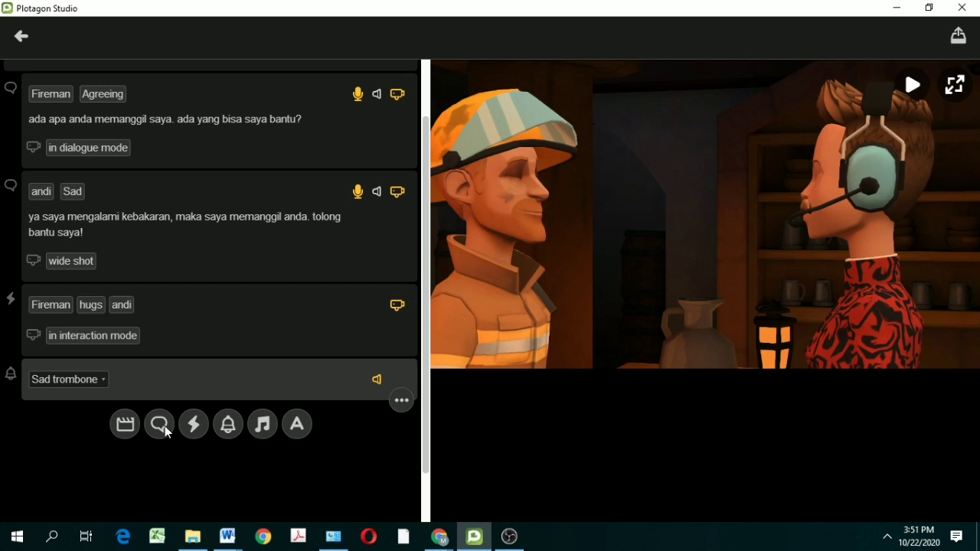
click(102, 382)
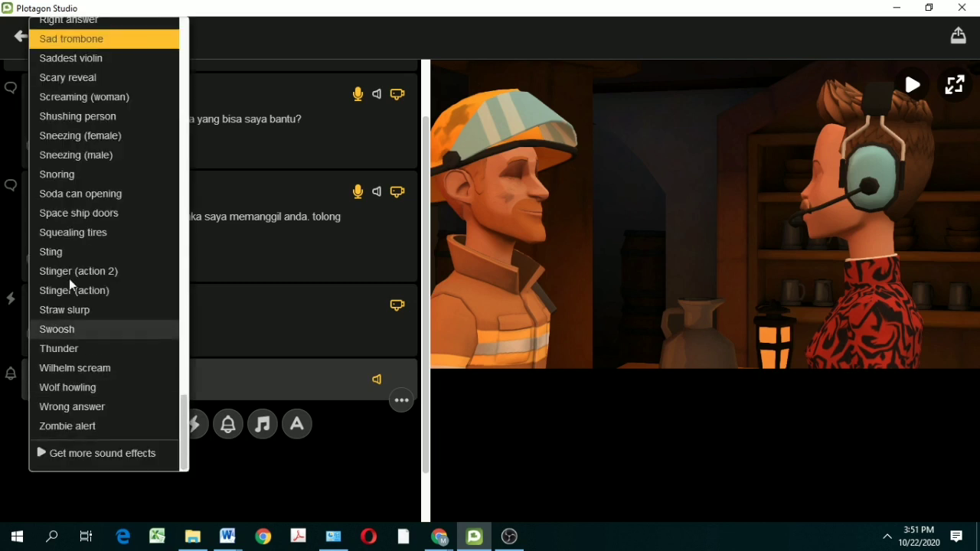
click(59, 348)
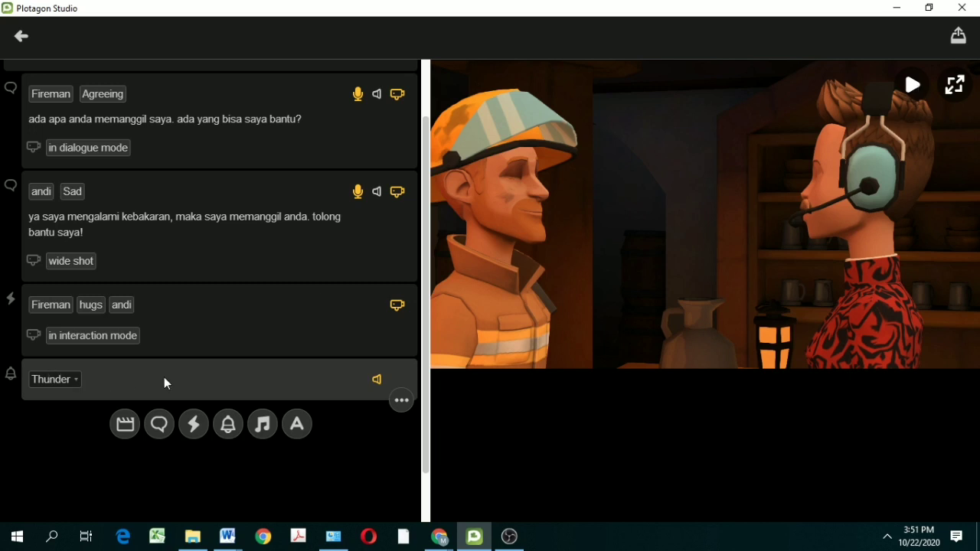
click(401, 401)
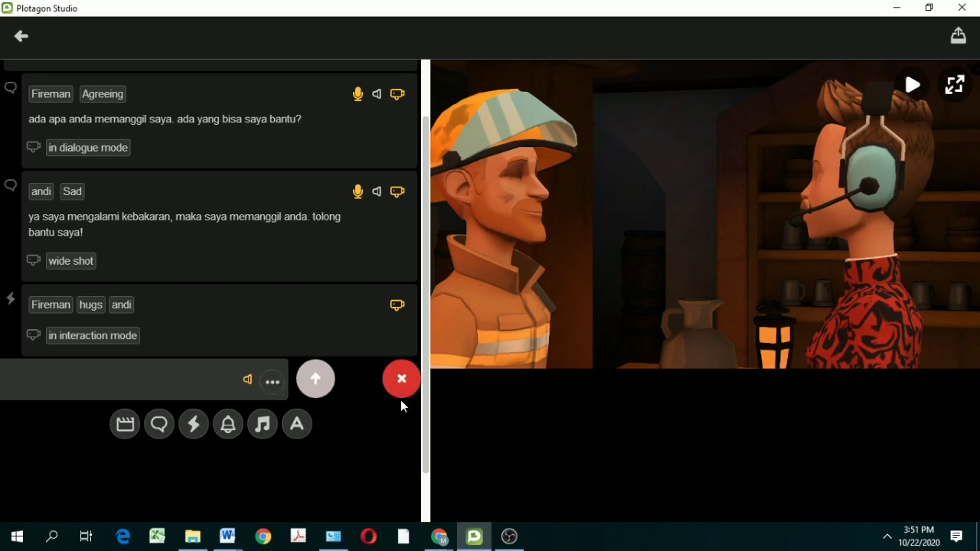
click(271, 383)
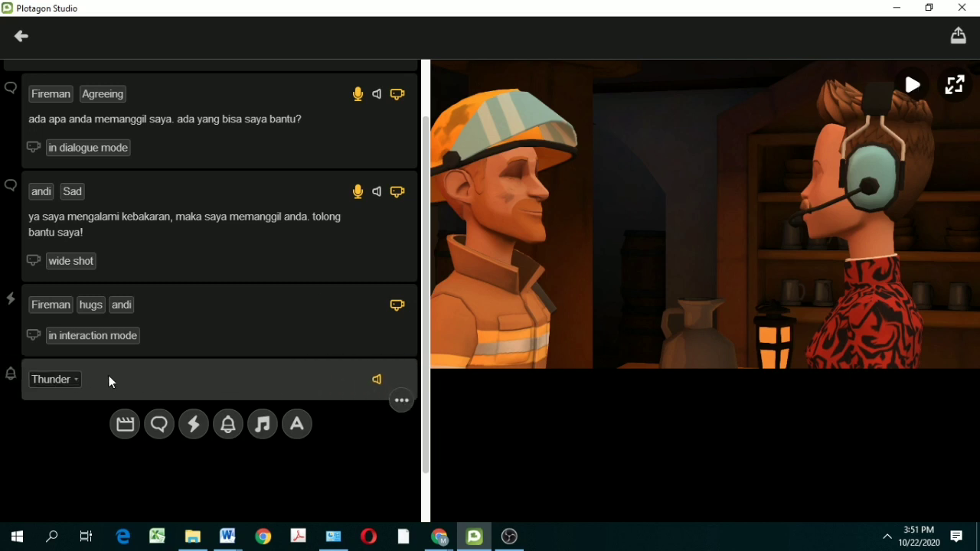
Add Anticipating music below the Thunder sound effect and raise its volume to the maximum.
click(262, 426)
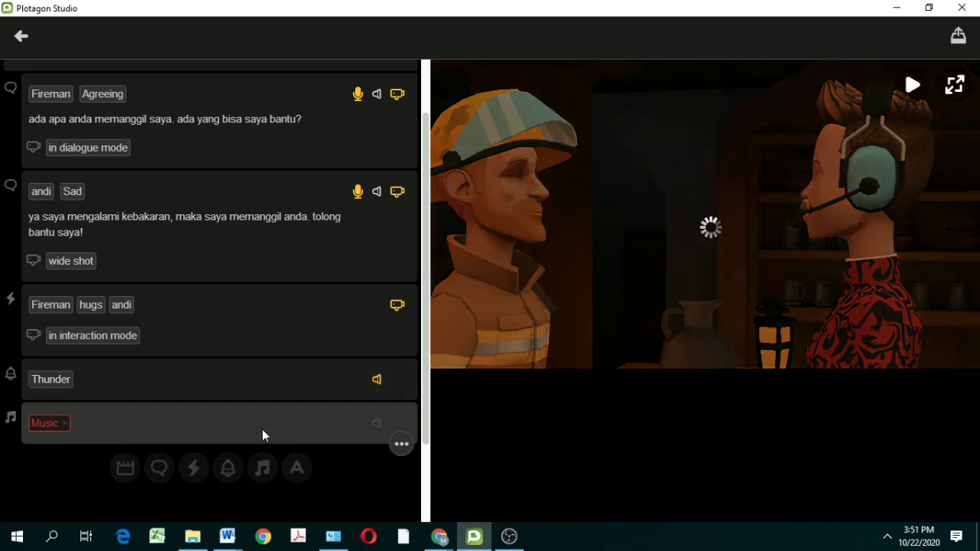
click(38, 422)
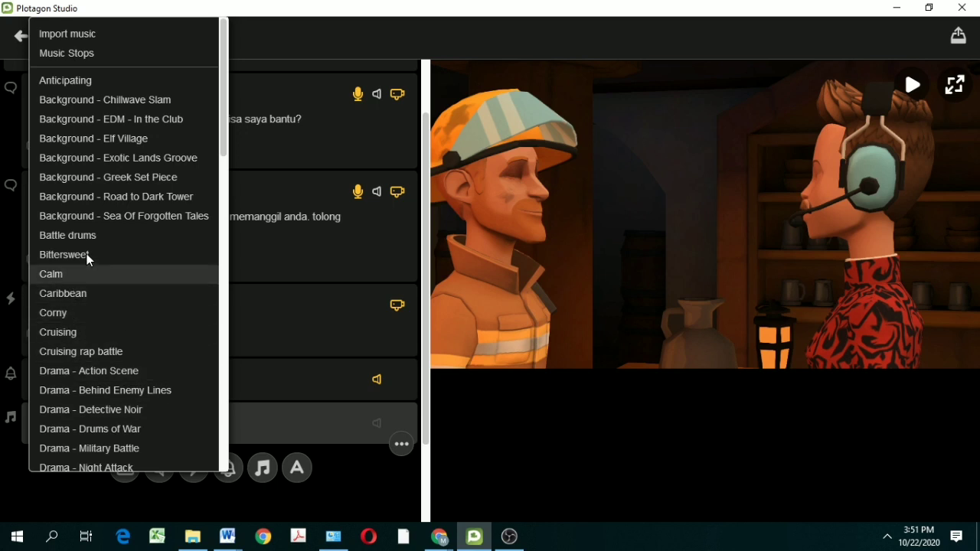
click(88, 87)
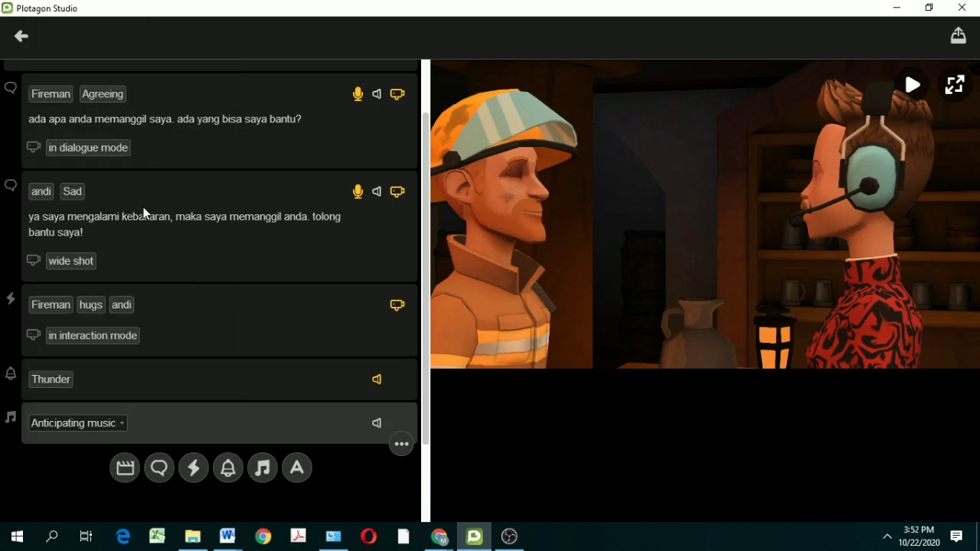
click(377, 422)
drag(321, 385, 480, 391)
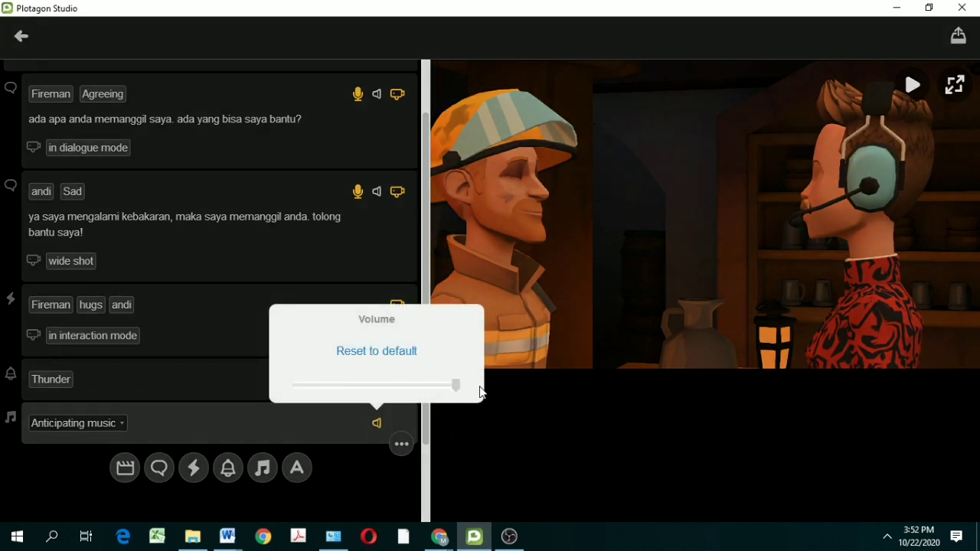
click(320, 442)
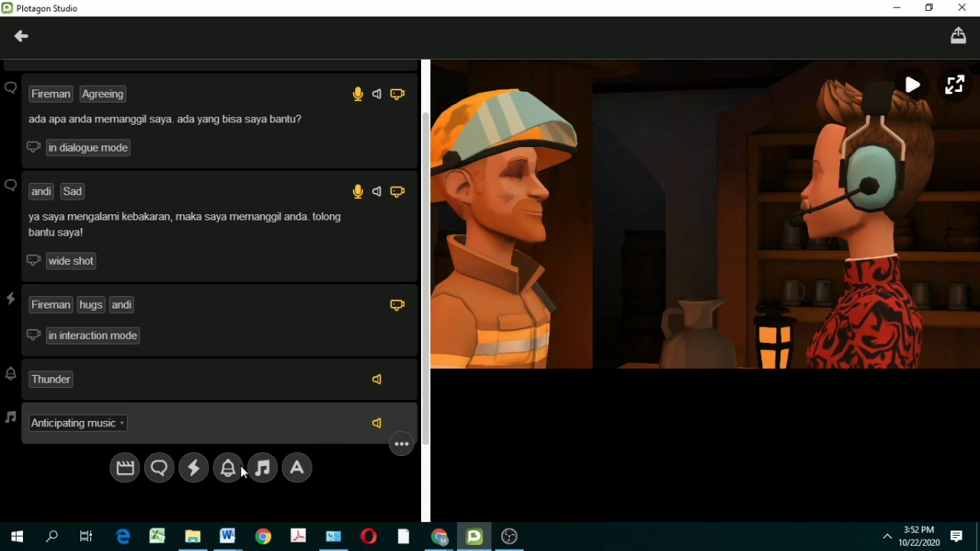
Add an action below the music in which andi pats Fireman, with the camera in interaction mode.
click(196, 474)
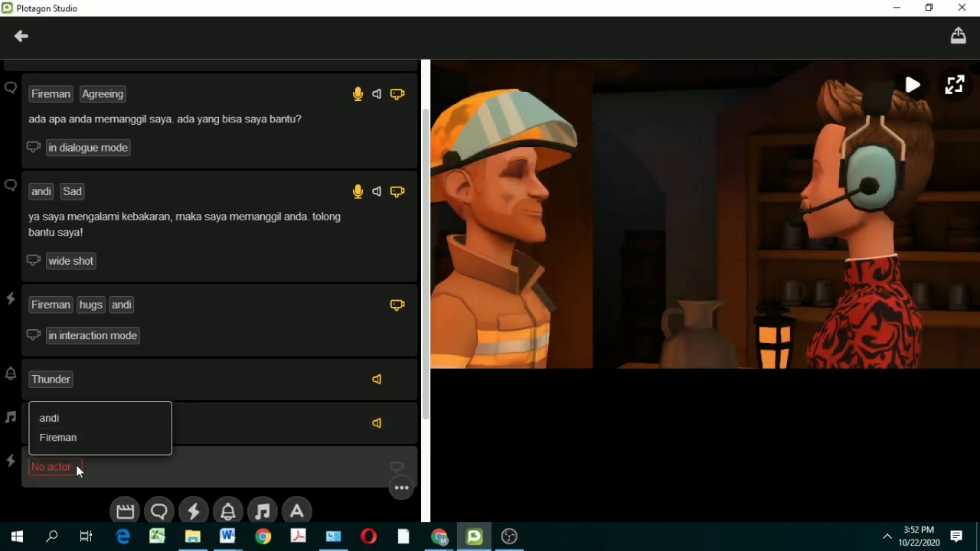
click(75, 466)
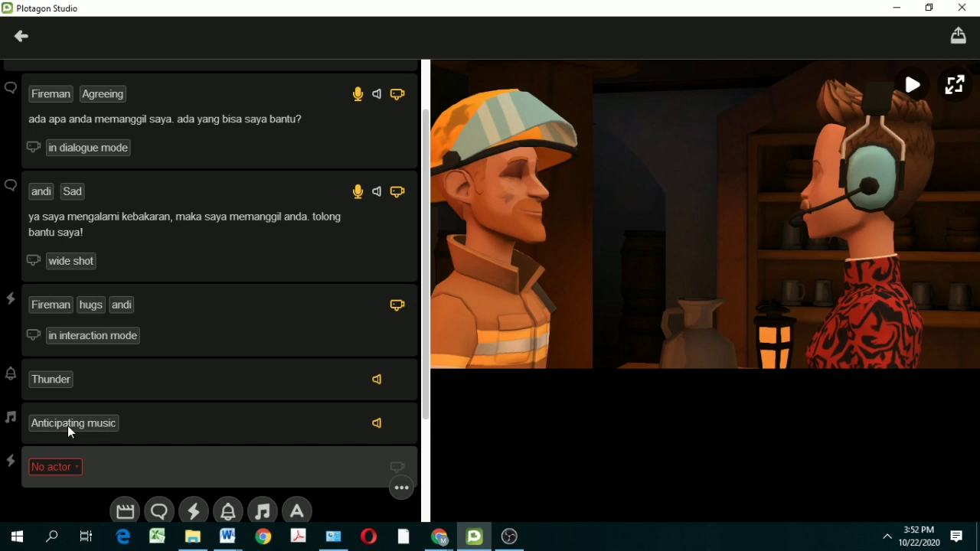
click(66, 464)
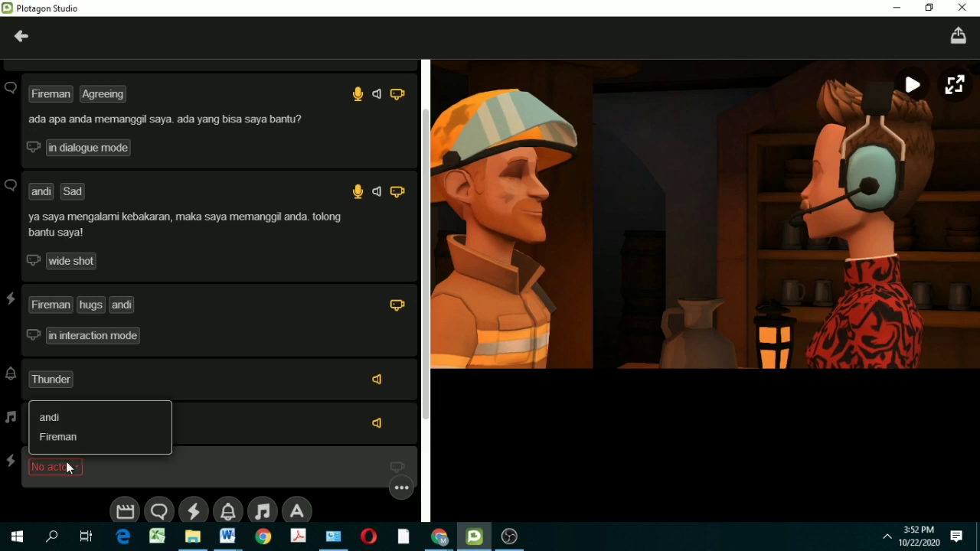
click(54, 417)
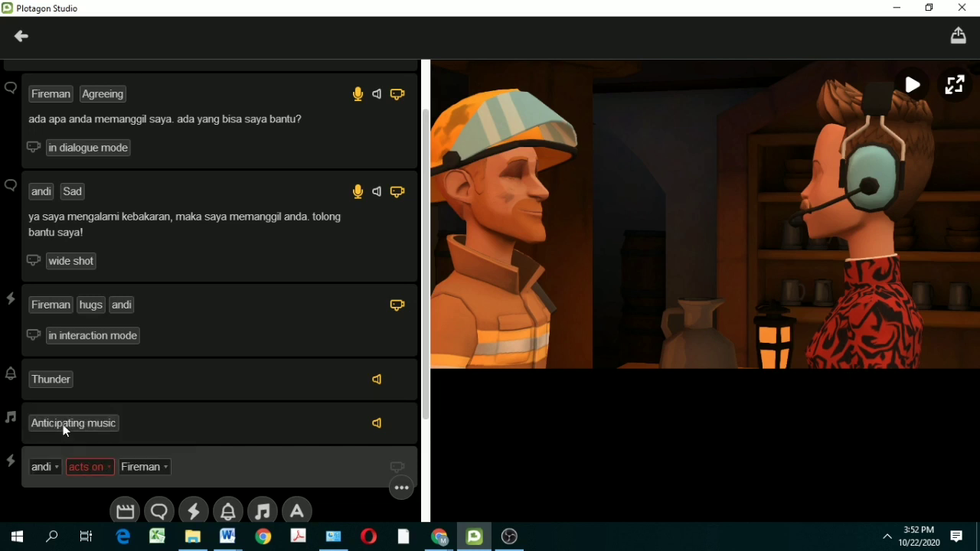
click(111, 465)
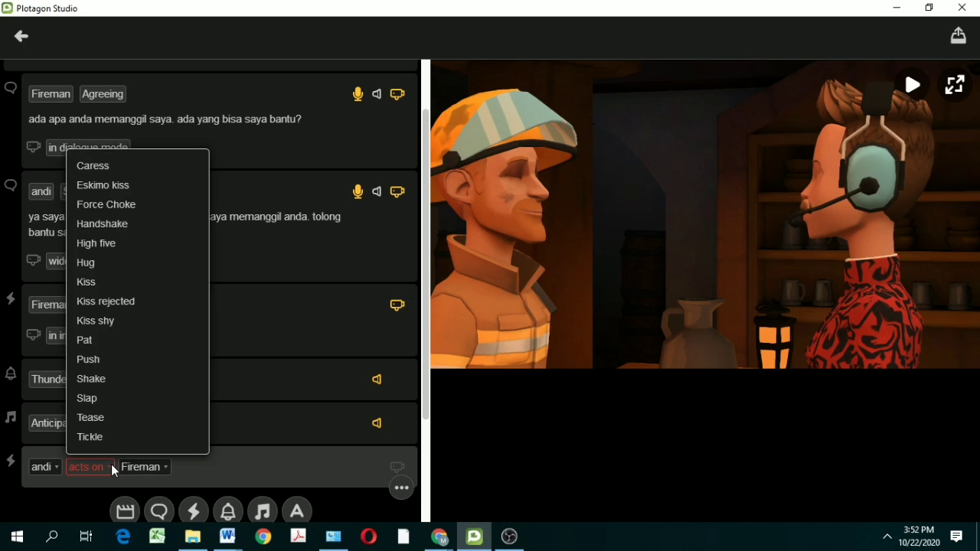
click(129, 341)
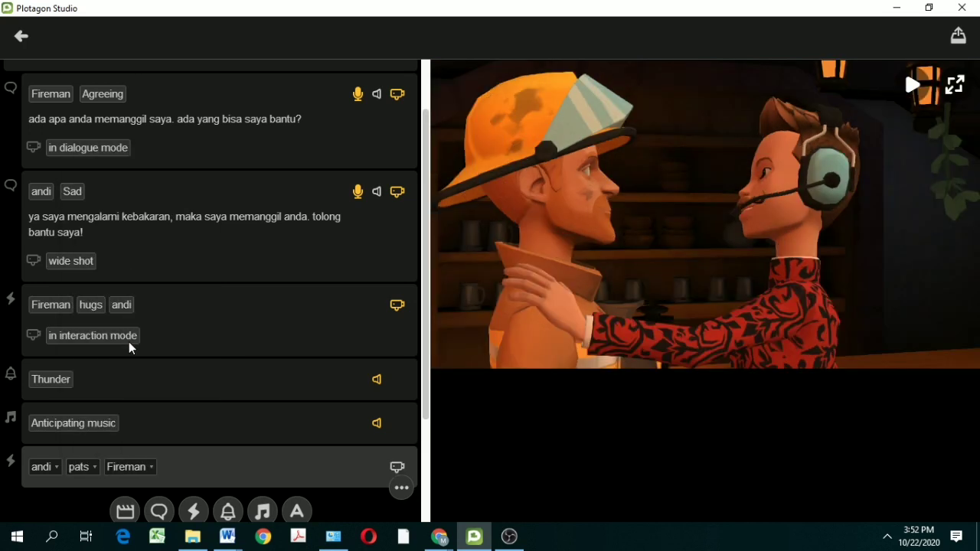
click(396, 469)
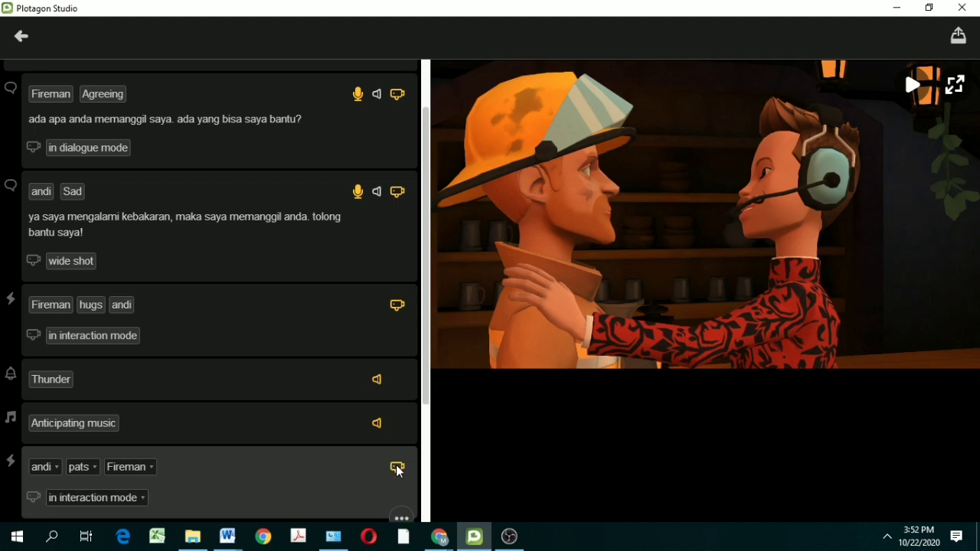
Play the preview of the whole video from The Laughing Narwhal scene, then stop it.
scroll(345, 497, down, 3)
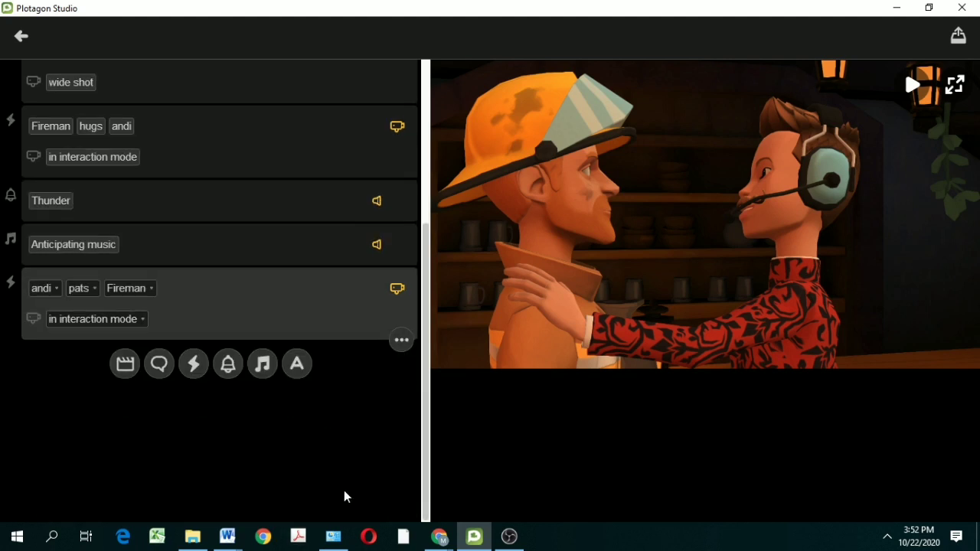
scroll(321, 442, up, 1)
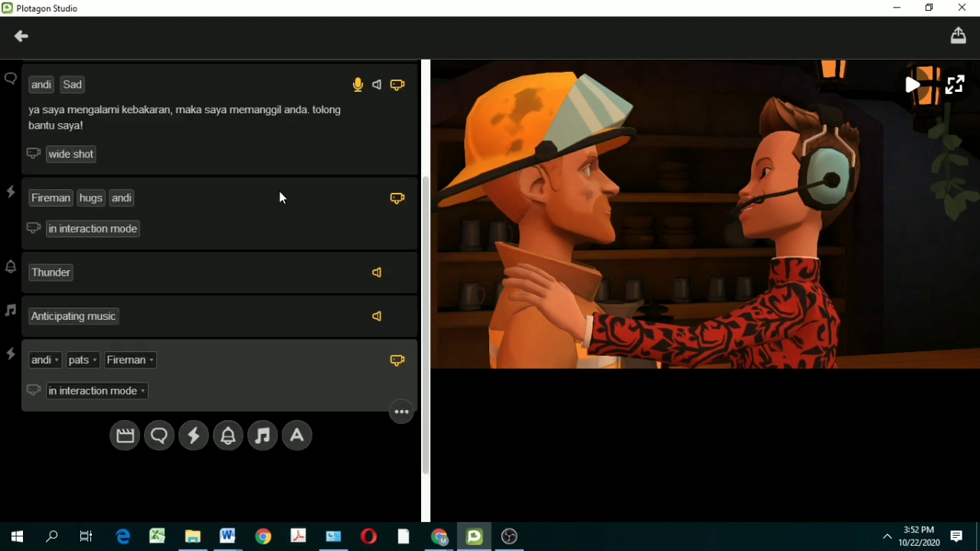
scroll(279, 198, up, 2)
click(220, 105)
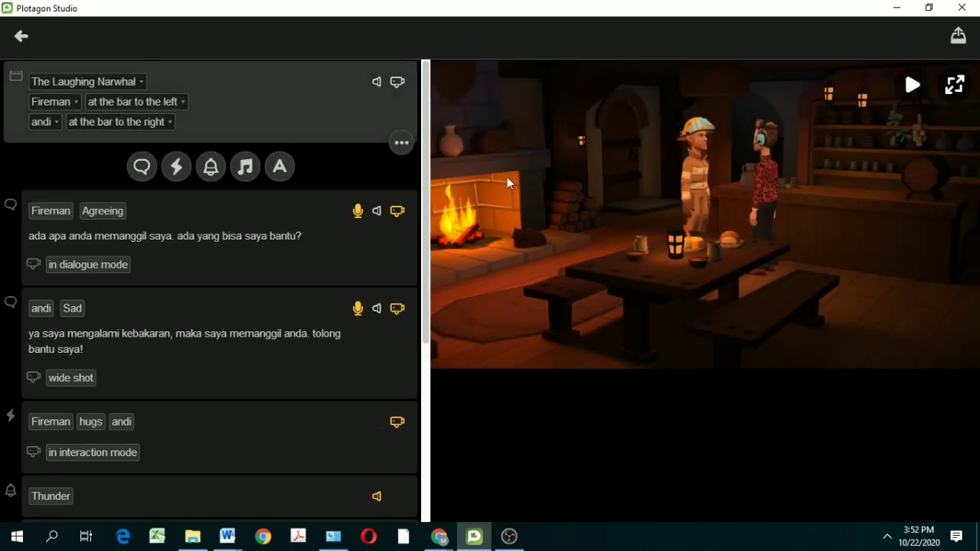
click(913, 86)
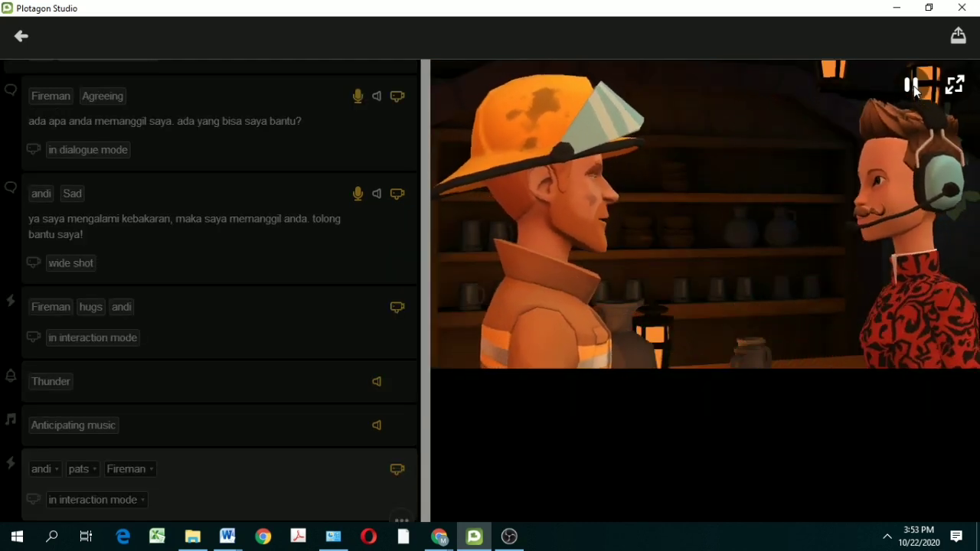
click(912, 86)
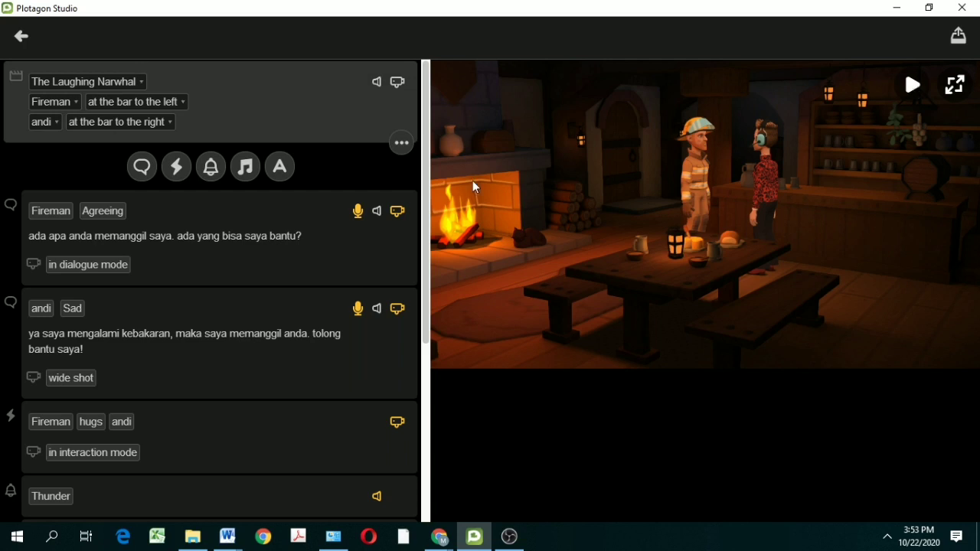
Add a centered, silent text block directly below The Laughing Narwhal scene.
scroll(216, 349, down, 3)
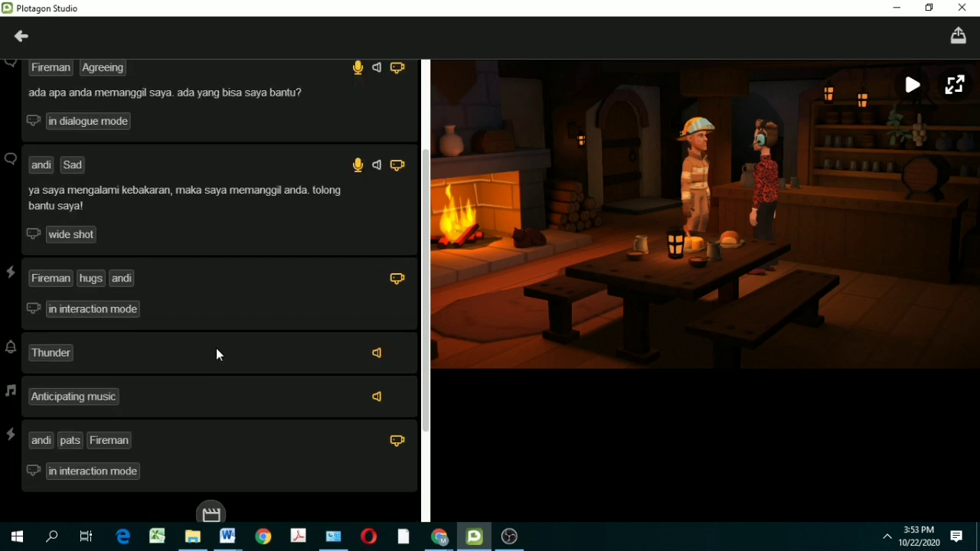
scroll(217, 349, down, 2)
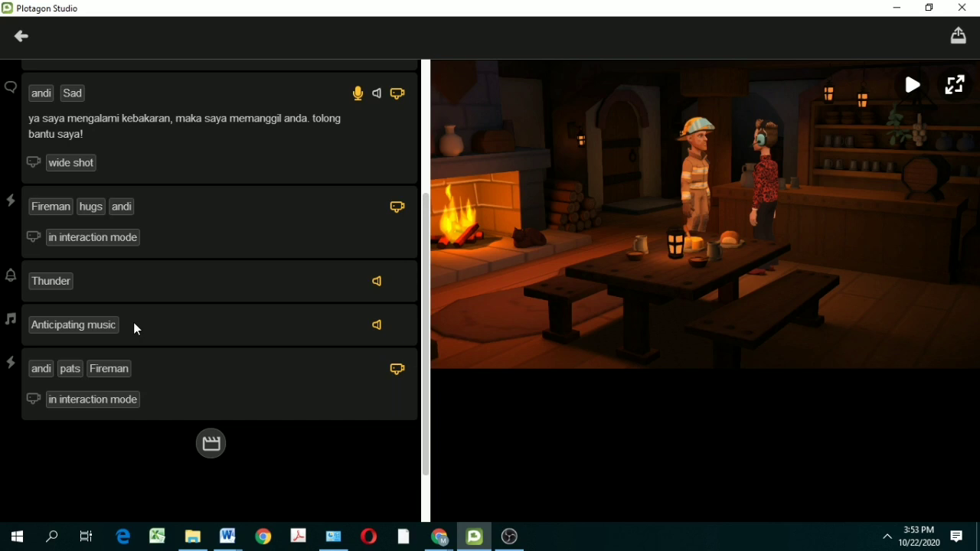
scroll(190, 360, up, 5)
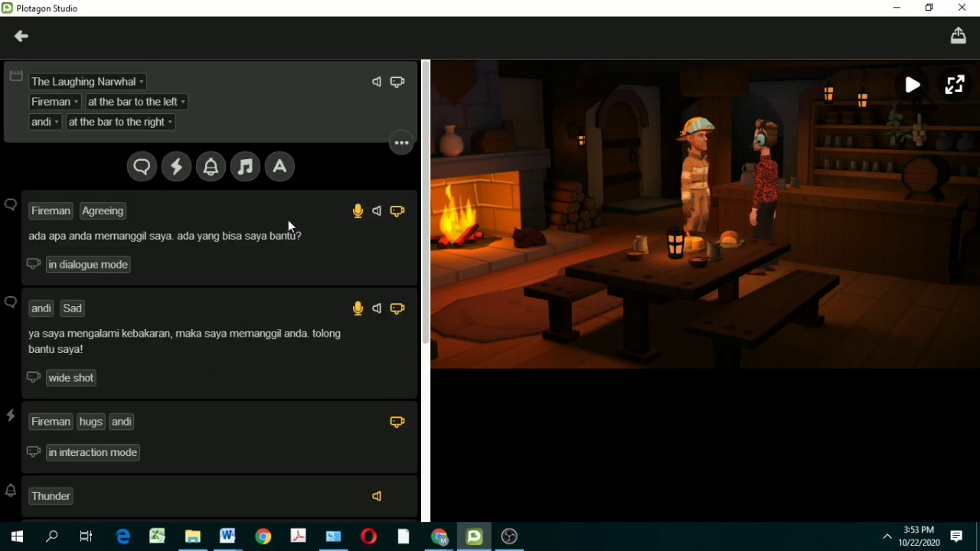
scroll(261, 334, down, 5)
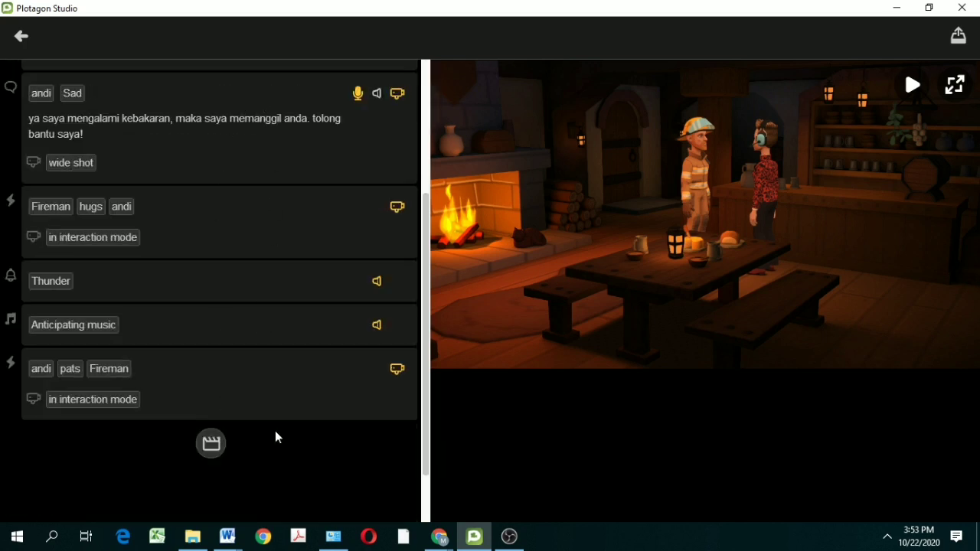
scroll(306, 425, up, 5)
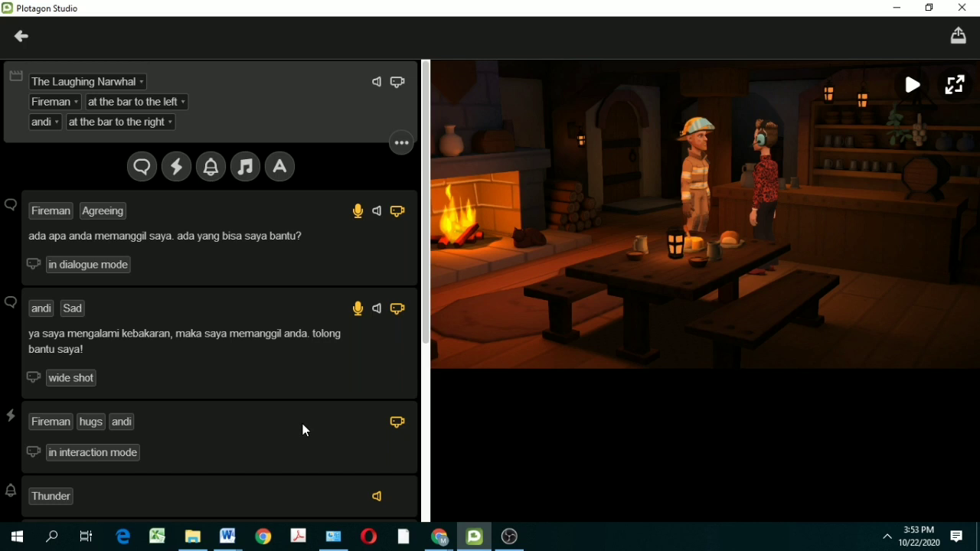
click(280, 167)
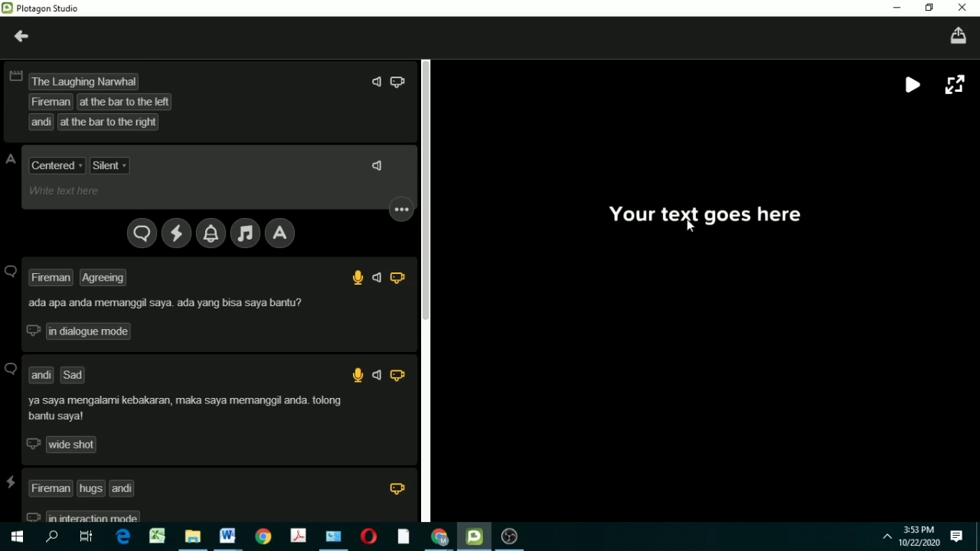
click(281, 235)
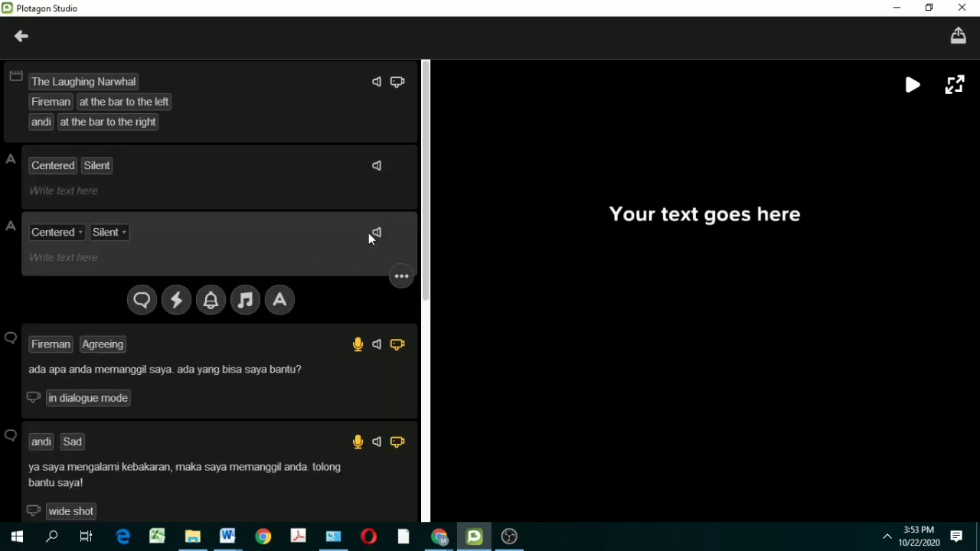
click(402, 276)
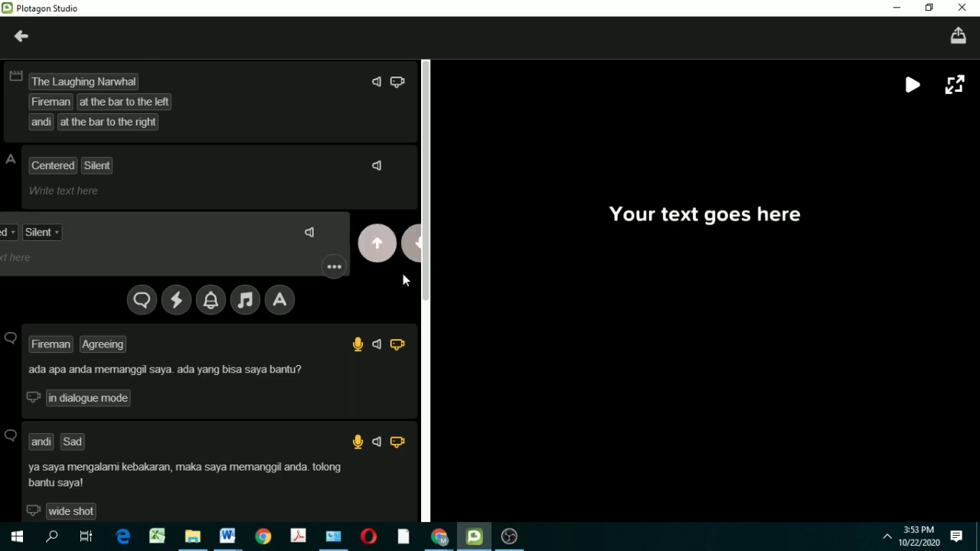
click(407, 243)
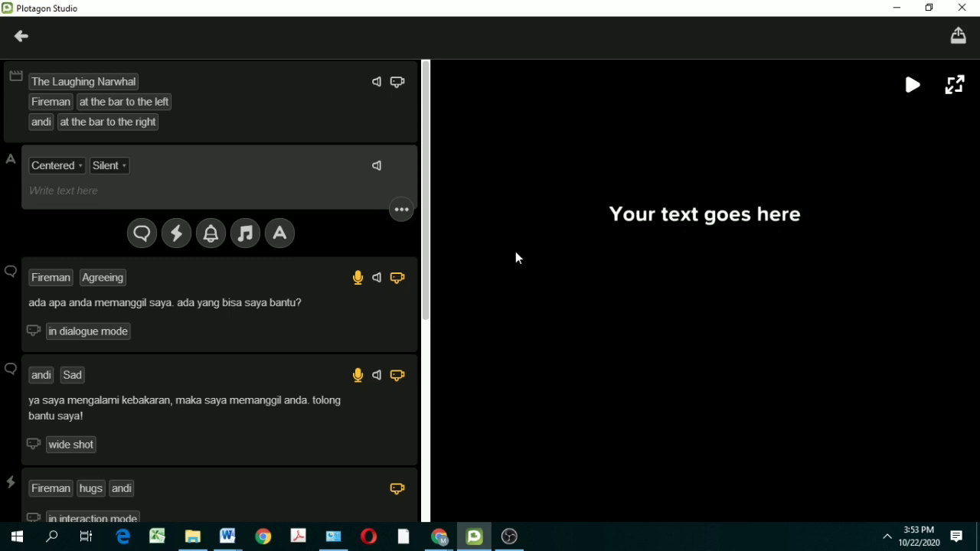
Enter "the end" as the content of the centered text block.
click(65, 192)
text(the end)
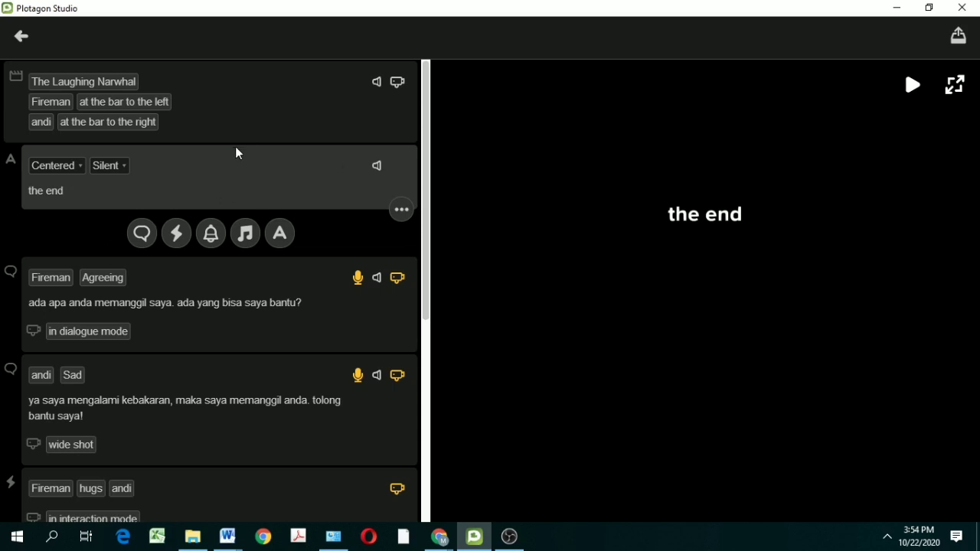
scroll(189, 392, down, 3)
scroll(189, 392, up, 3)
Move the "the end" text block down to the end of the script, below the pat action.
click(402, 210)
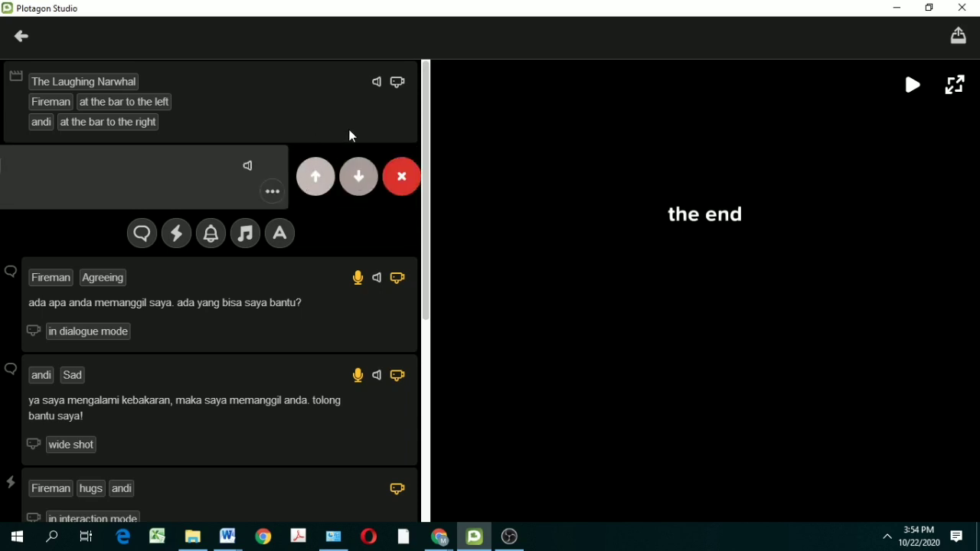
click(357, 180)
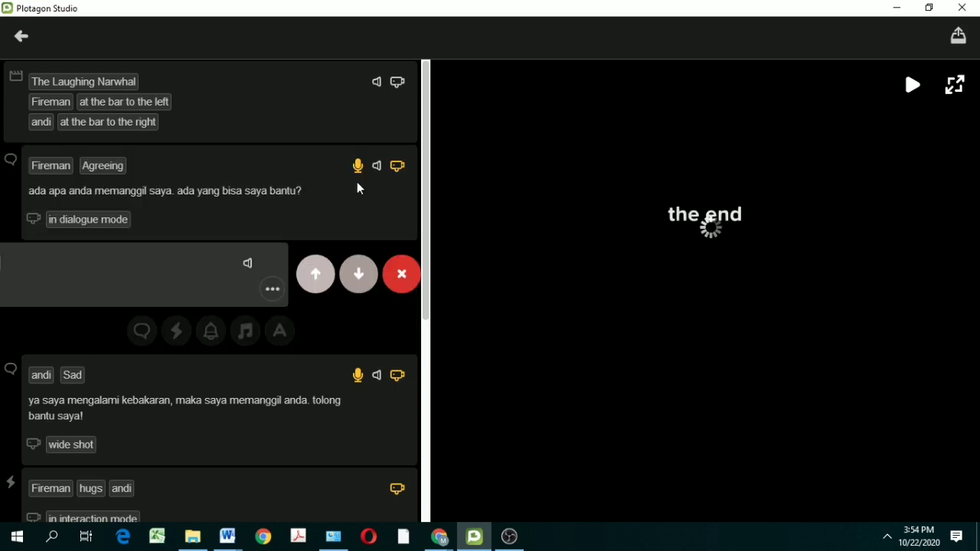
click(359, 275)
scroll(359, 330, down, 2)
click(360, 245)
click(355, 325)
scroll(360, 333, down, 2)
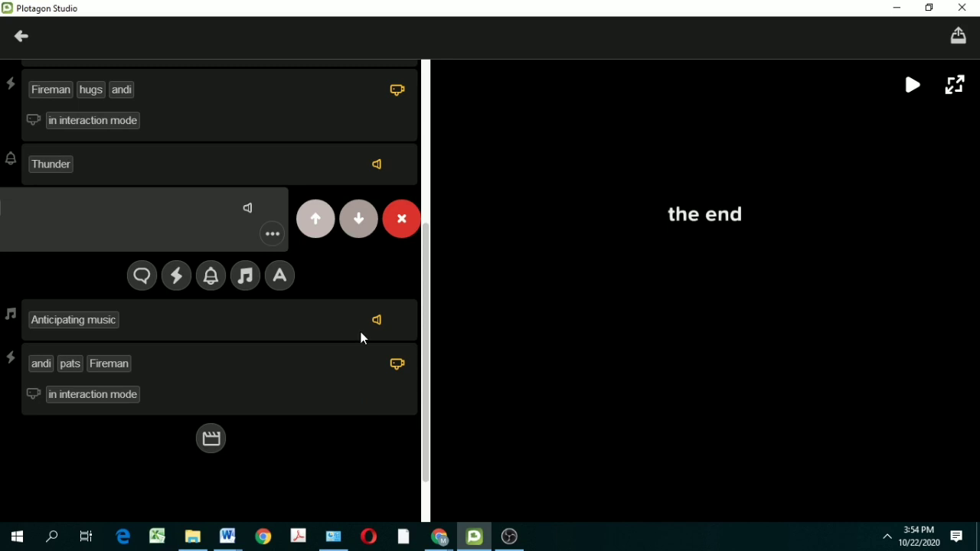
click(357, 219)
click(363, 260)
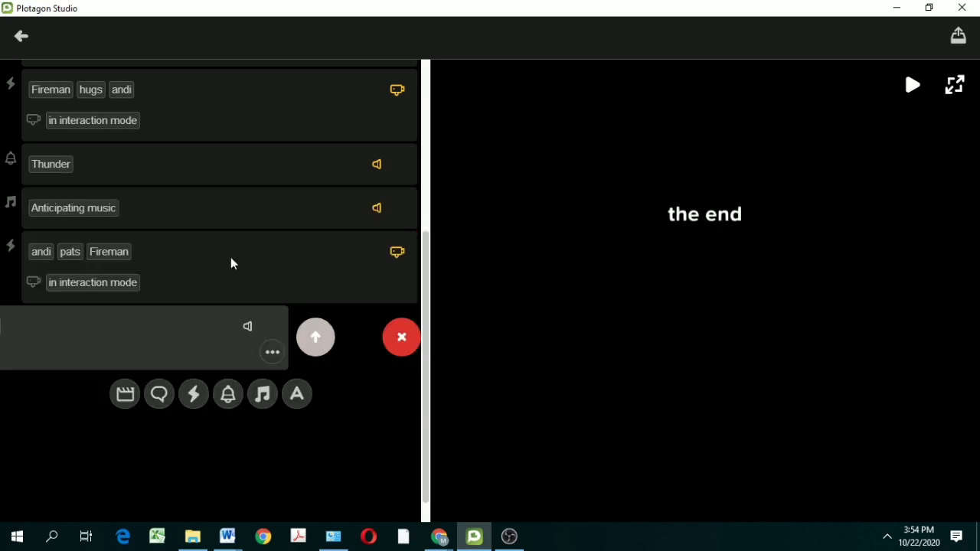
Lower the volume of the Thunder sound effect to slightly above the middle of the range.
scroll(228, 255, up, 4)
scroll(250, 115, down, 4)
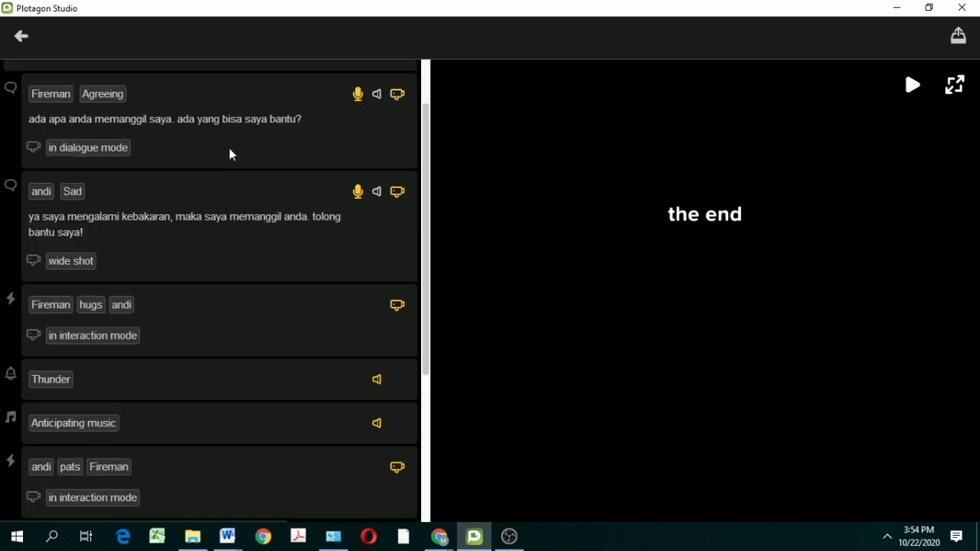
click(194, 307)
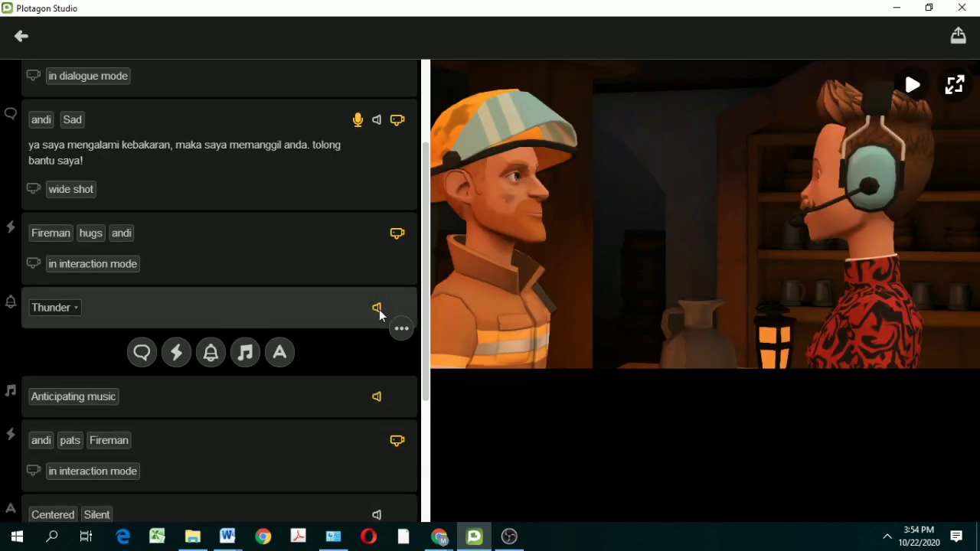
click(376, 307)
click(387, 408)
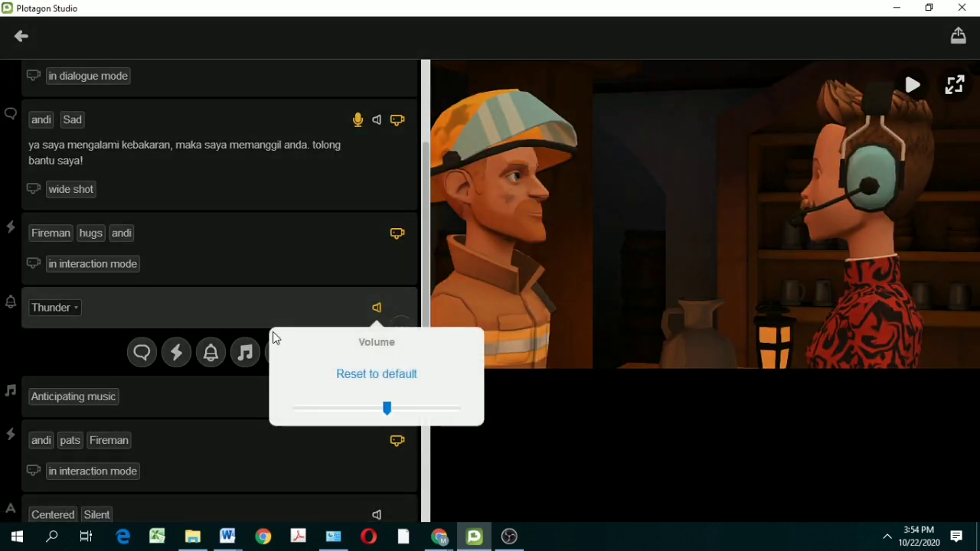
click(272, 332)
scroll(297, 170, up, 2)
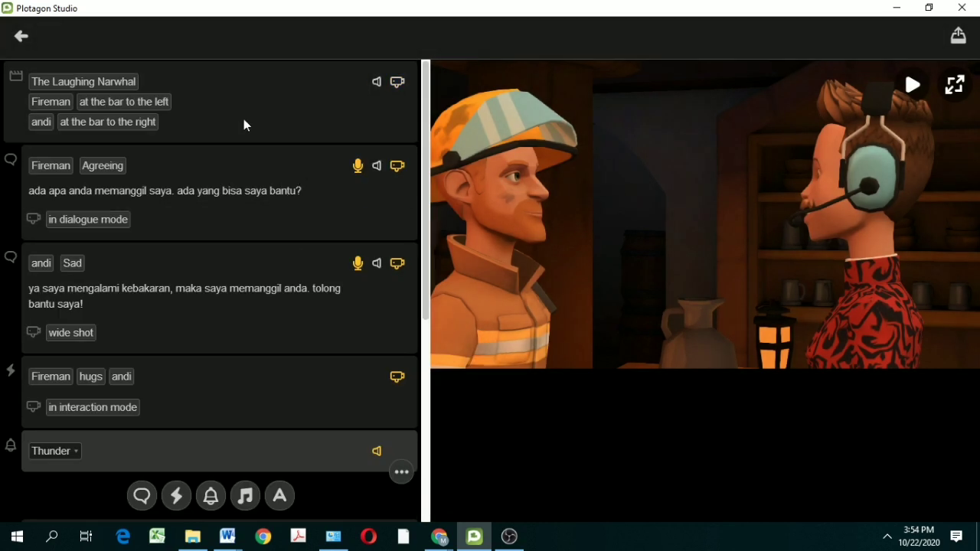
Play the whole video from The Laughing Narwhal scene and review the script down to the closing text block.
click(271, 109)
click(913, 85)
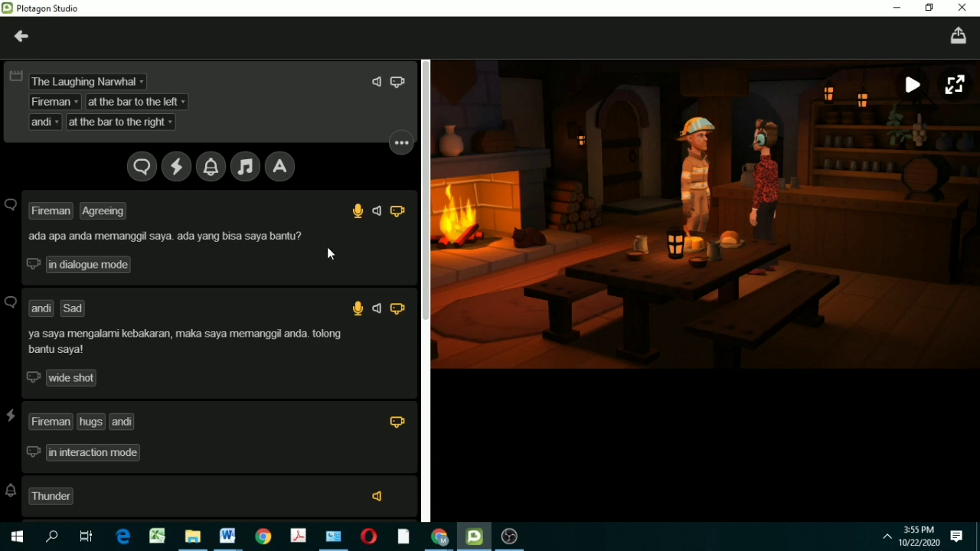
scroll(327, 247, down, 2)
scroll(308, 359, down, 2)
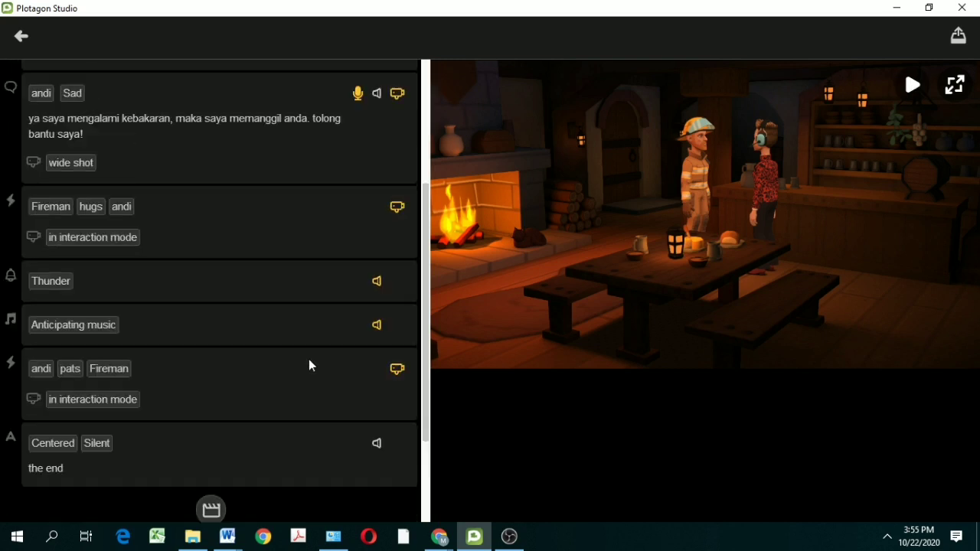
scroll(309, 359, up, 5)
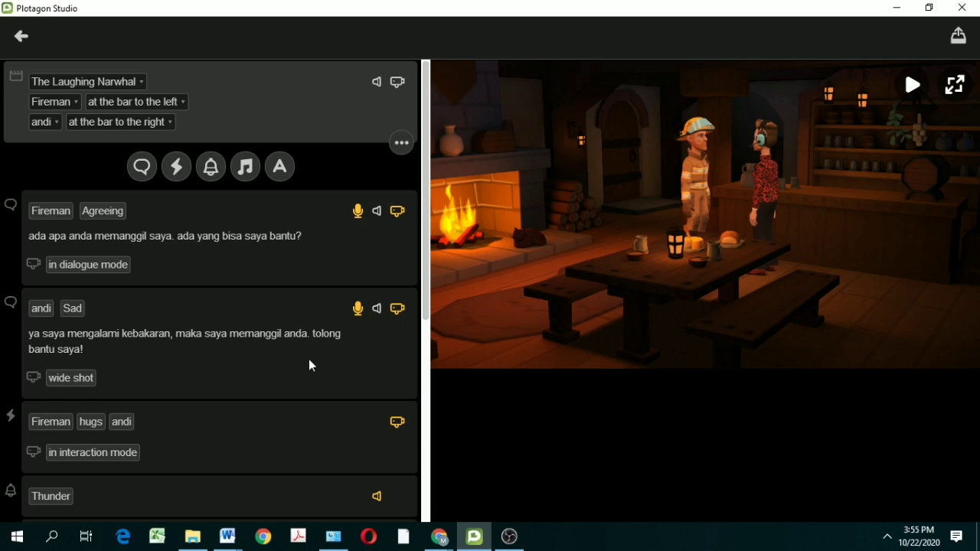
Render the video at 720p resolution and export it with embedded subtitles.
click(962, 41)
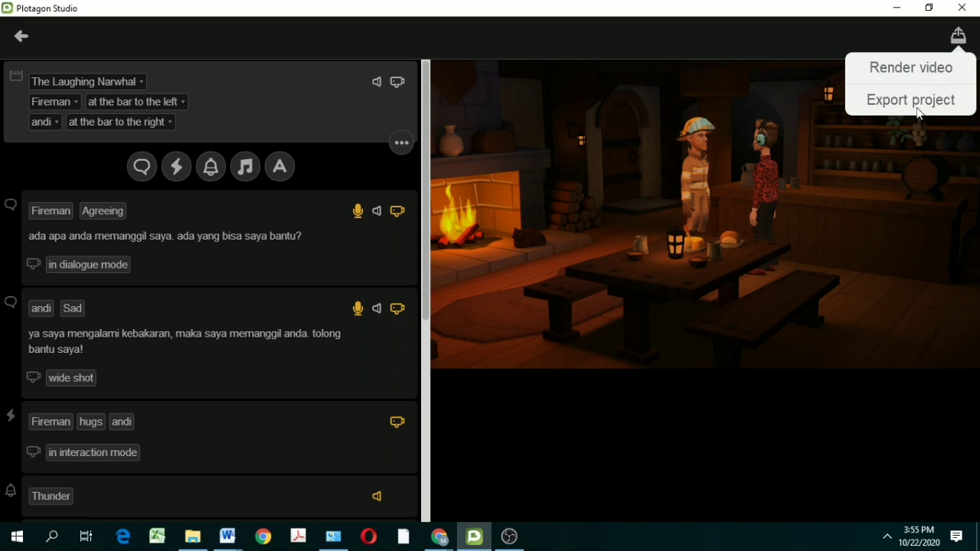
click(913, 77)
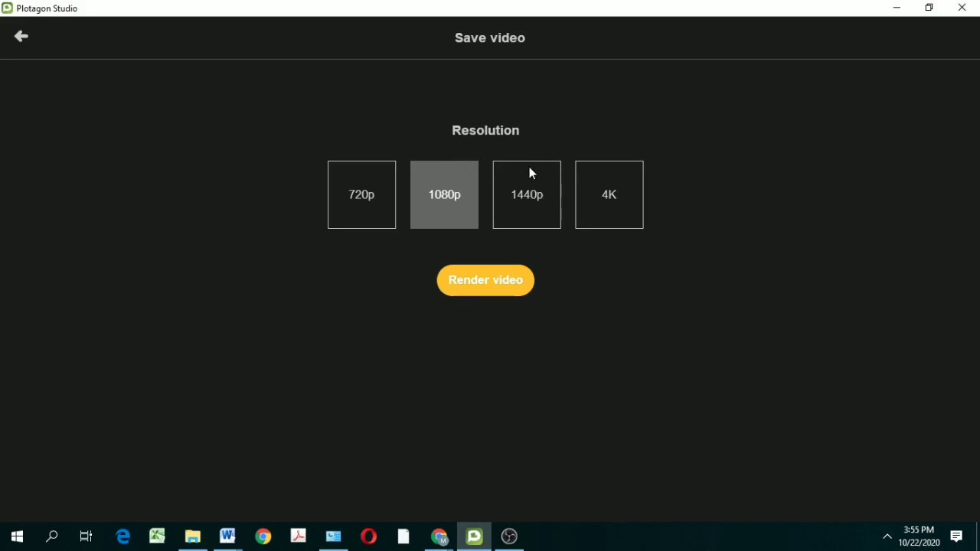
click(363, 209)
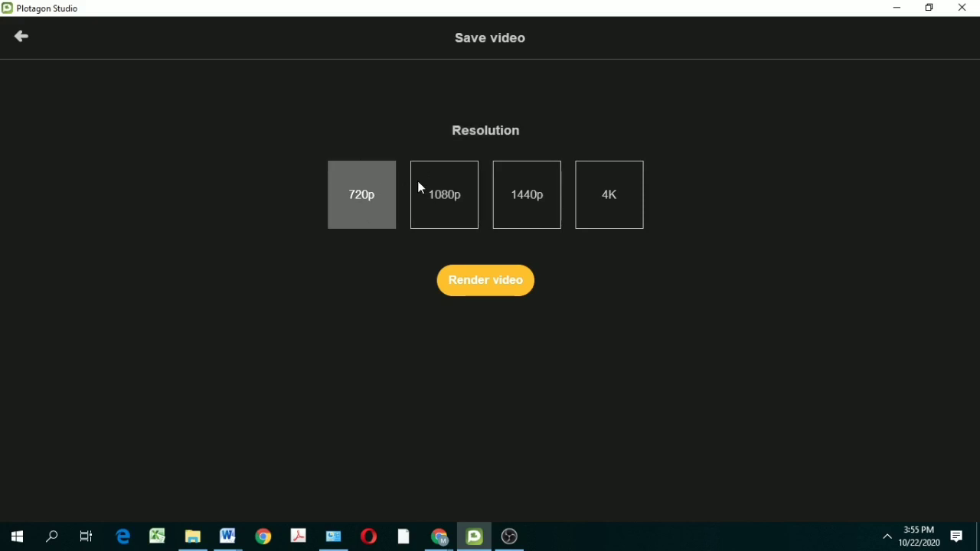
click(511, 281)
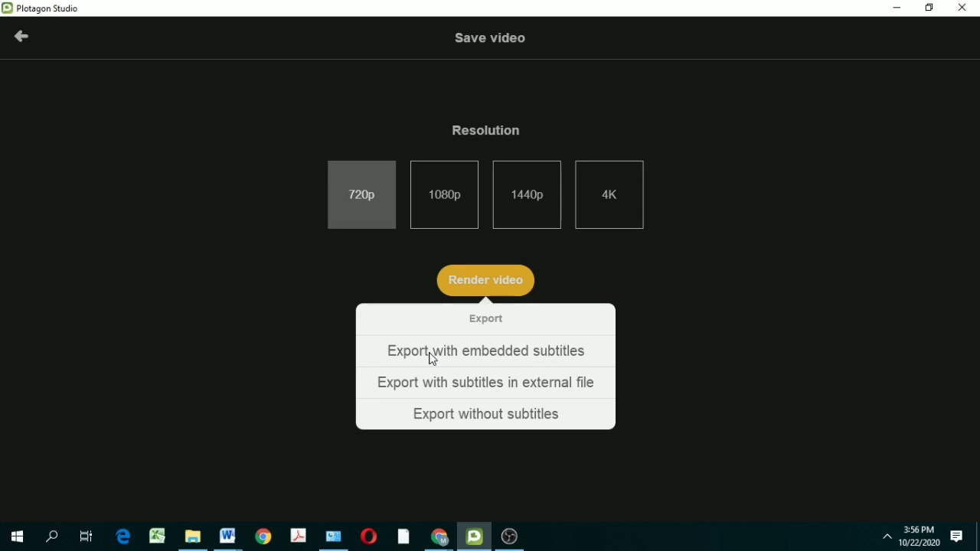
click(499, 359)
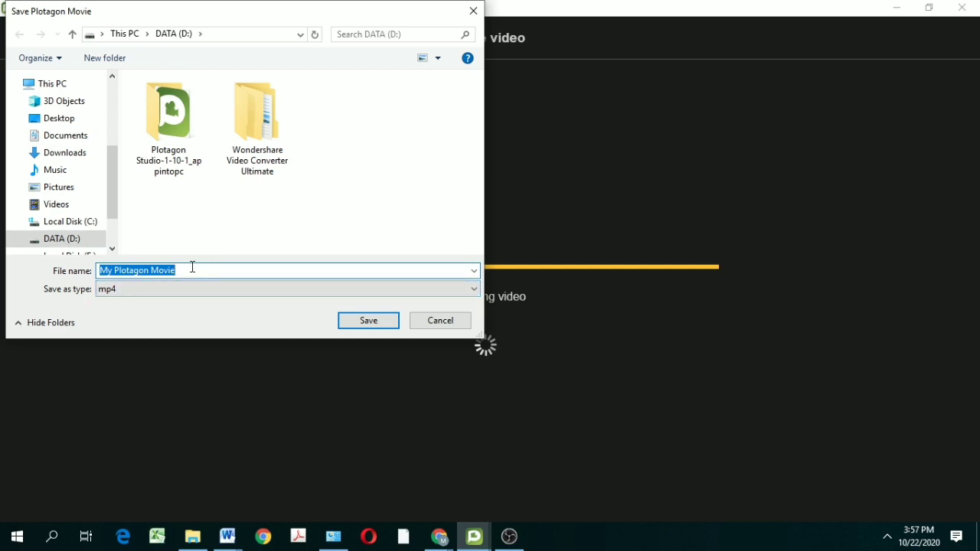
Save the rendered movie as an mp4 named "contoh 1" on the DATA (D:) drive and finish the export.
text(c)
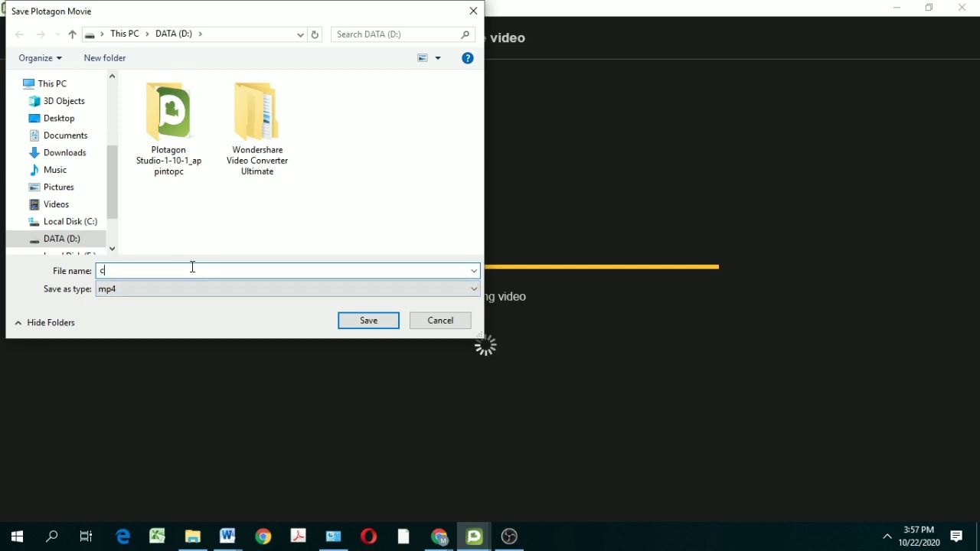
text(ontoh 1)
click(367, 320)
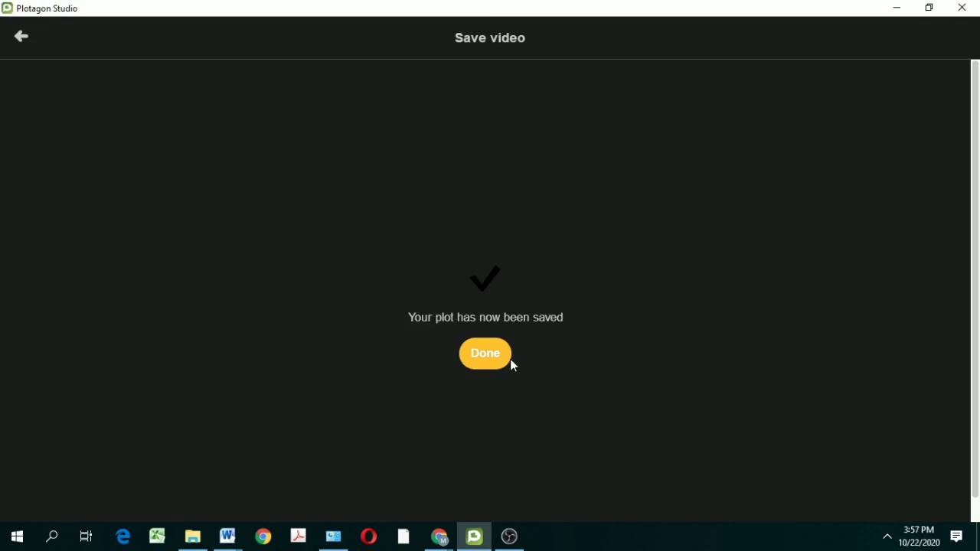
click(502, 359)
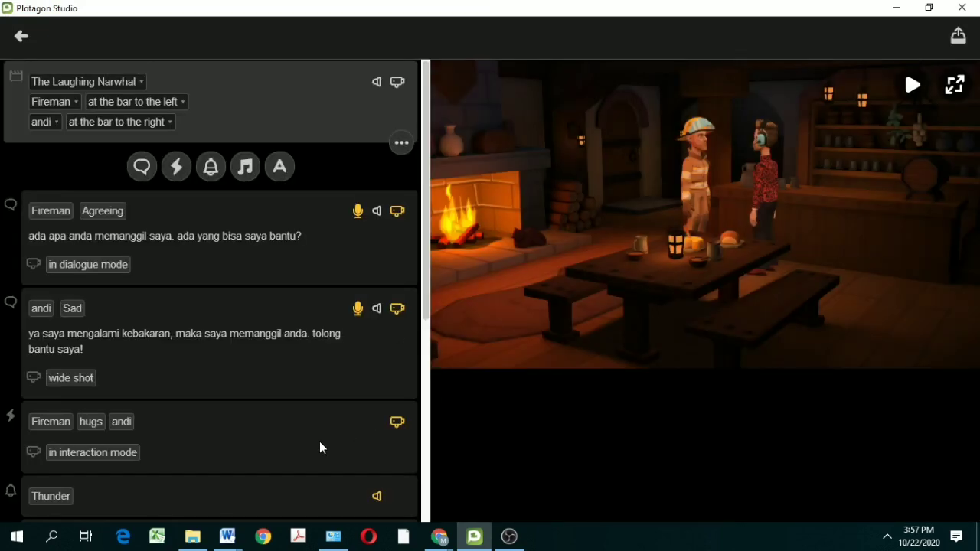
Switch to File Explorer, open "contoh 1" from the DATA (D:) drive and watch it in a maximized player window.
mouse_move(219, 545)
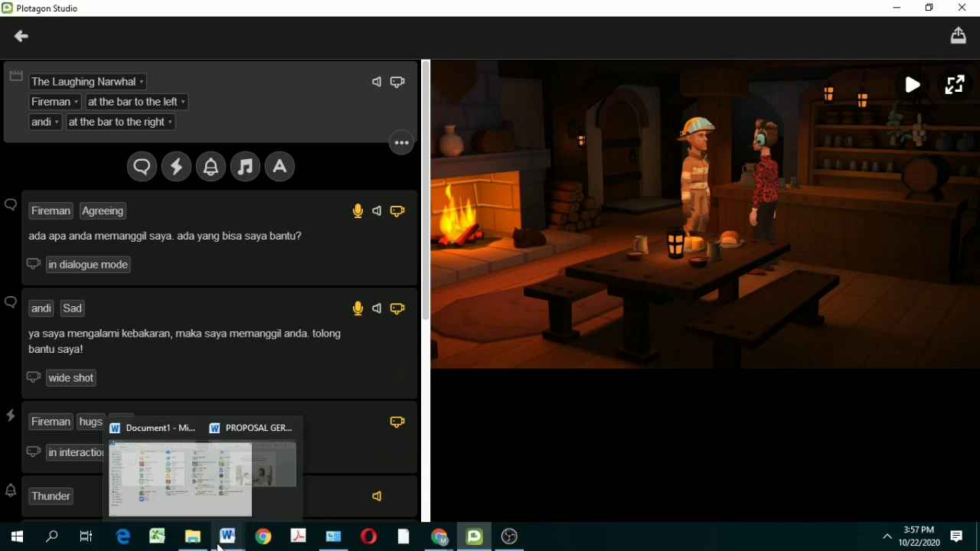
click(192, 537)
click(50, 389)
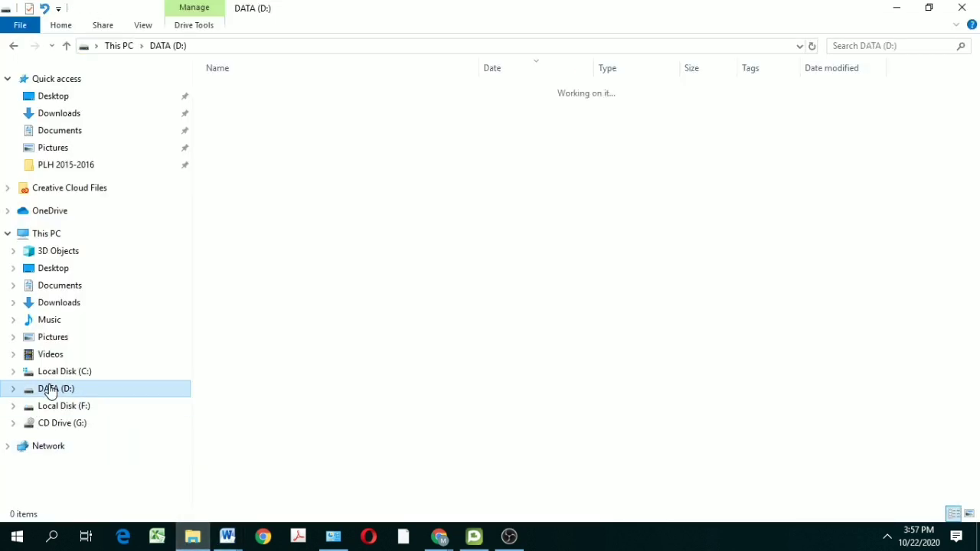
click(258, 166)
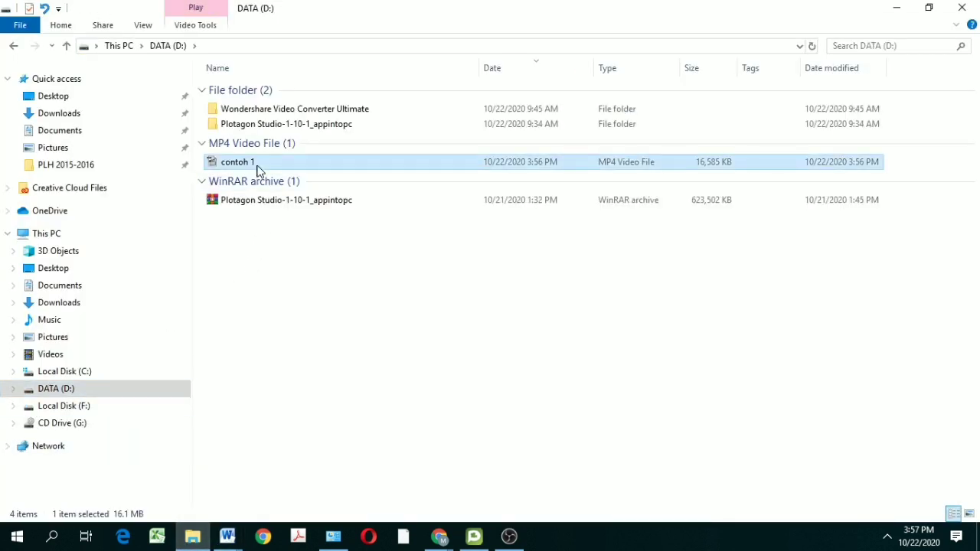
double_click(255, 164)
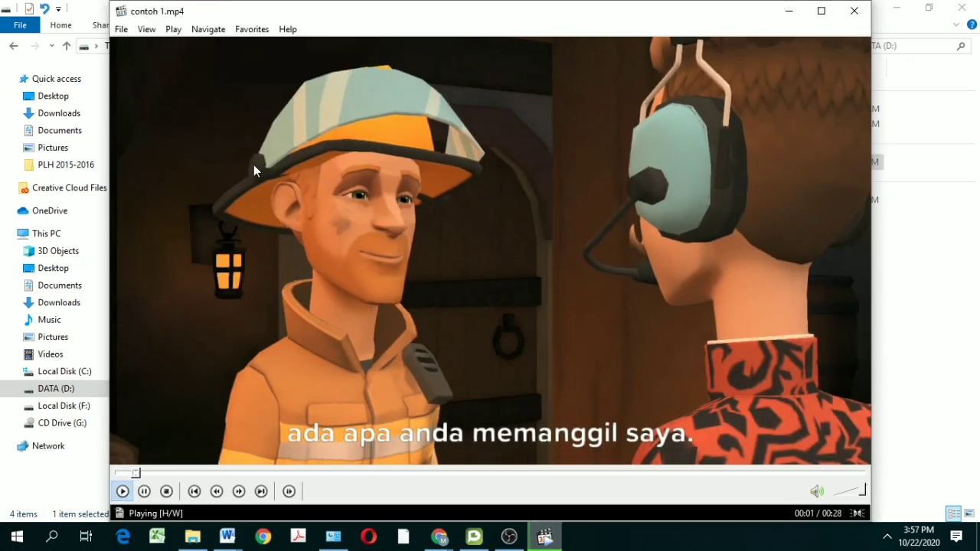
click(821, 11)
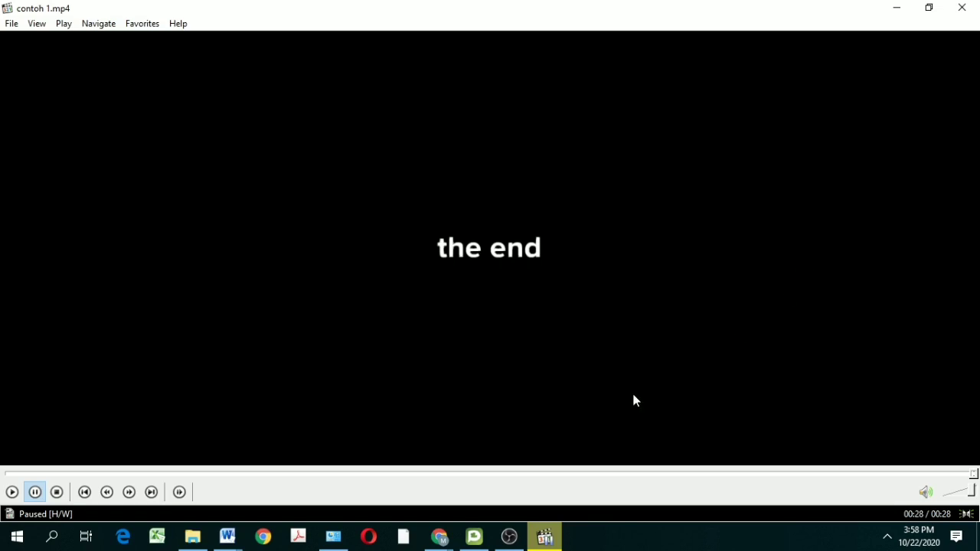
Switch back to Plotagon Studio and leave the project for the overview of saved projects.
click(475, 537)
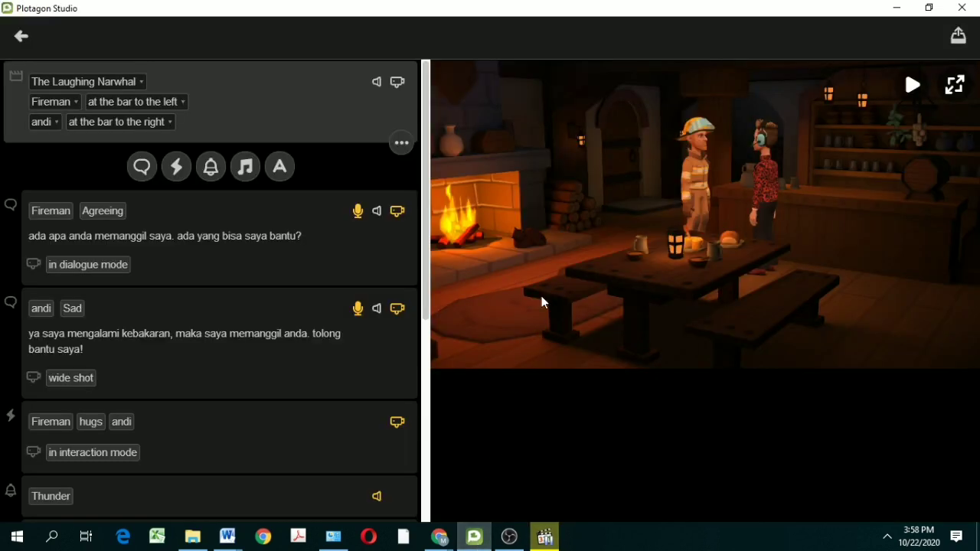
click(19, 36)
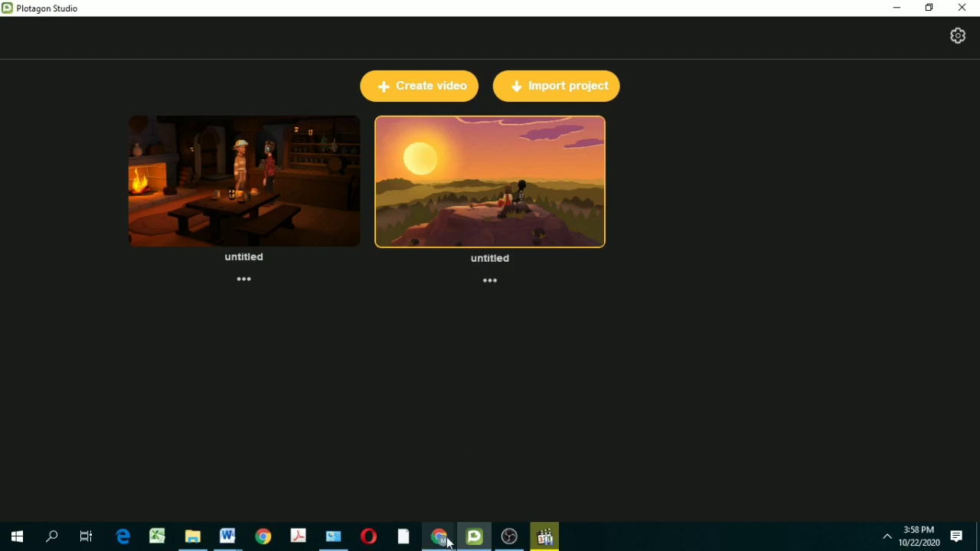
click(511, 537)
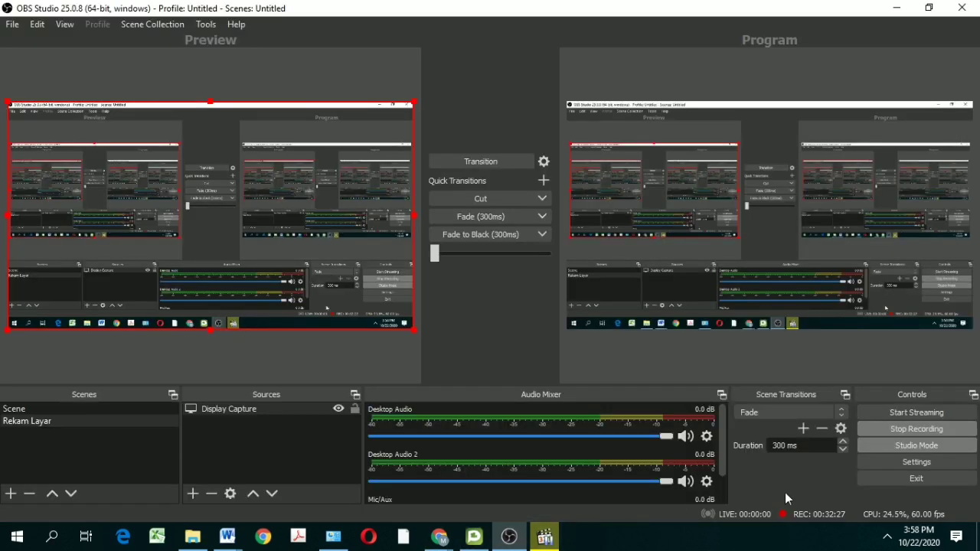